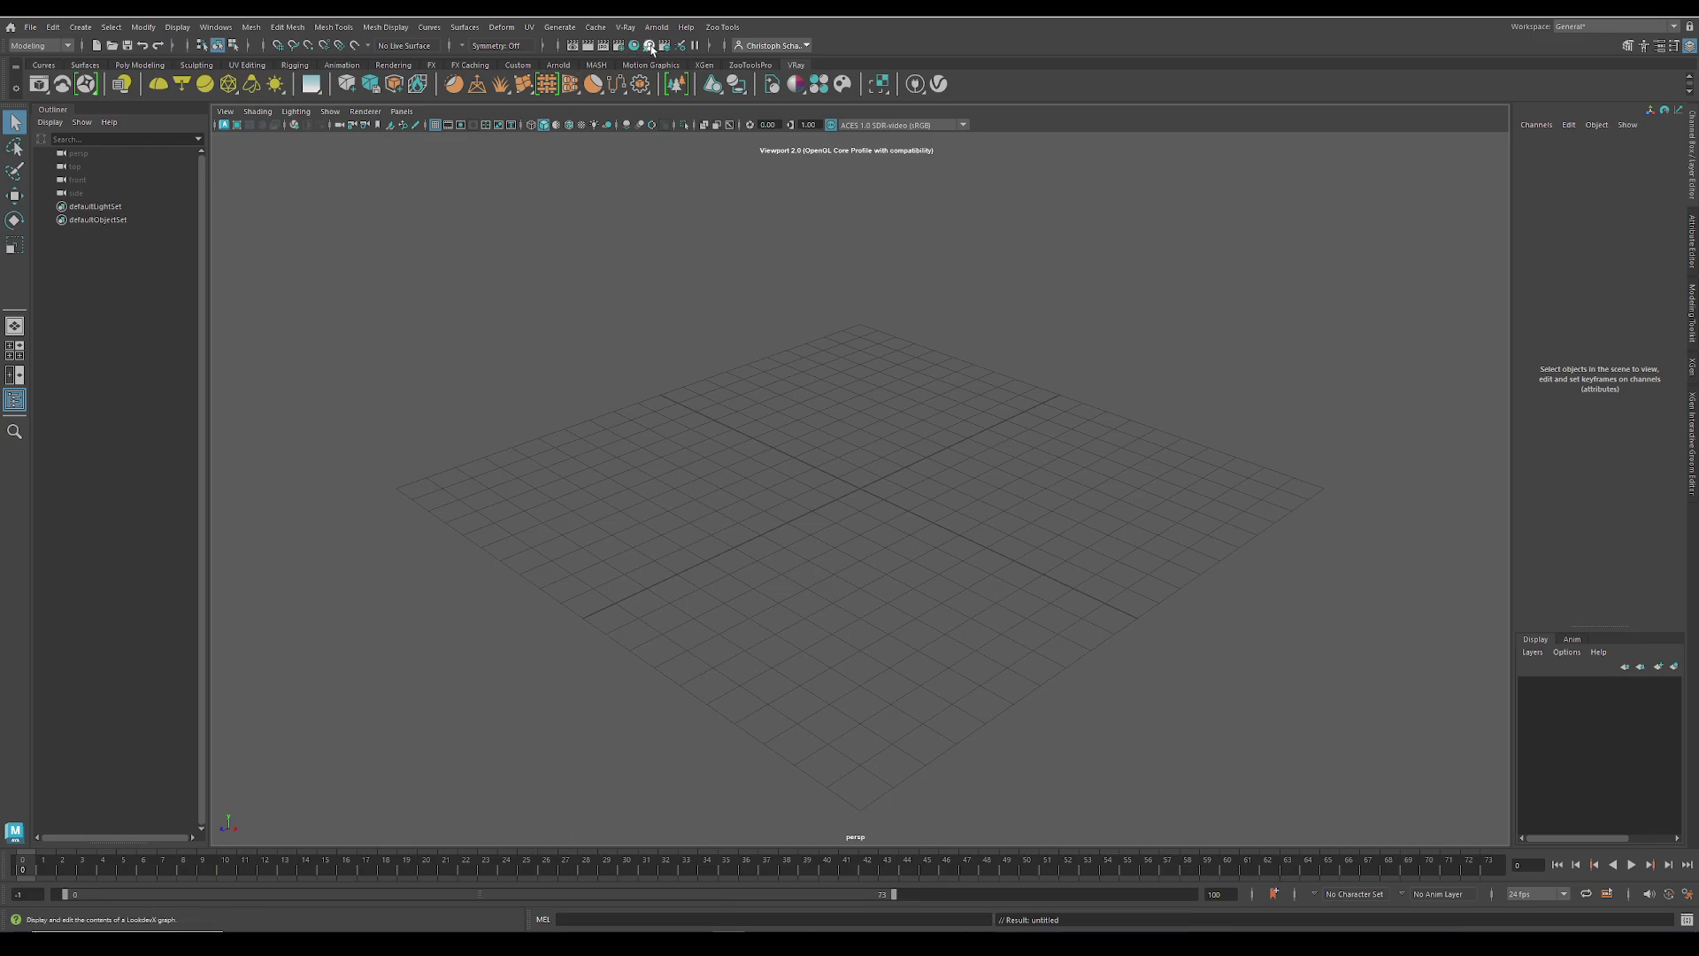
Step: Open the LookdevX Graph Editor and create a new MaterialX graph
left_click(649, 47)
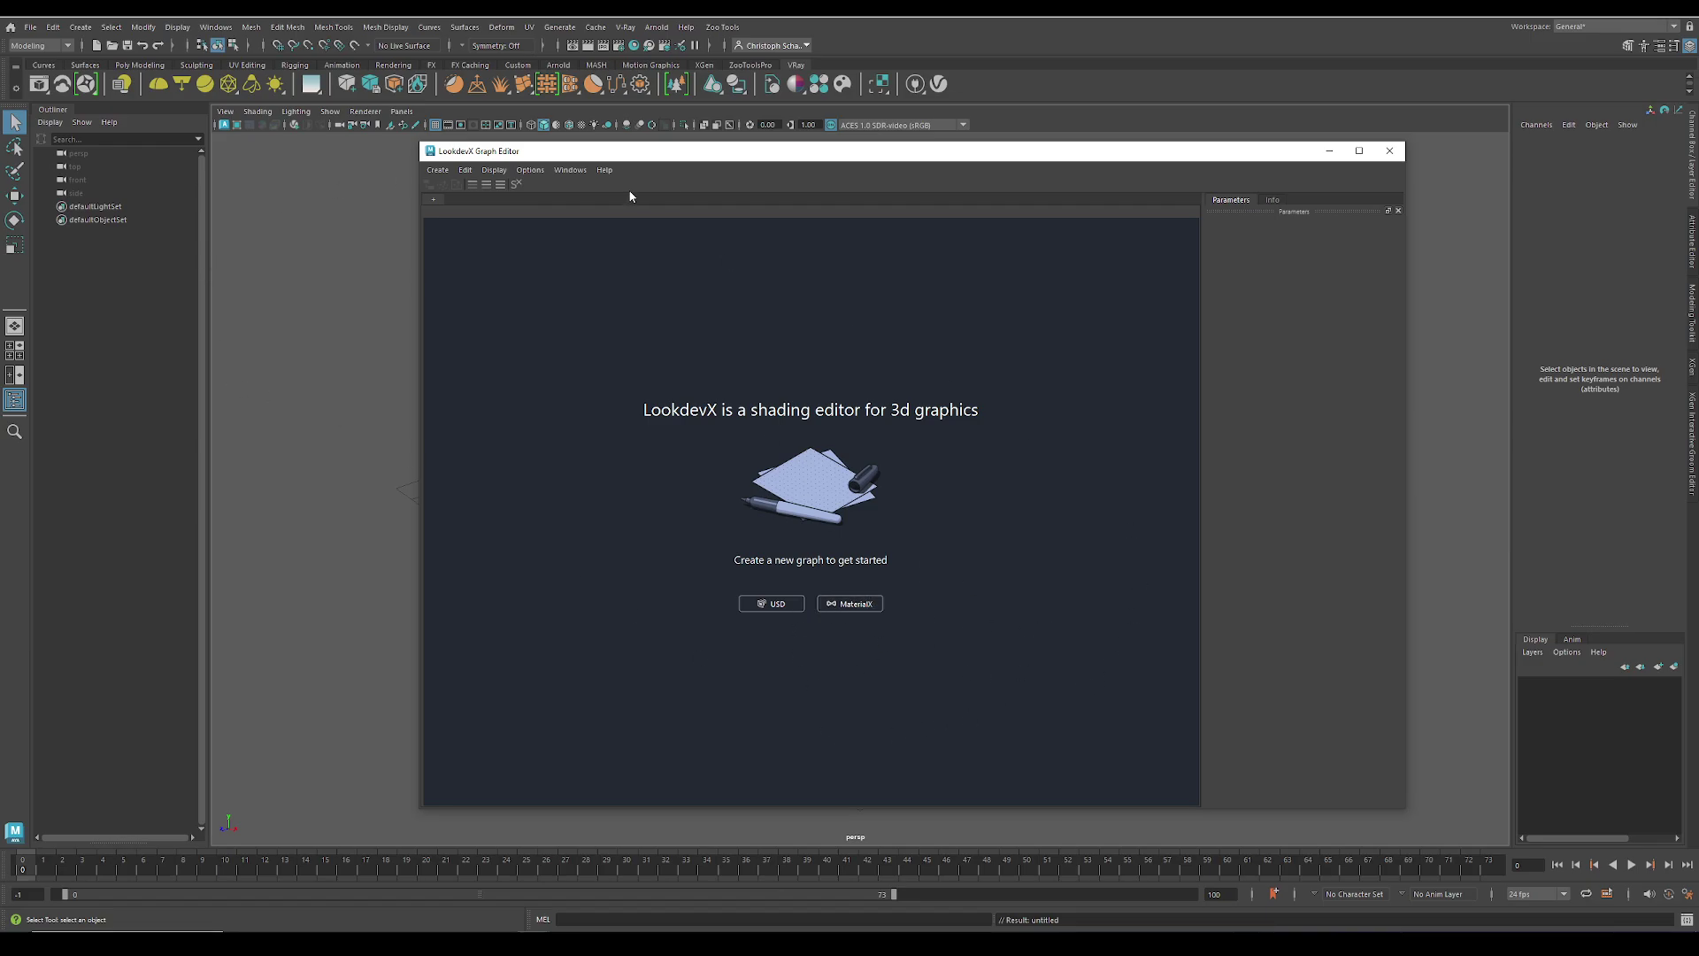
left_click(846, 608)
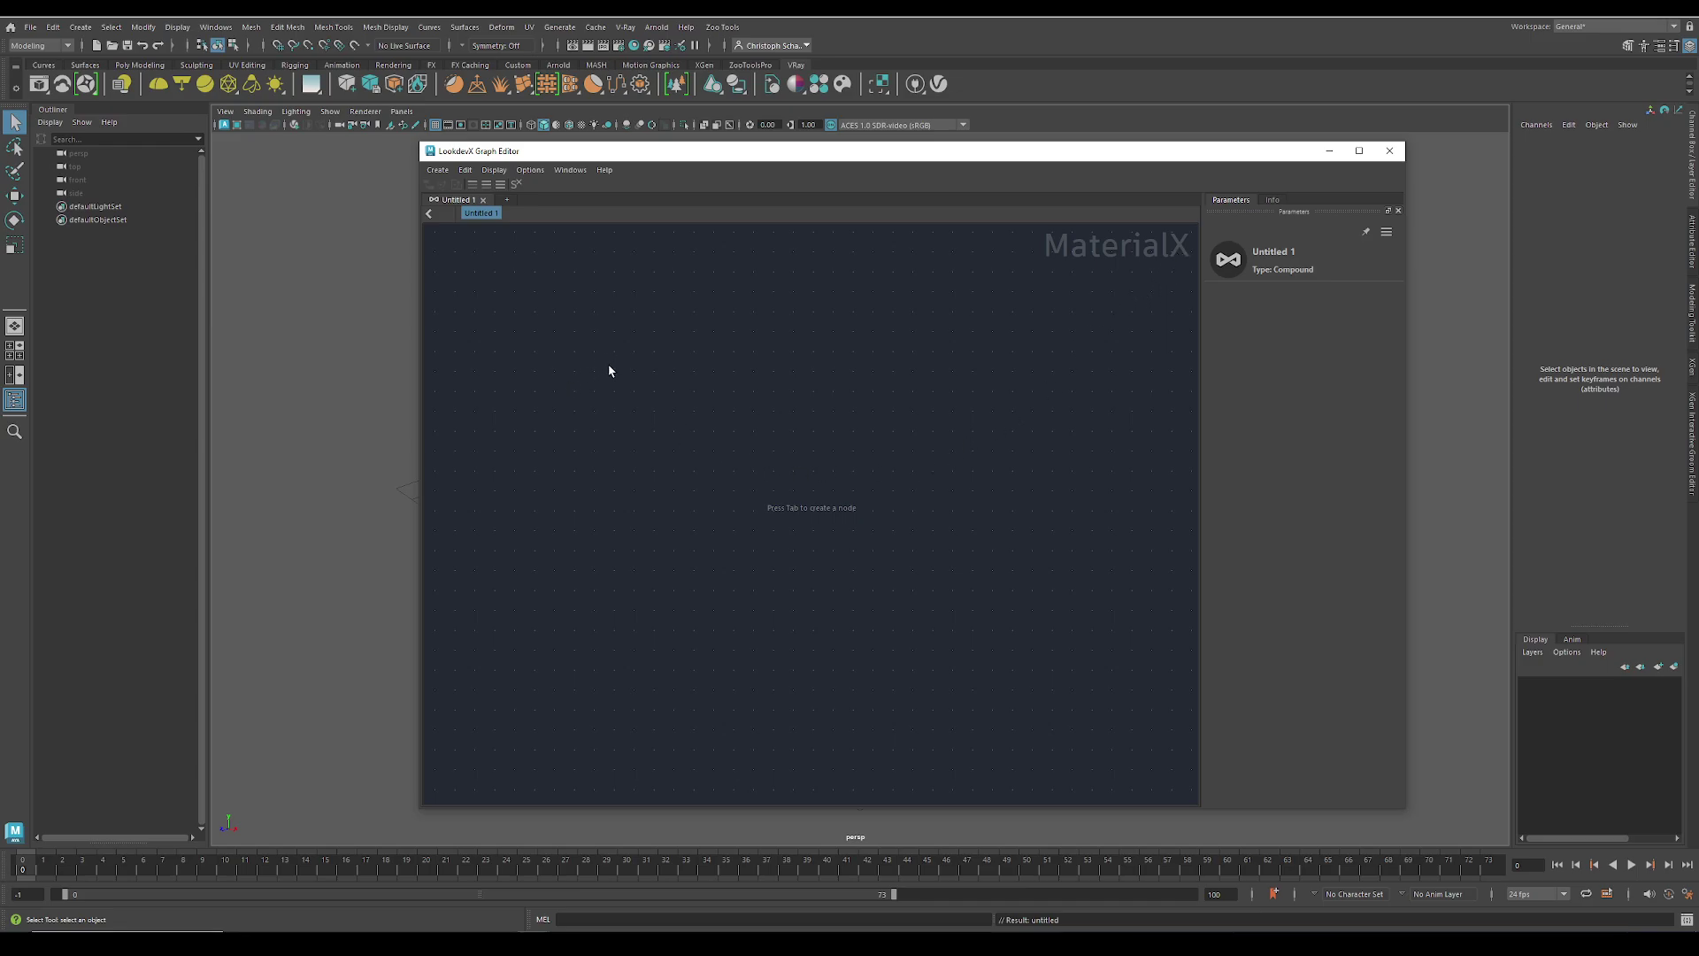
Step: Check the LookdevX version information in the About LookdevX dialog and close it
left_click(605, 170)
left_click(623, 197)
left_click_drag(887, 358, 844, 362)
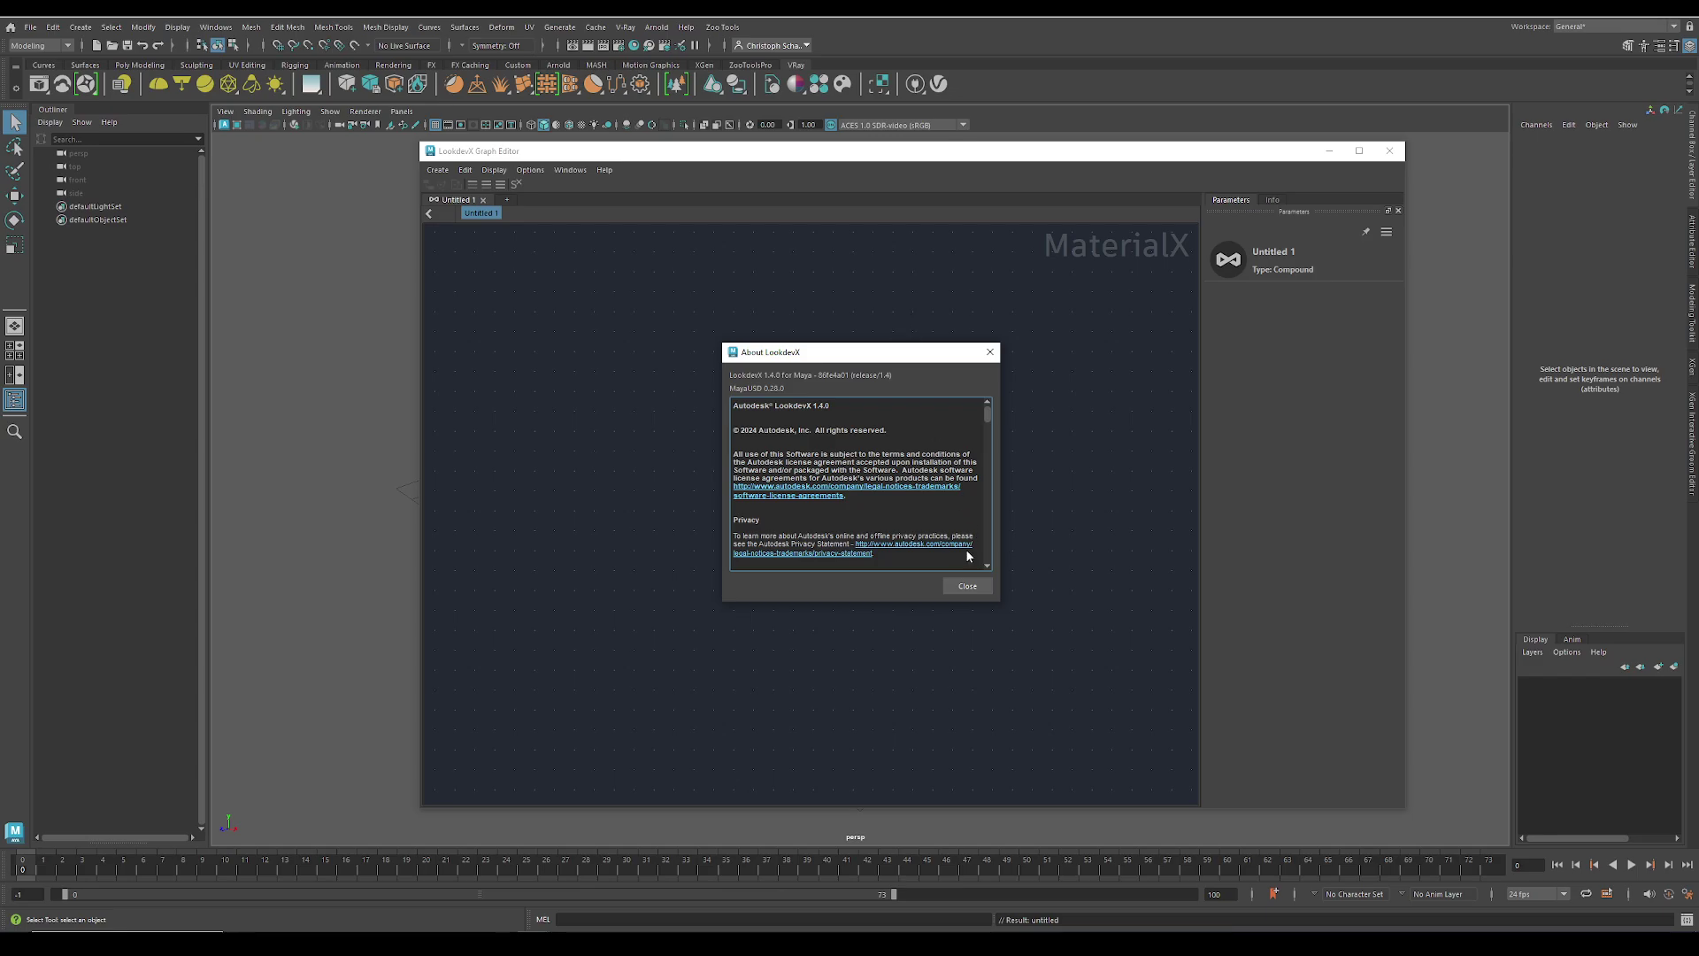
left_click(967, 586)
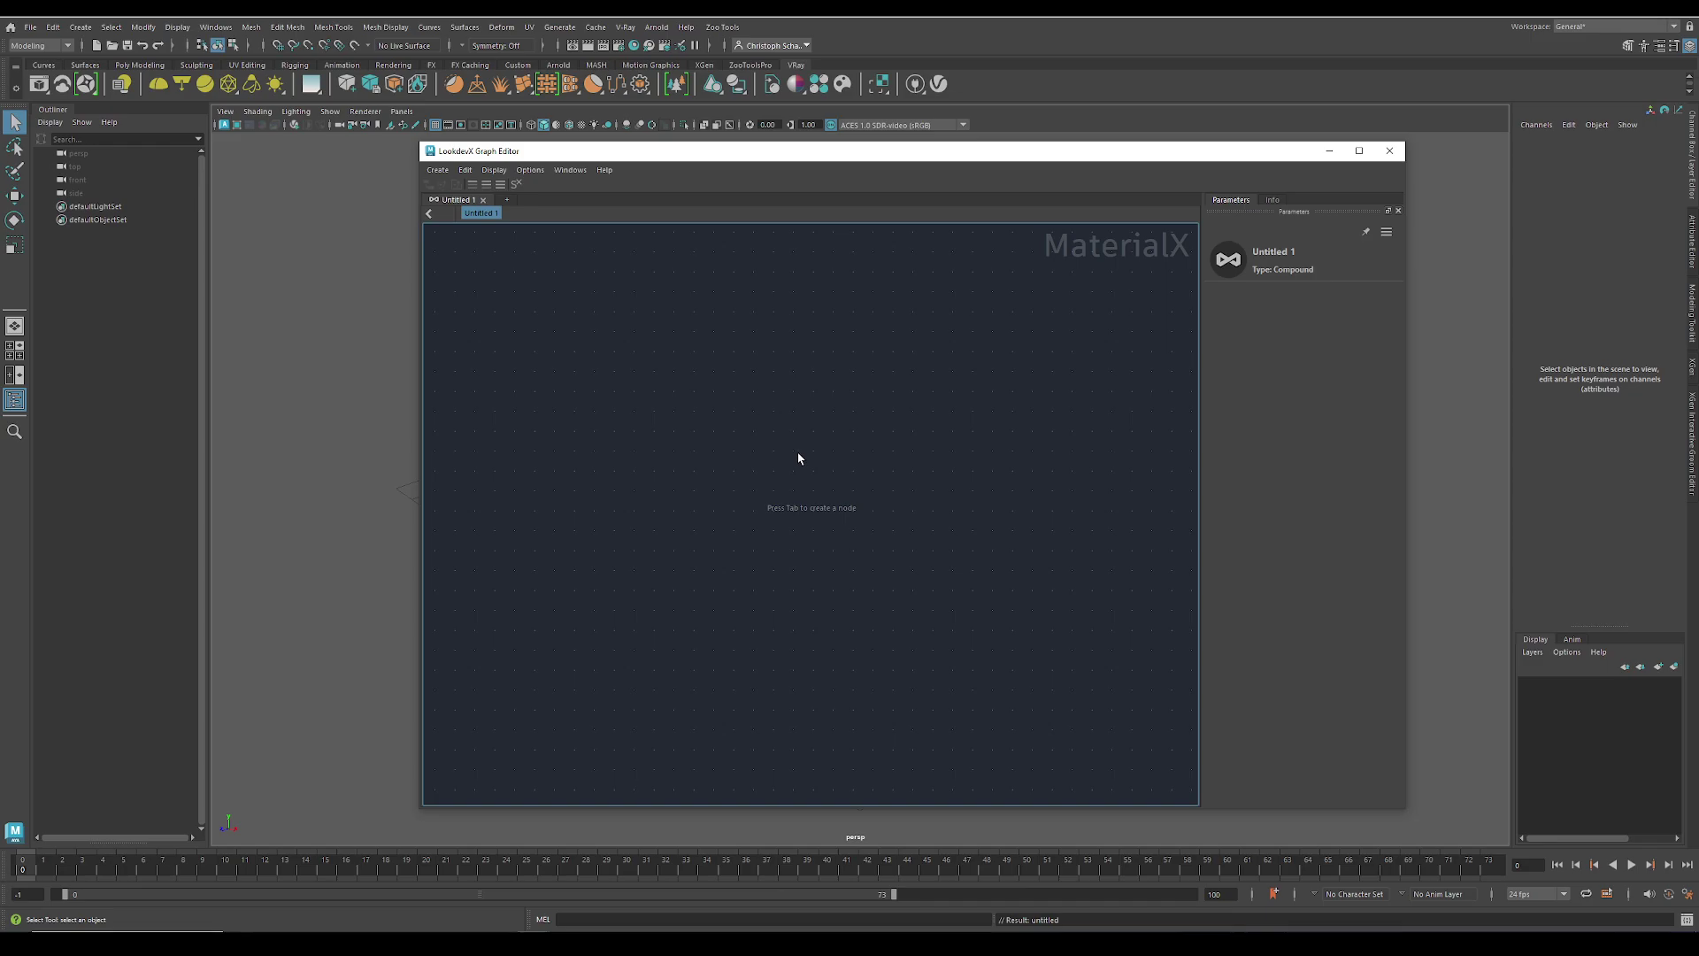
Step: Add a Bsdf Pbr standard_surface material to the graph and expand the materialXStack1 hierarchy in the Outliner
key("Tab")
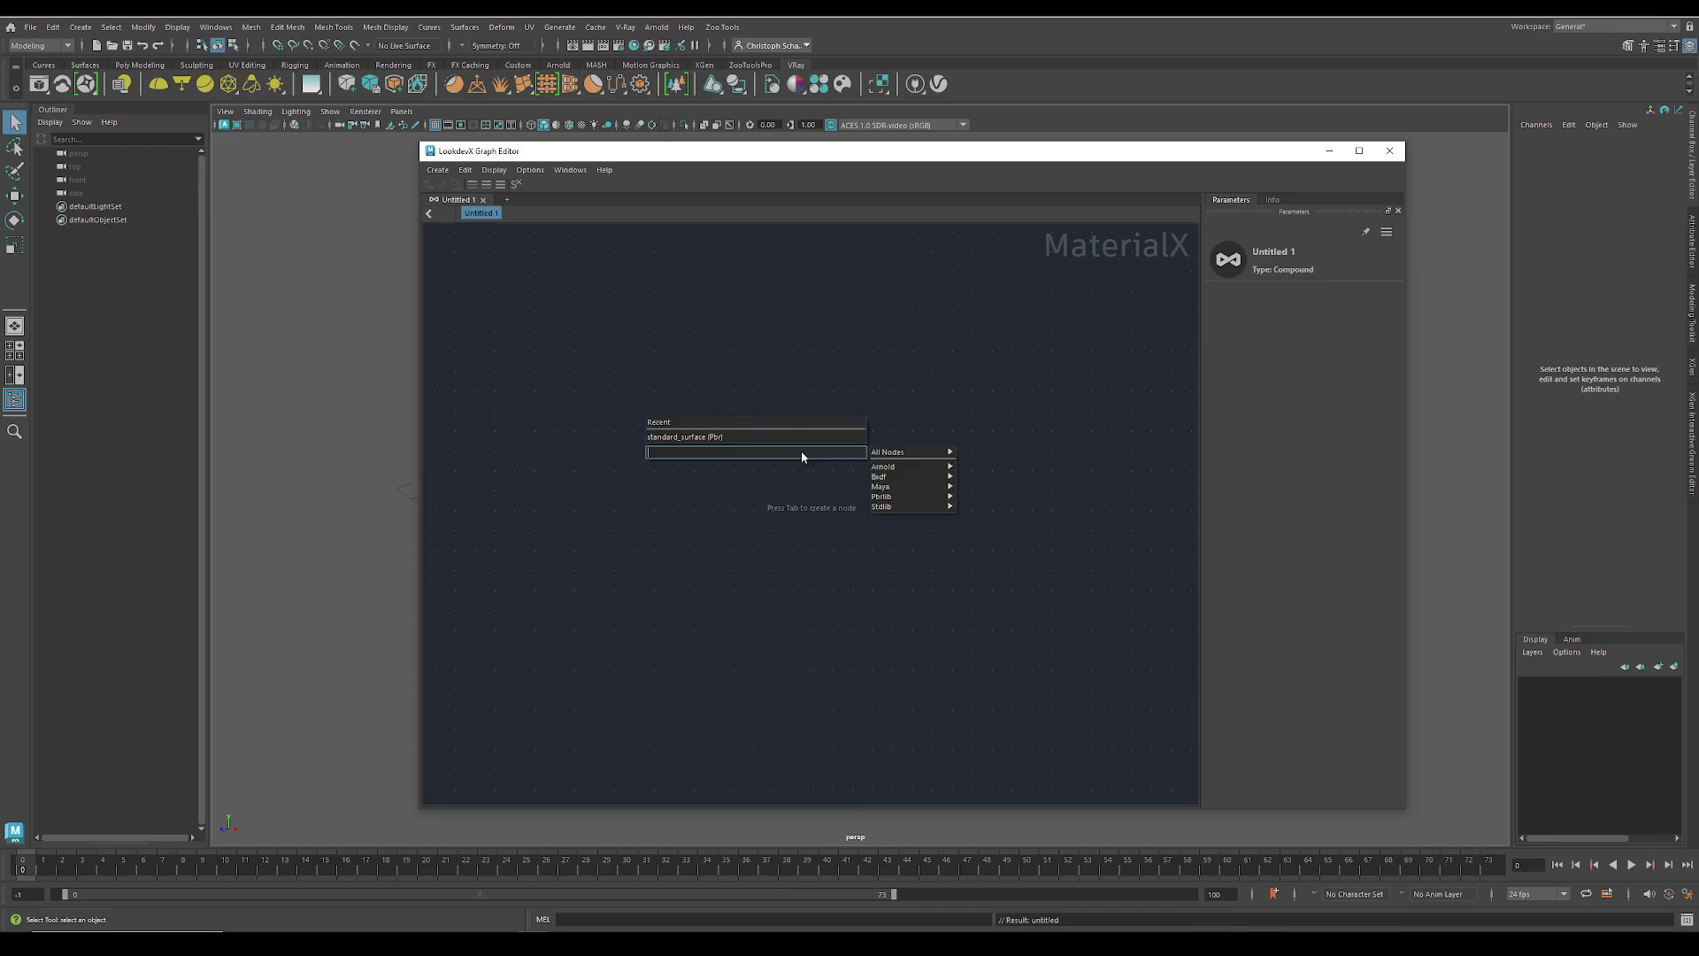
mouse_move(911, 476)
mouse_move(998, 476)
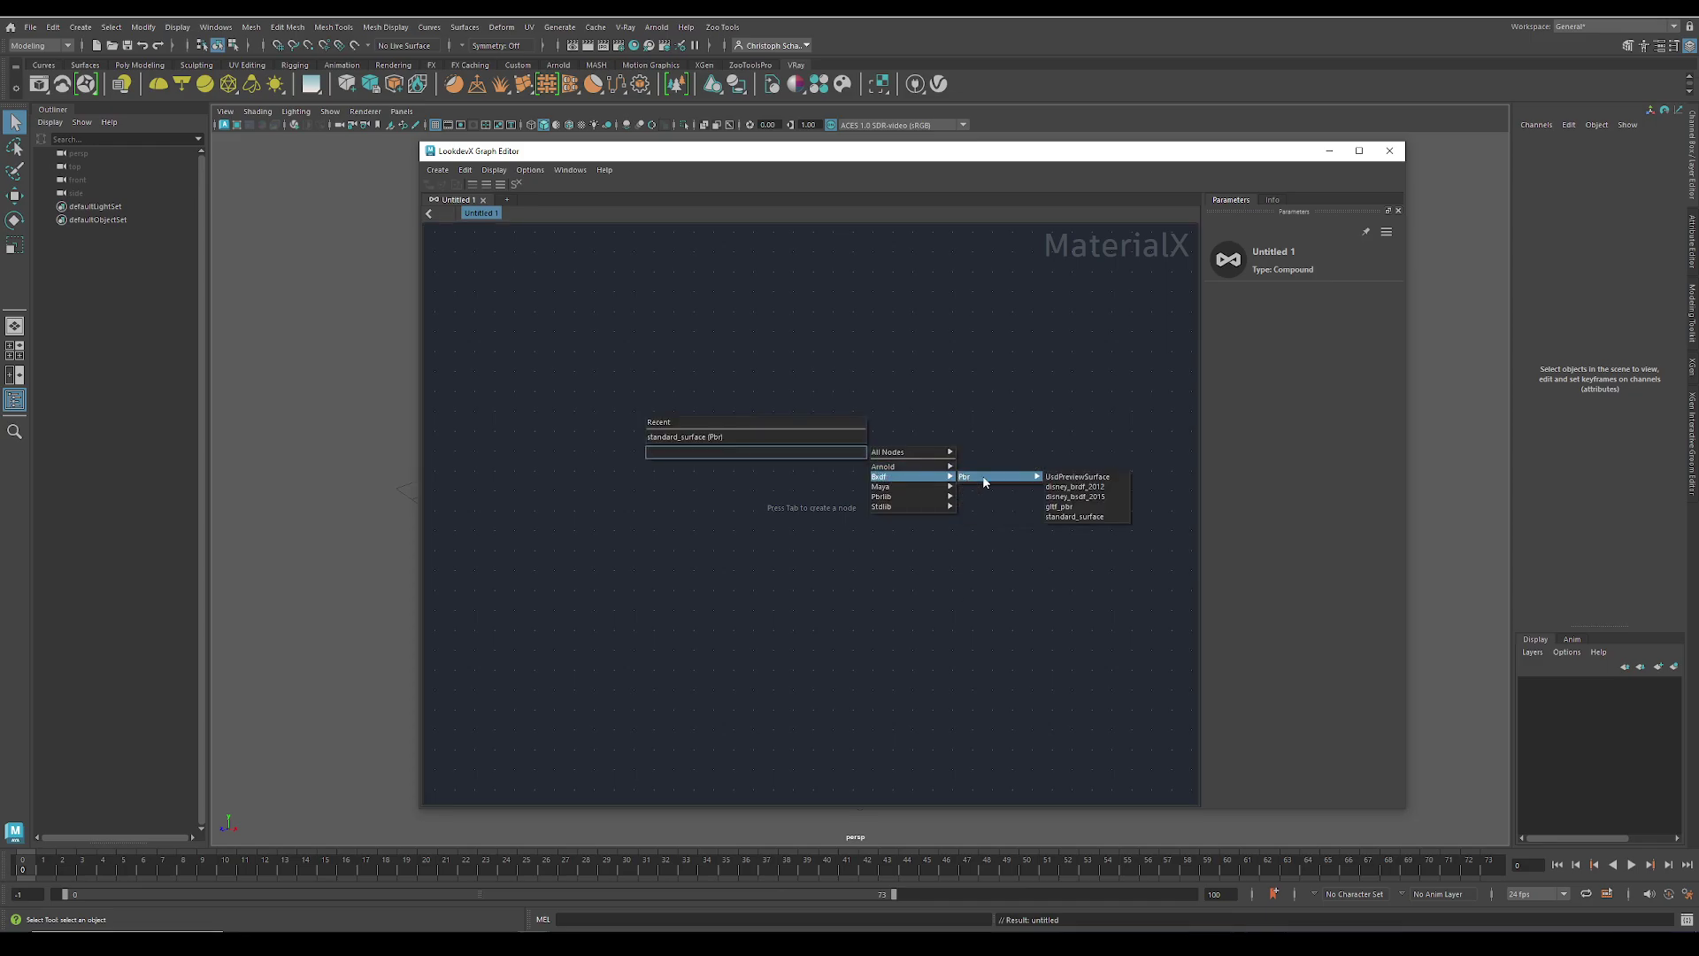
left_click(1111, 517)
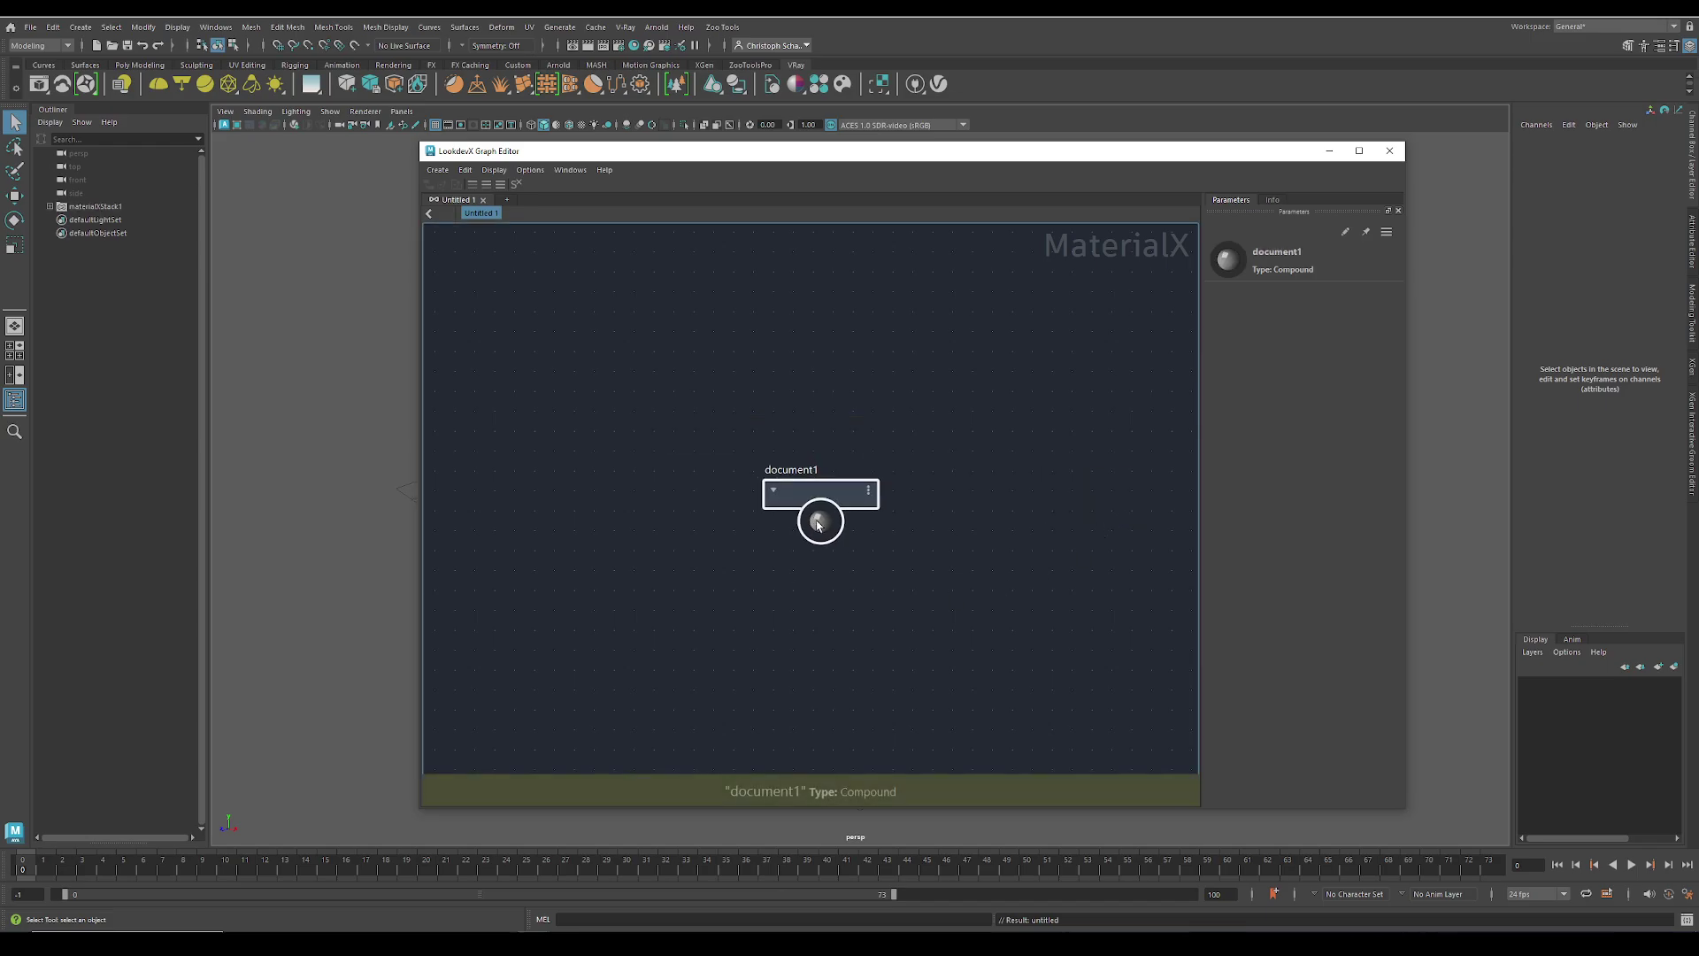
left_click(50, 206)
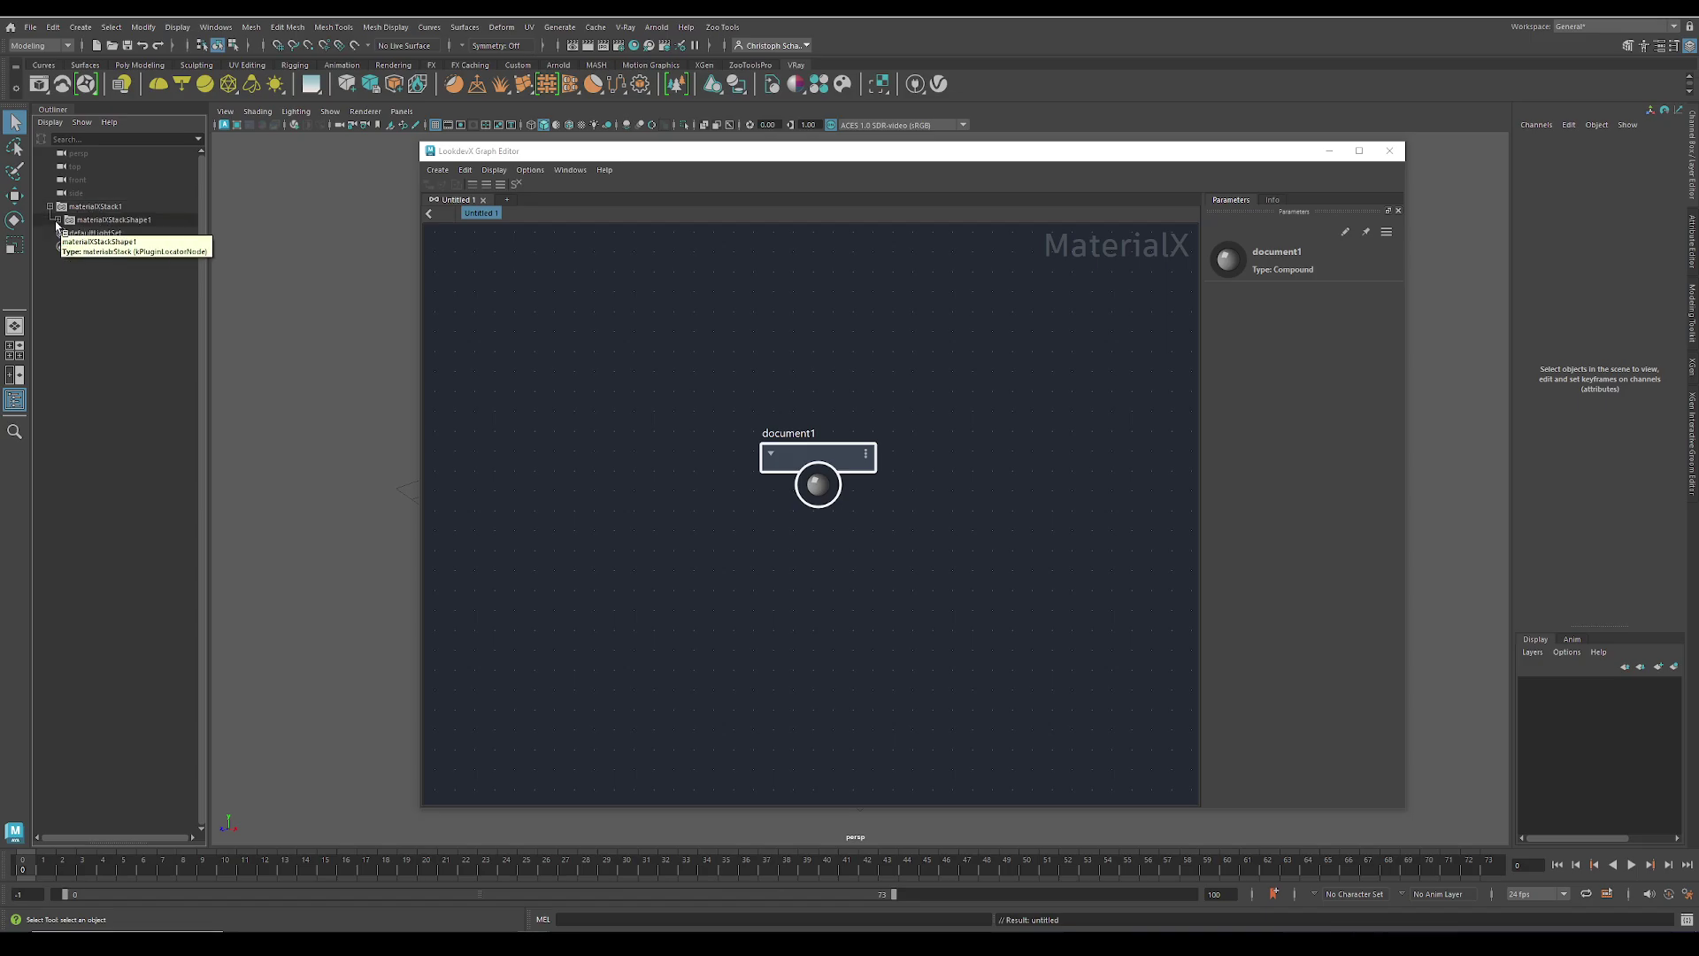
left_click(58, 219)
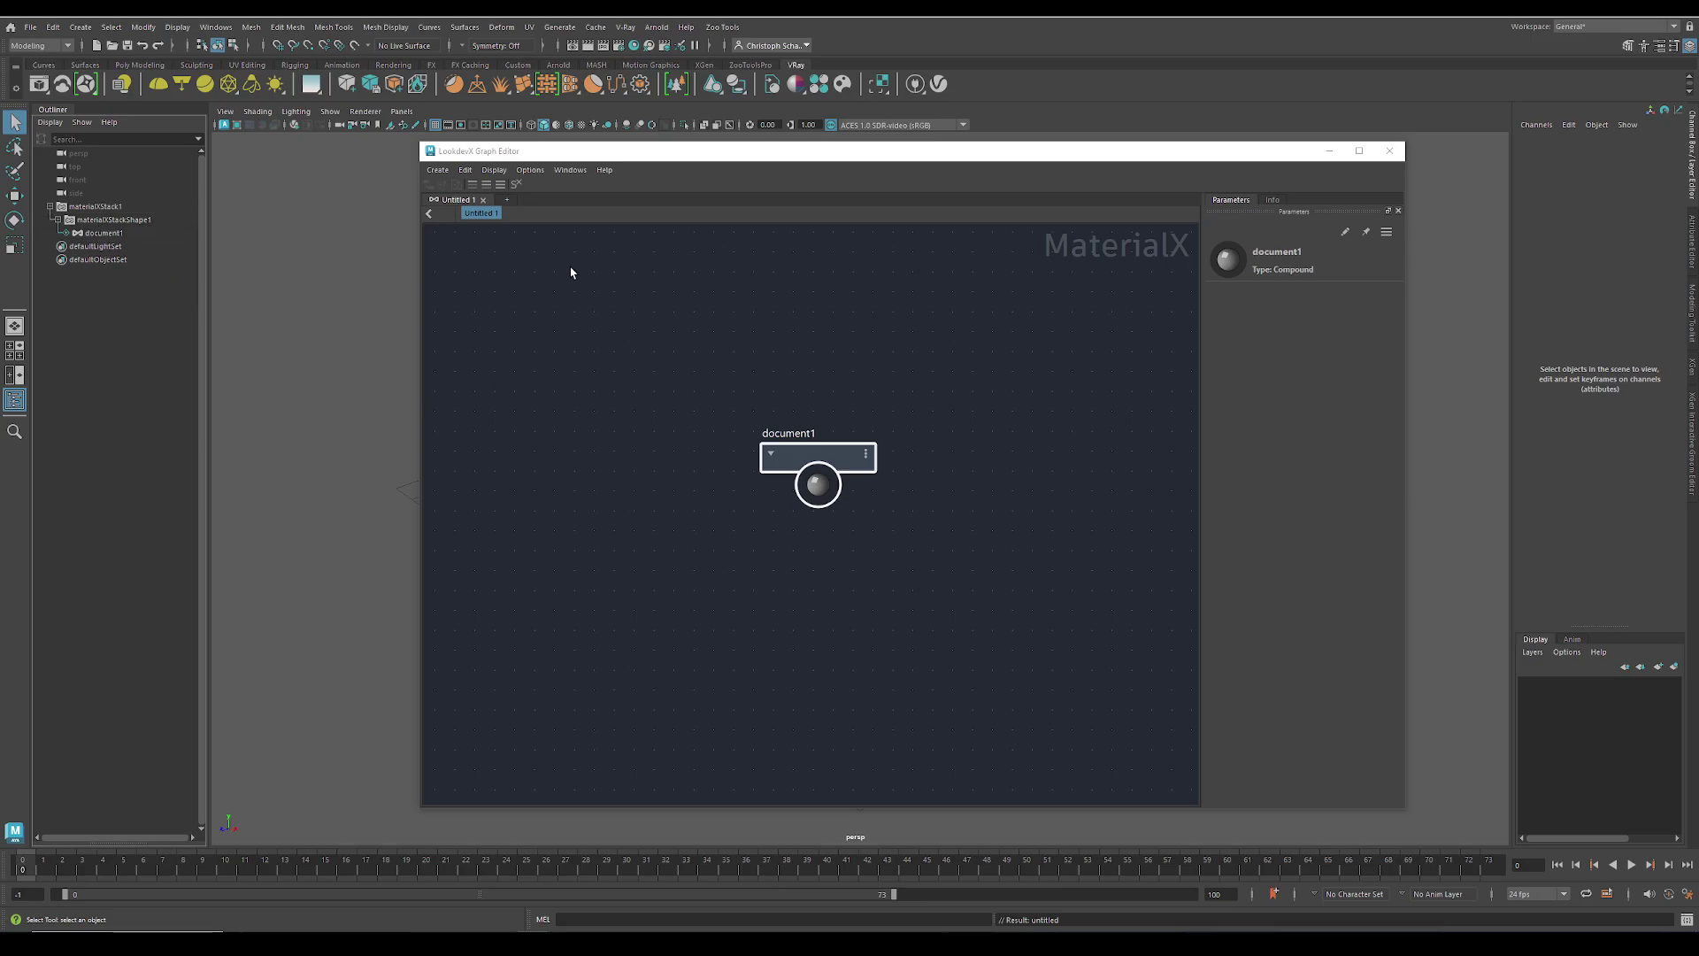
Step: Create a polygon cube with the graph editor moved aside, and assign the document1 material to it
left_click_drag(622, 159, 1003, 209)
right_click_drag(580, 389, 582, 432, "shift")
middle_click_drag(583, 432, 412, 463, "alt")
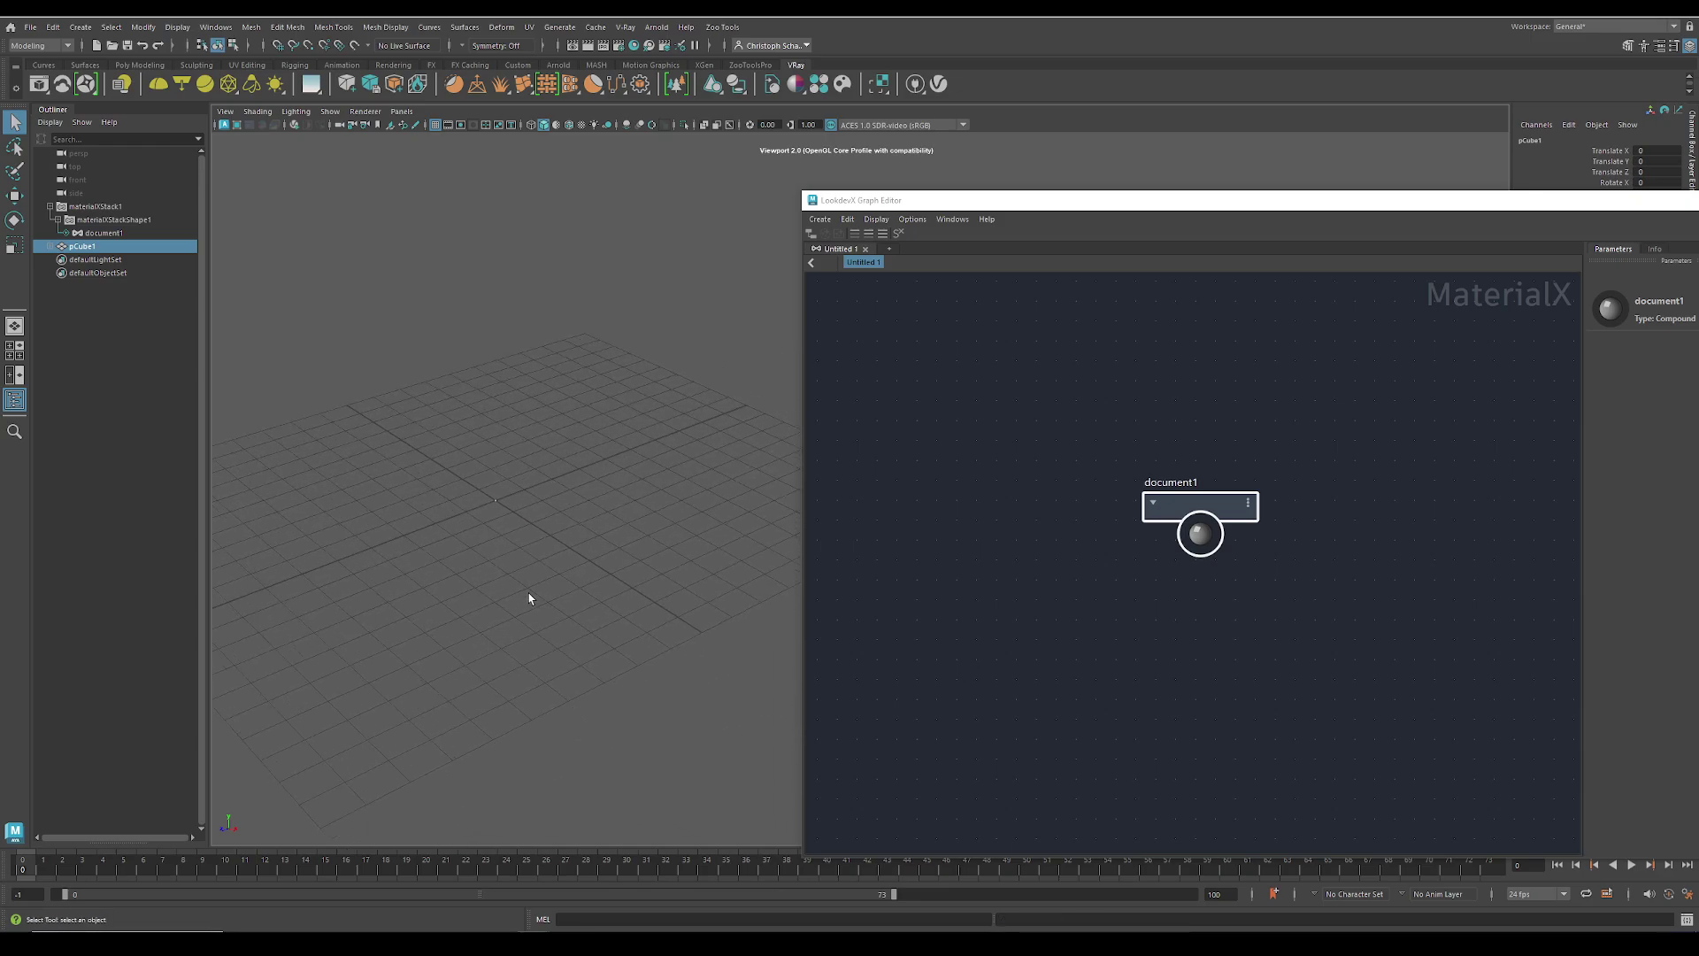
key("f")
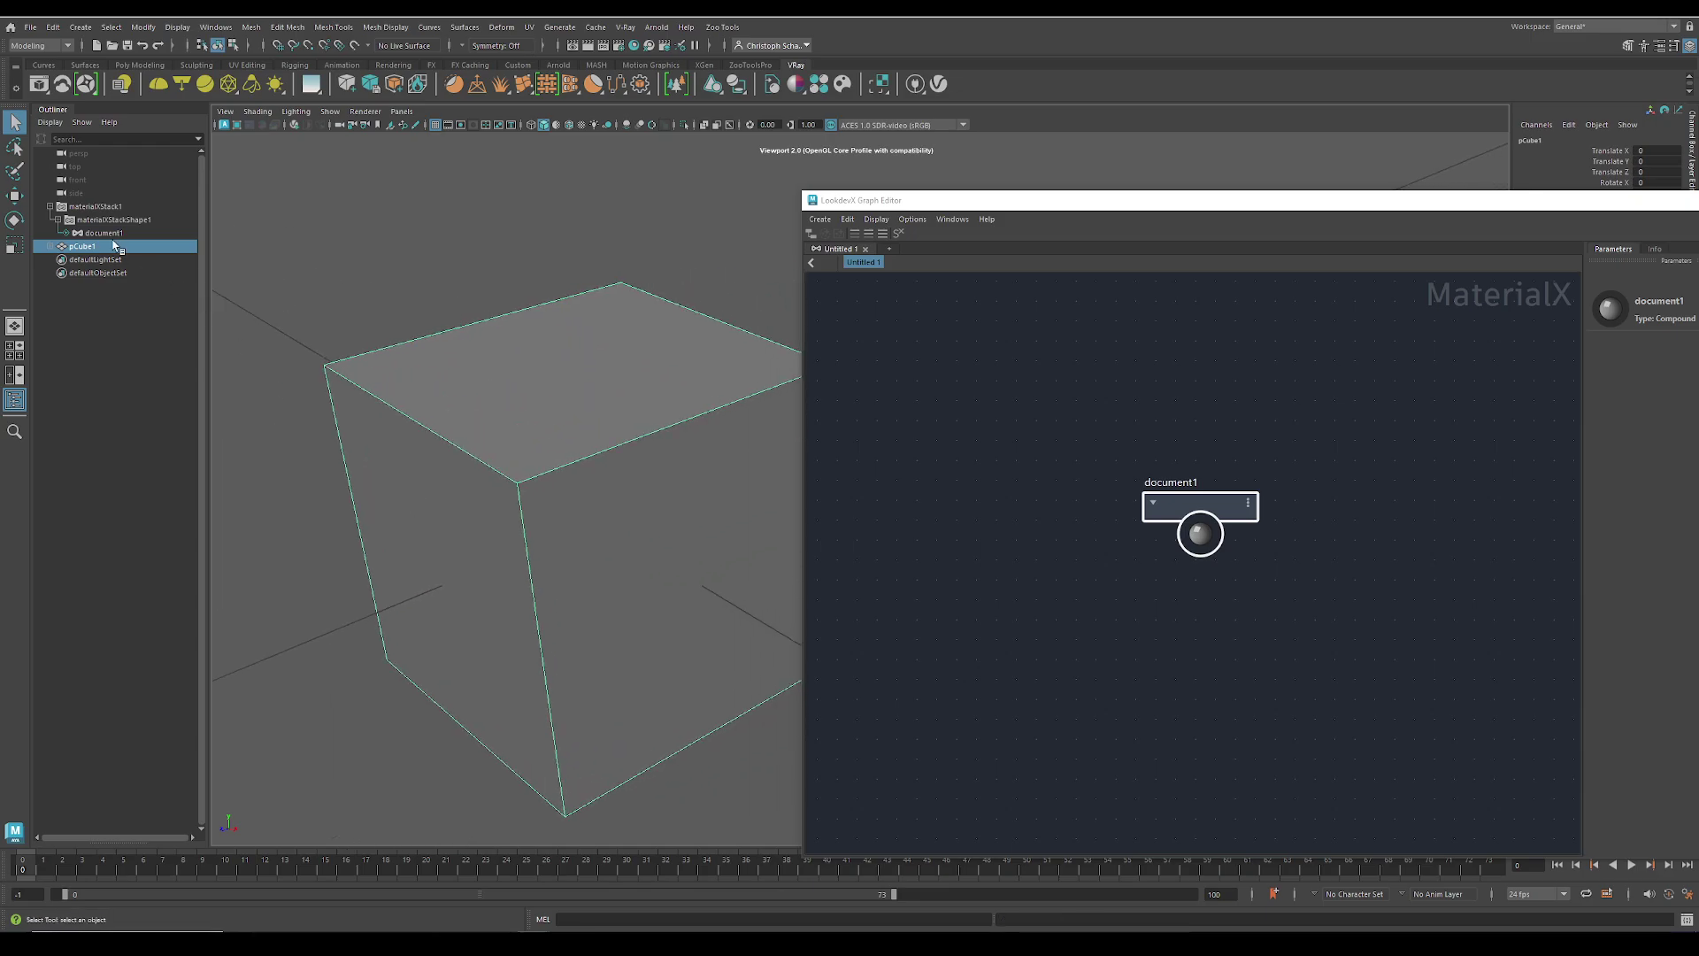
right_click(105, 234)
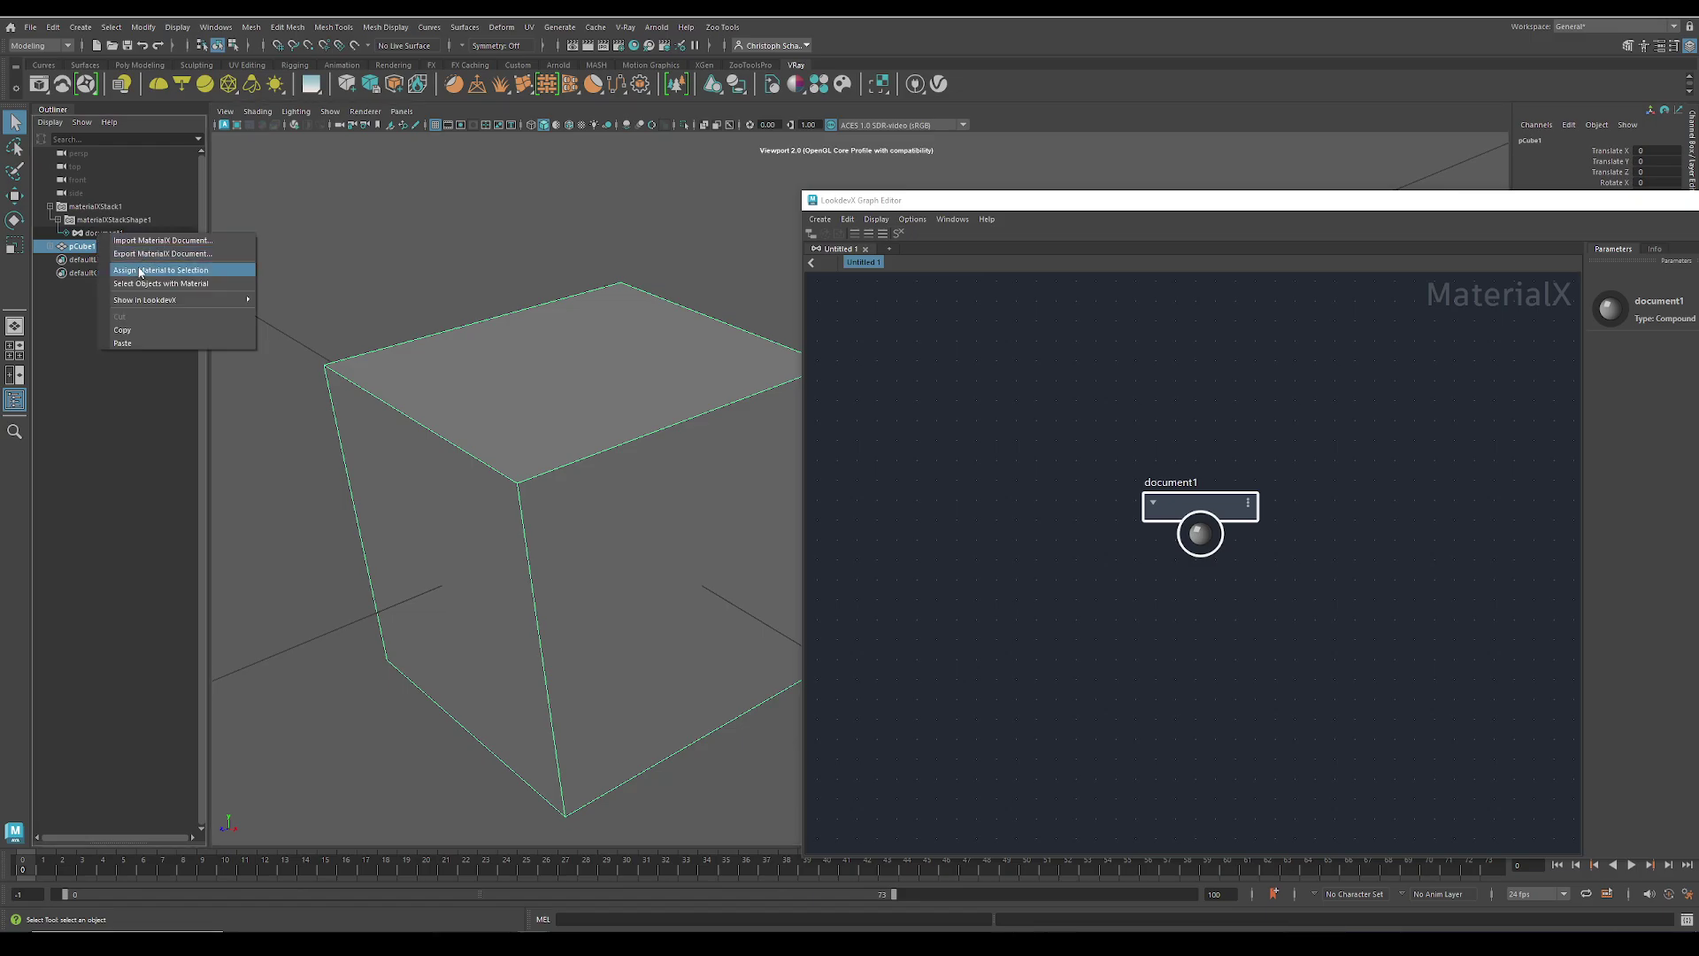
left_click(140, 271)
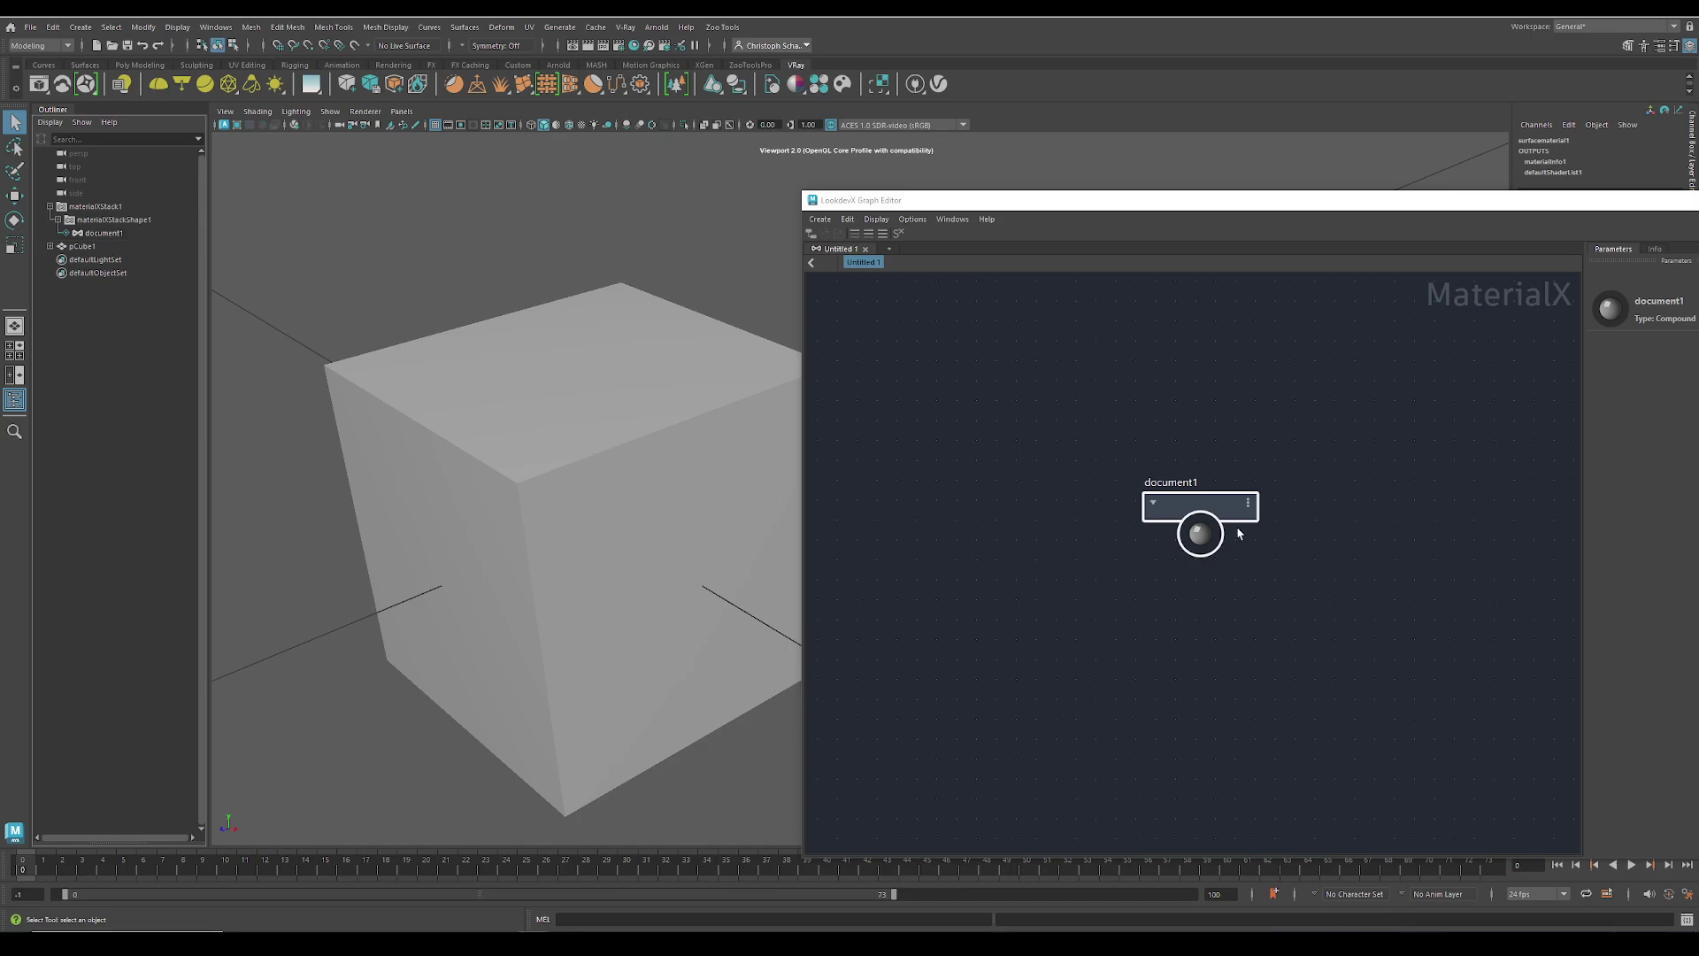
Step: Reposition the document1 node, enter its compound, and arrange the standard_surface1 and surfacematerial1 nodes
left_click_drag(1219, 526, 1196, 479)
double_click(1183, 492)
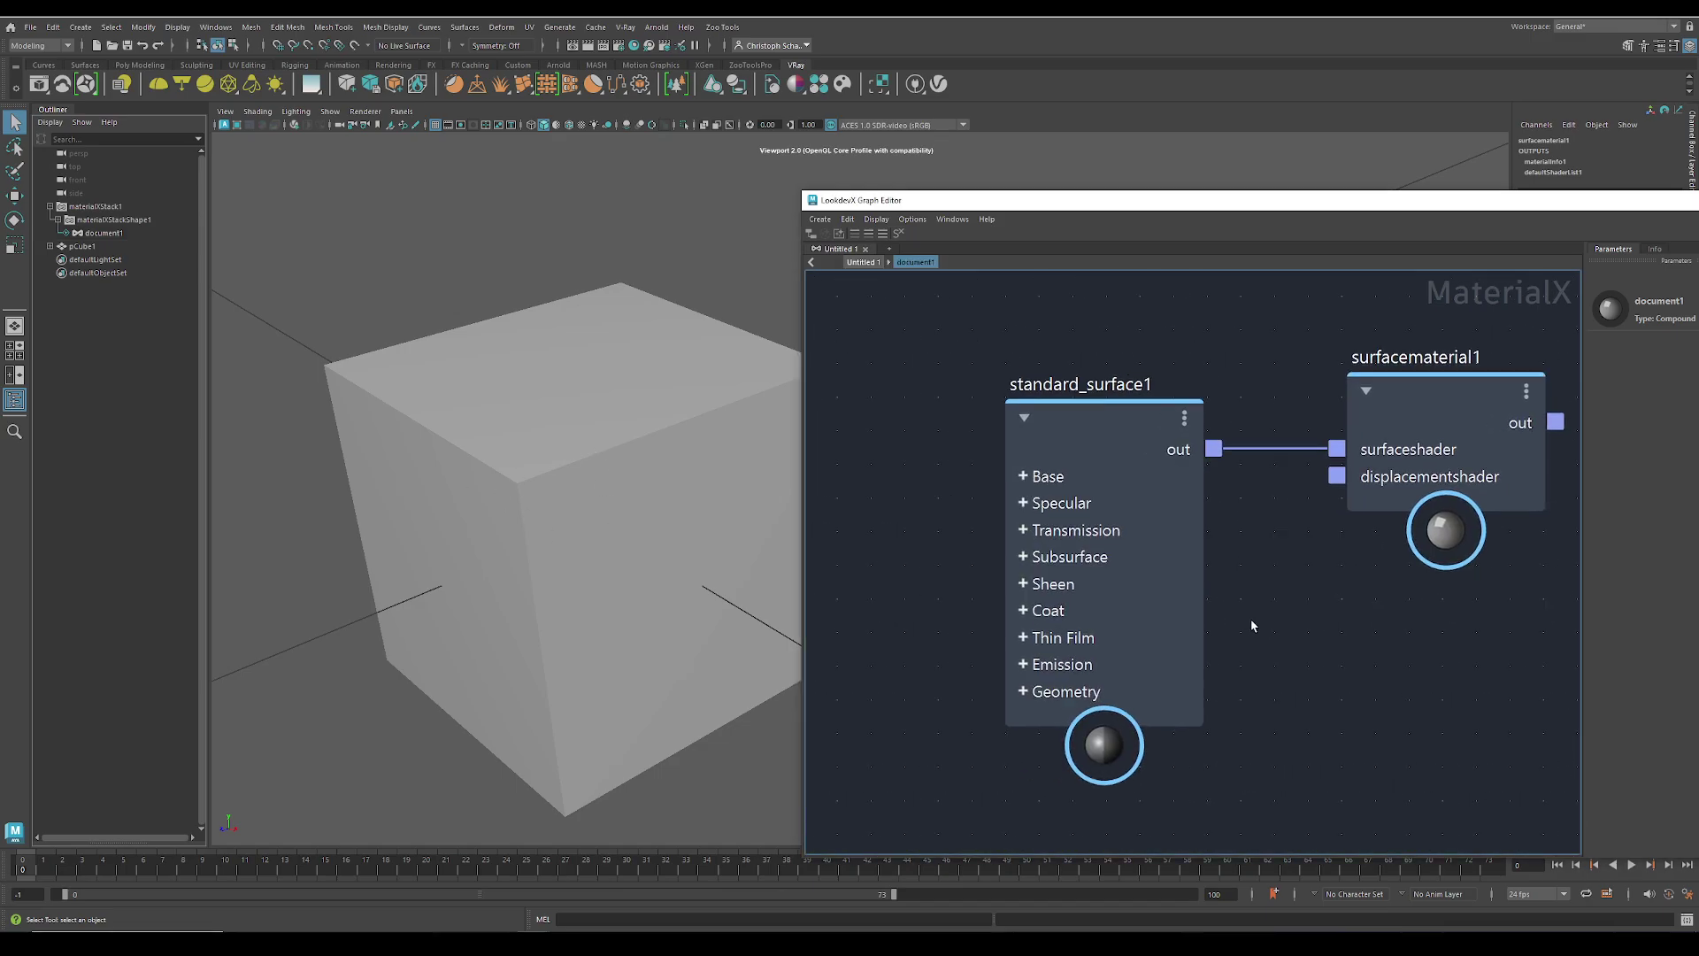
scroll(1145, 548, "down", 3)
left_click_drag(1135, 559, 1145, 526)
middle_click_drag(1220, 629, 1150, 585, "alt")
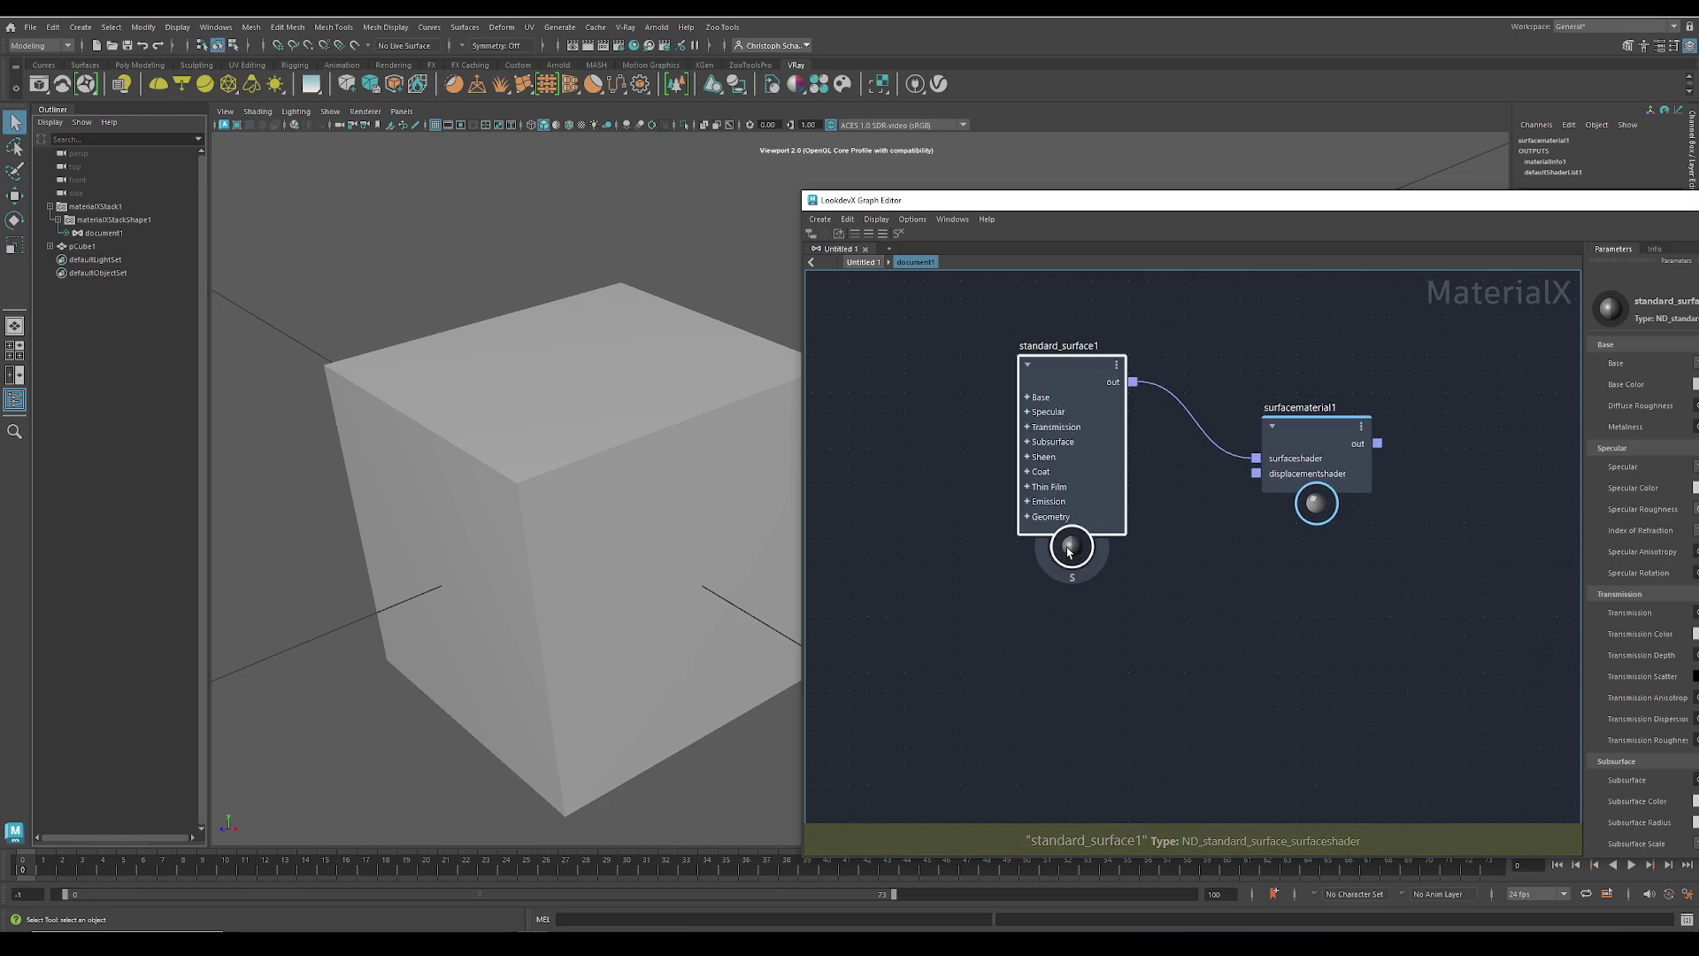
Step: Browse the Arnold node categories that can be created inside document1, without adding a node
middle_click_drag(1075, 680, 1082, 650, "alt")
left_click(1083, 650)
key("Tab")
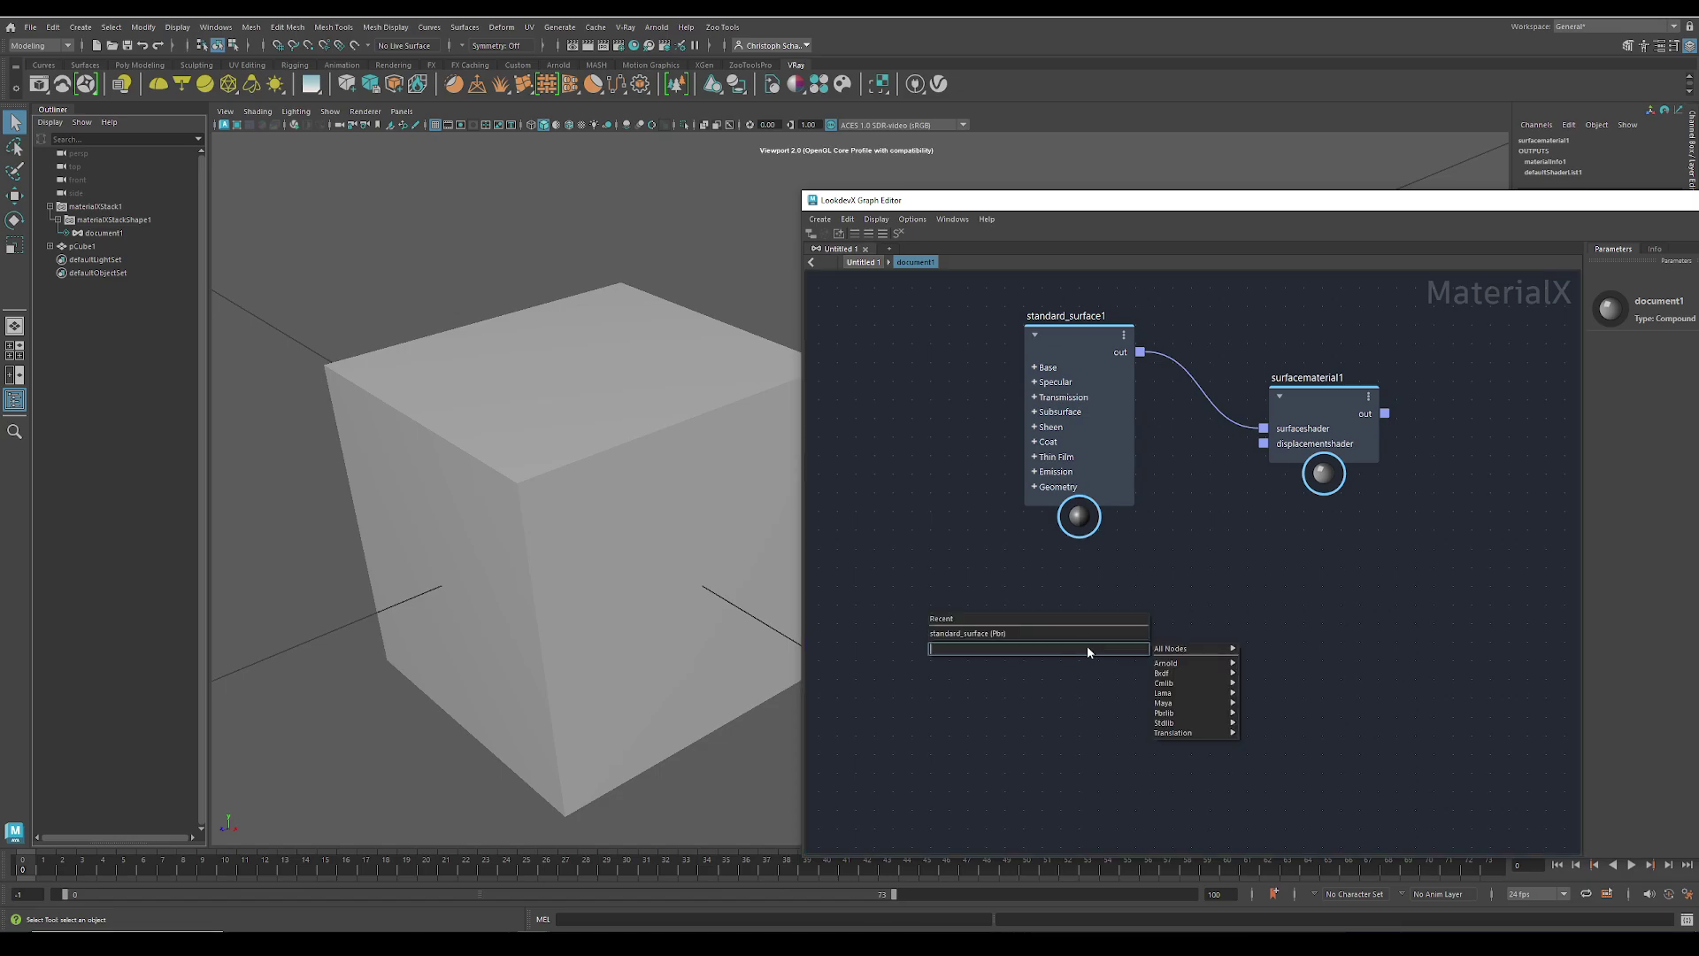
mouse_move(1182, 666)
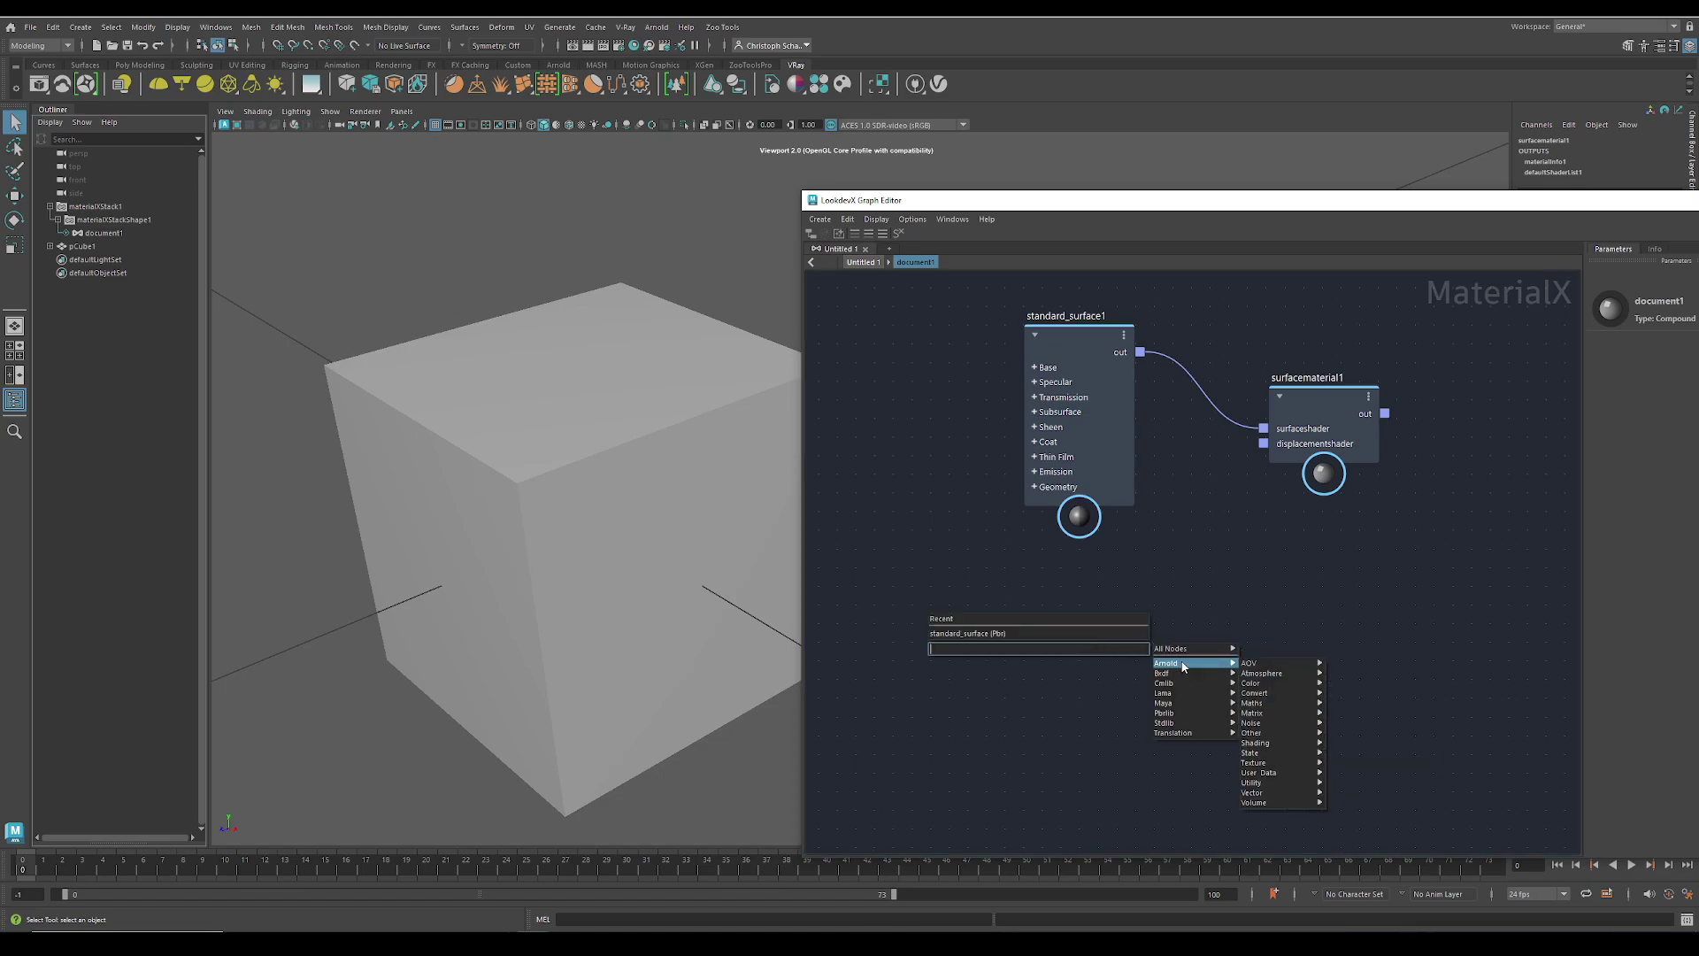
key("Escape")
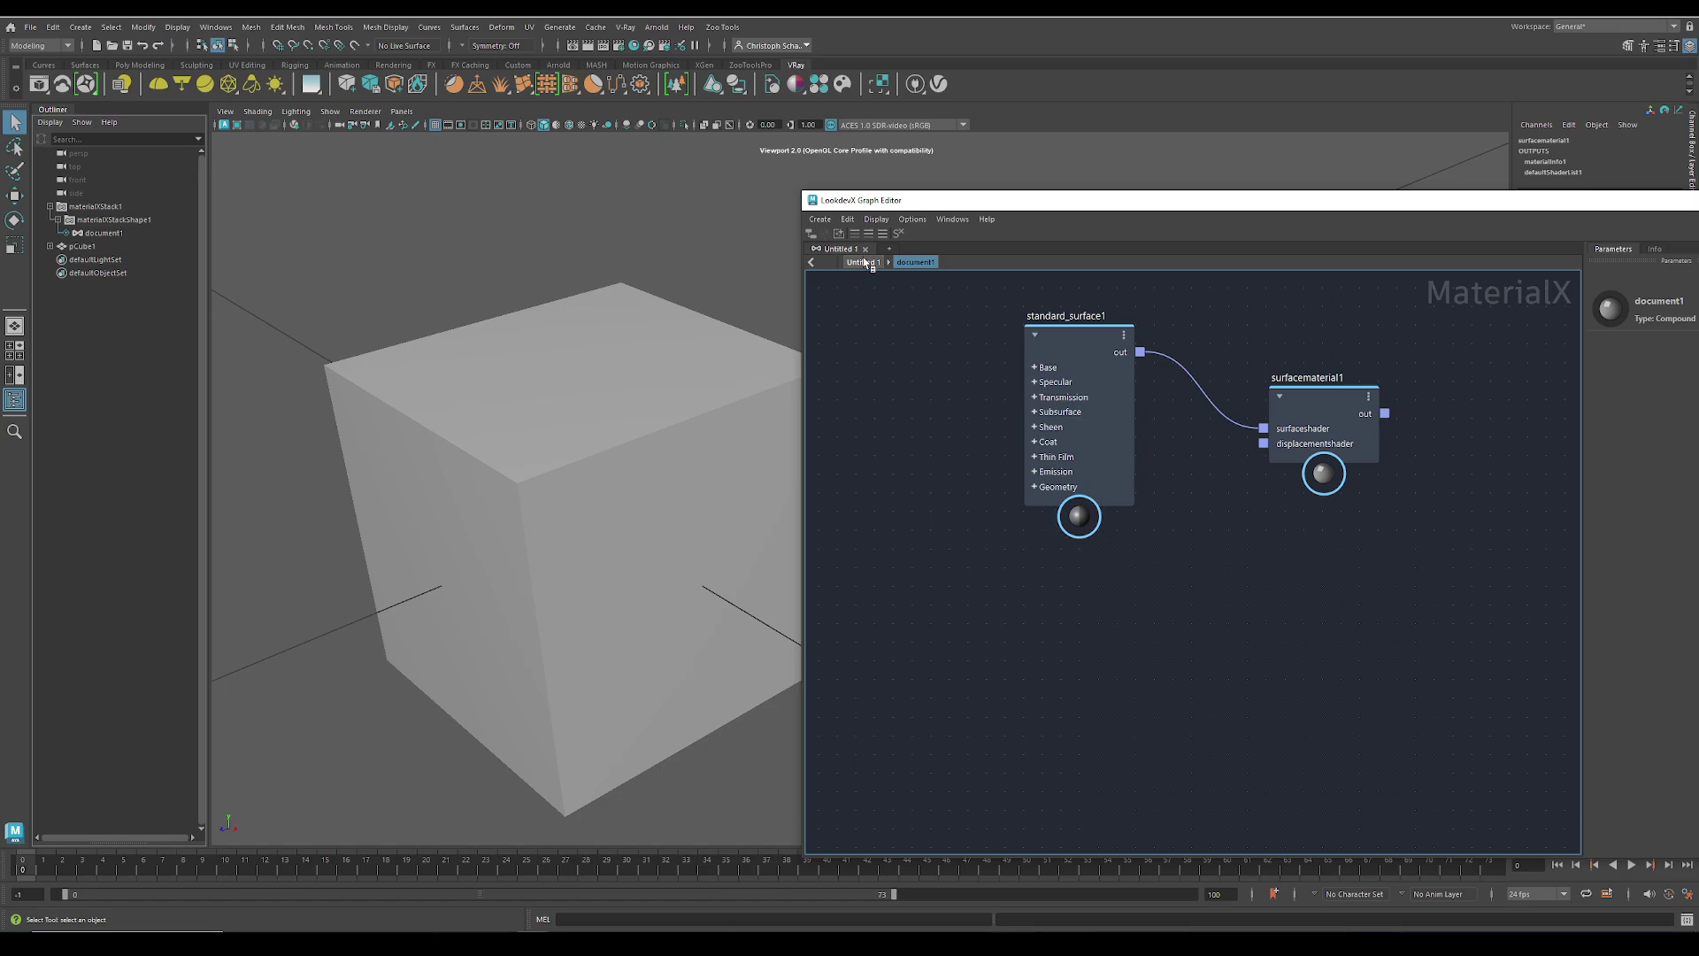
Step: Return to the Untitled 1 graph level and add a standard_surface from the Arnold Shading category
left_click(863, 262)
right_click(1105, 631)
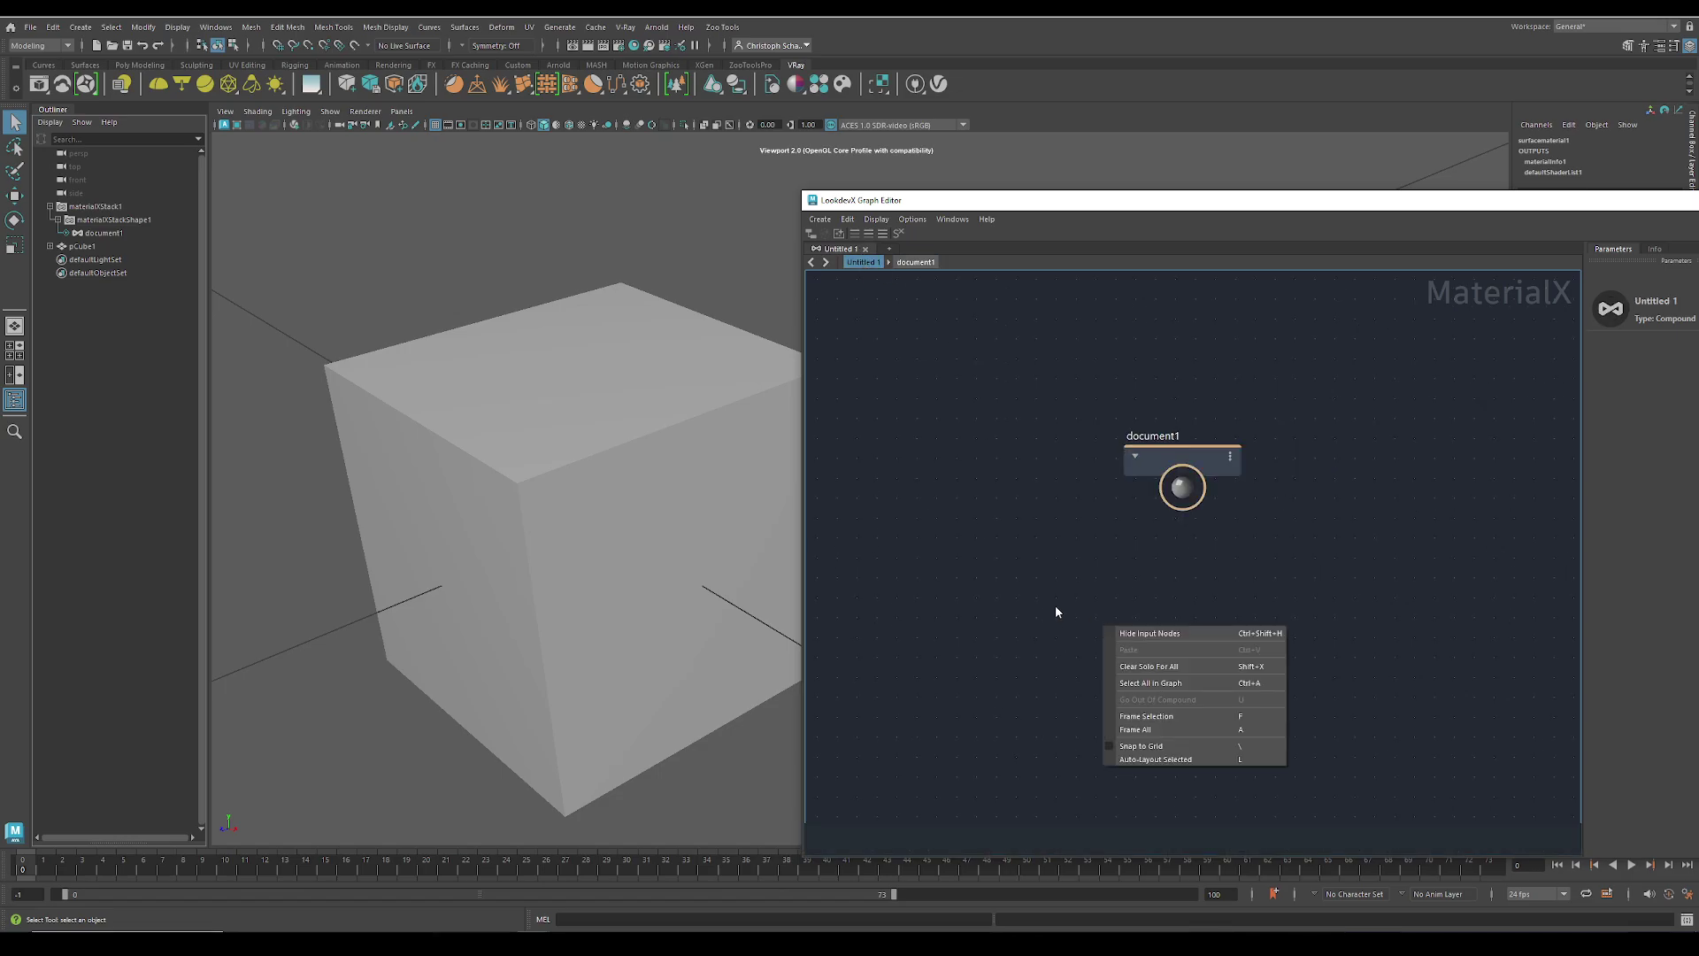
key("Escape")
key("Tab")
mouse_move(1150, 613)
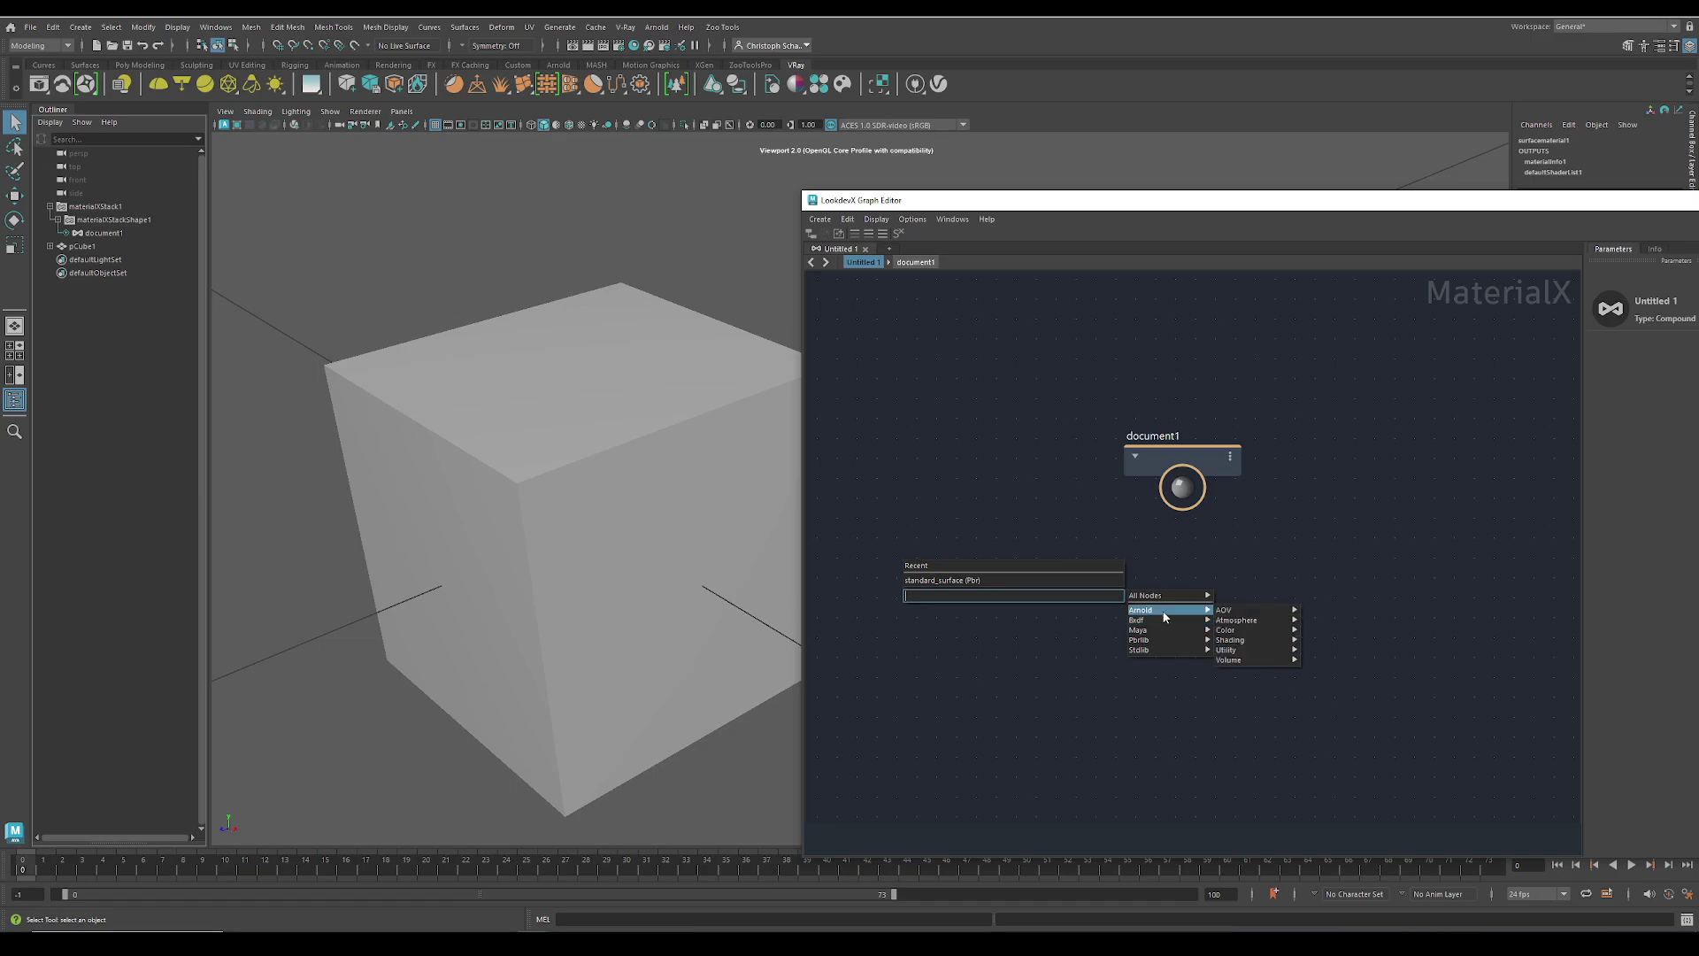
mouse_move(1248, 621)
mouse_move(1237, 654)
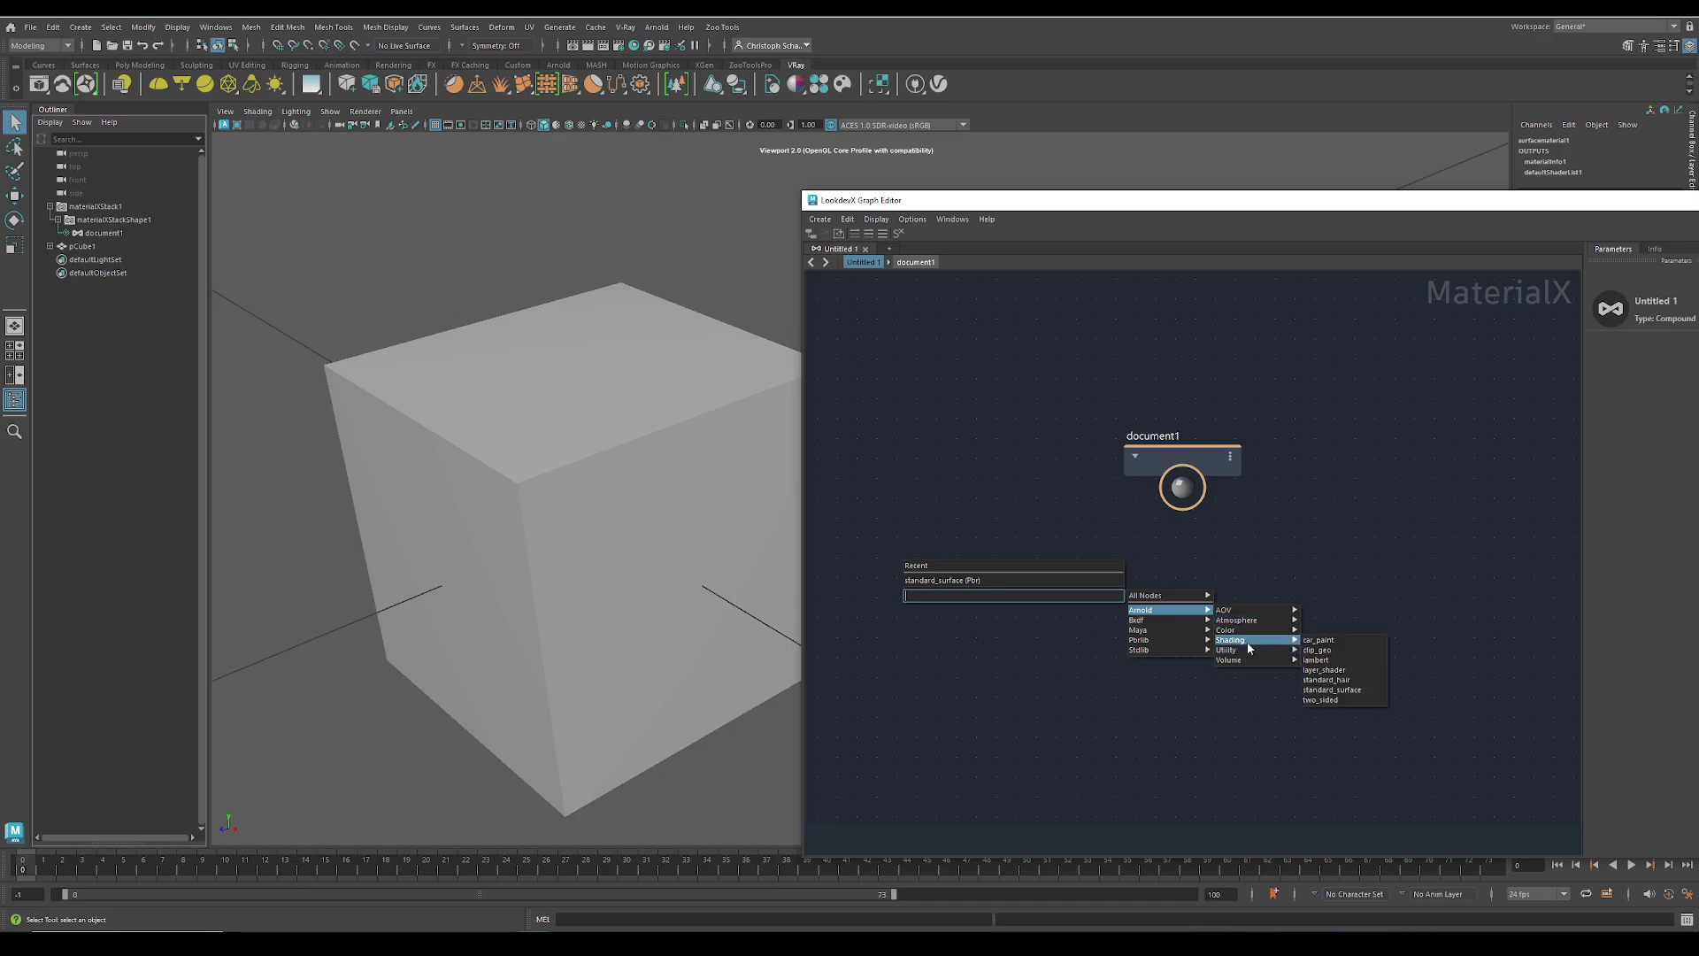
left_click(1336, 689)
Step: Inspect the Arnold standard_surface network inside document2 and return to the Untitled 1 graph level
double_click(1087, 641)
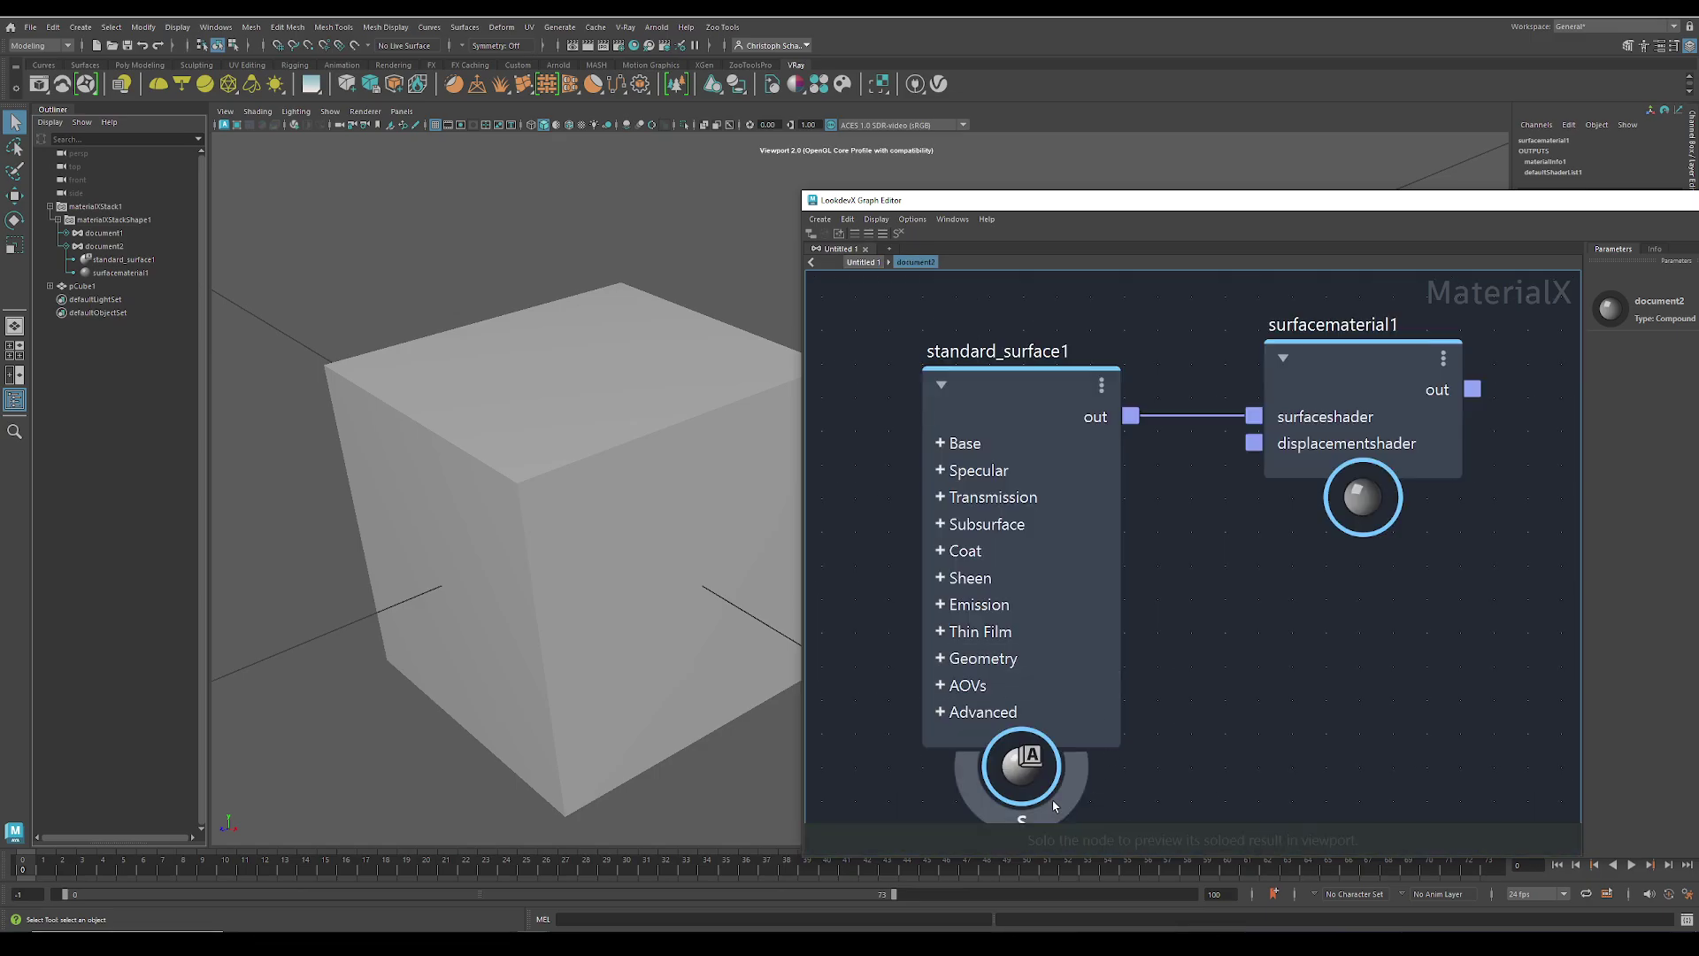
left_click(1031, 768)
scroll(1009, 694, "up", 3)
scroll(1112, 646, "down", 2)
left_click_drag(1058, 659, 1058, 692)
left_click(863, 263)
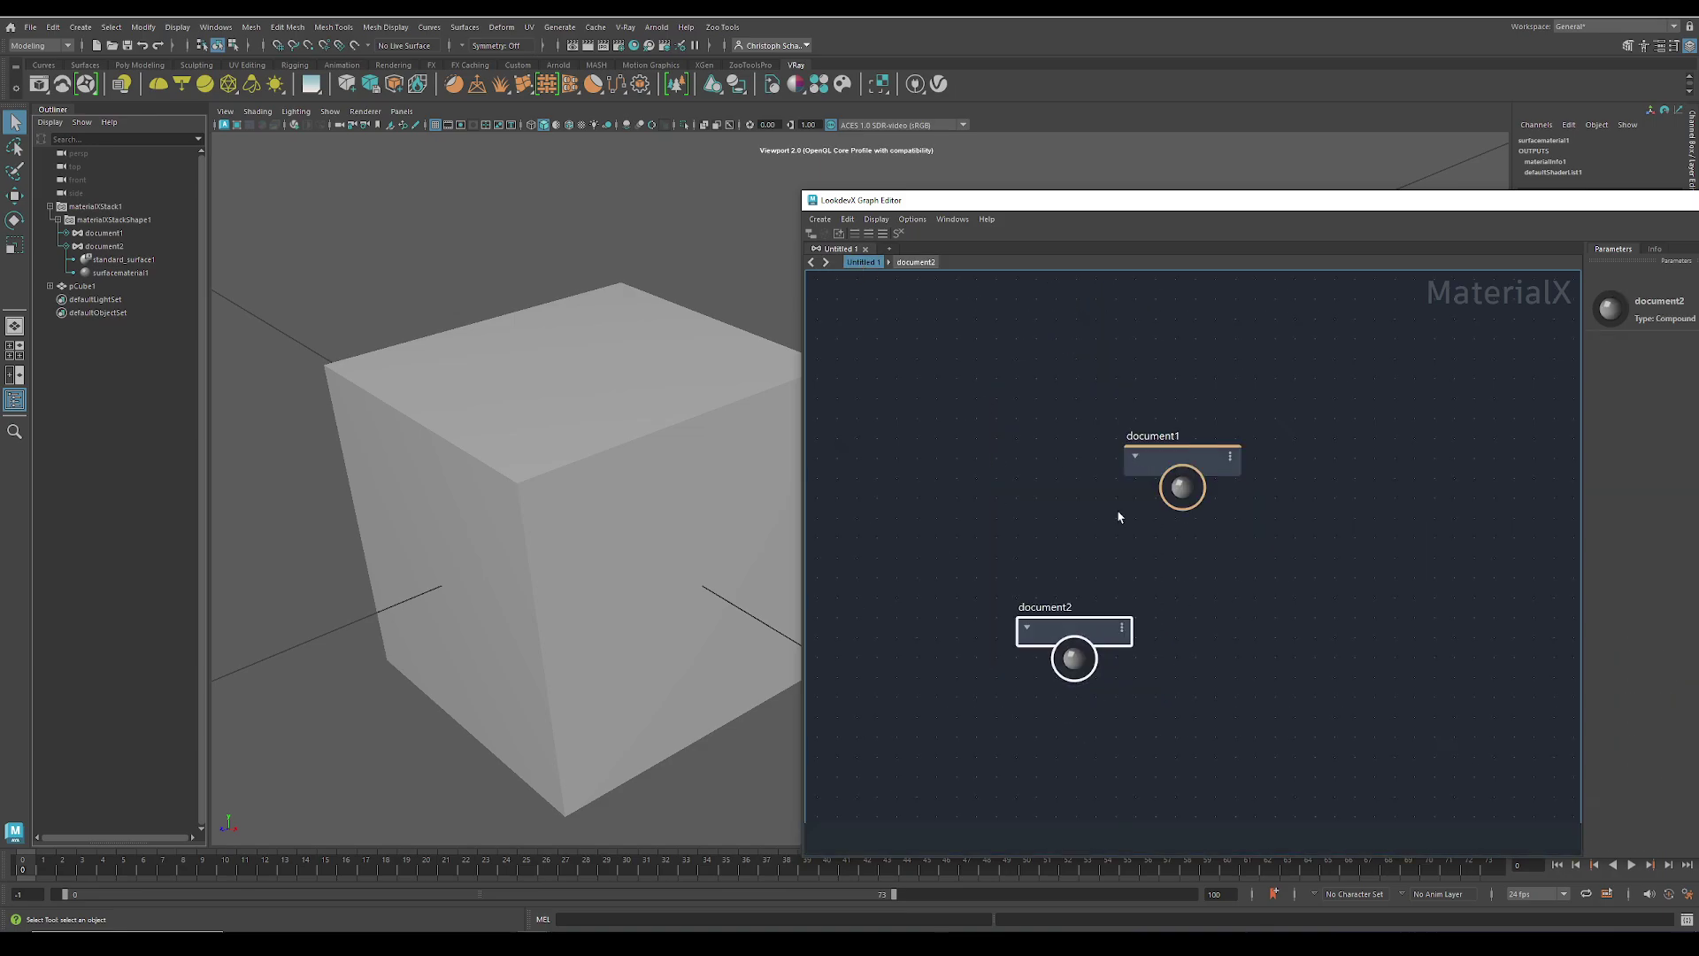
Step: Move document1 above document2, enter it, and reposition the surface and material nodes inside
left_click_drag(1183, 486, 1069, 460)
double_click(1069, 460)
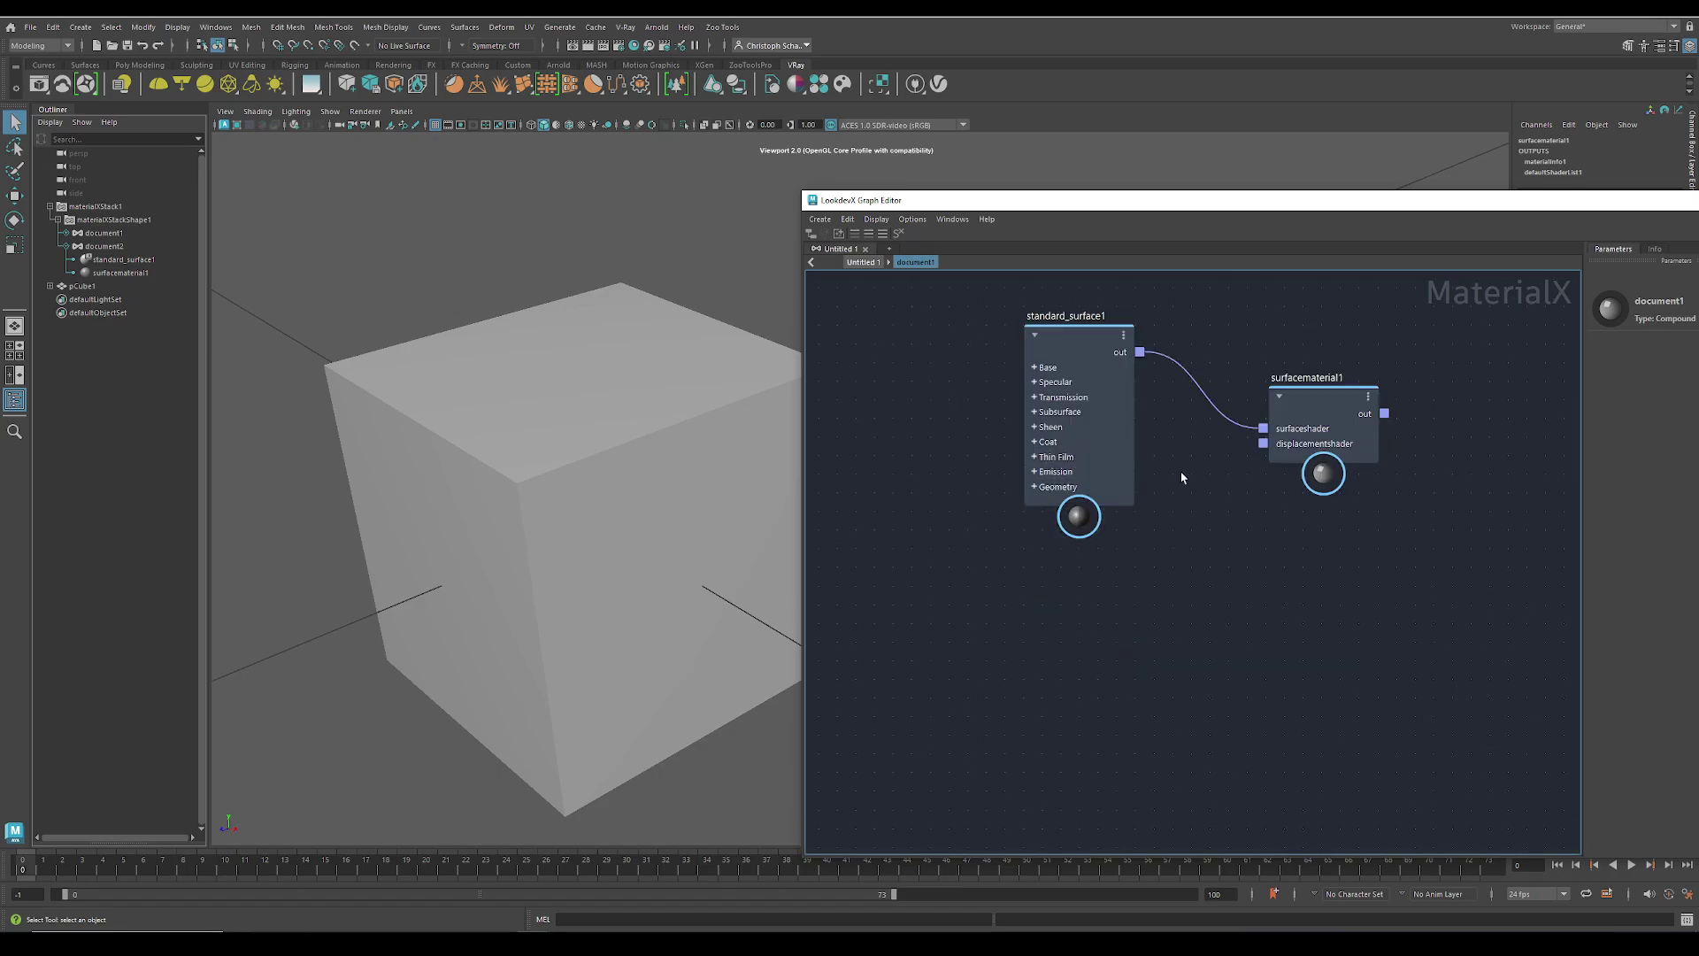
middle_click_drag(1183, 478, 1166, 603)
left_click_drag(1069, 647, 1086, 589)
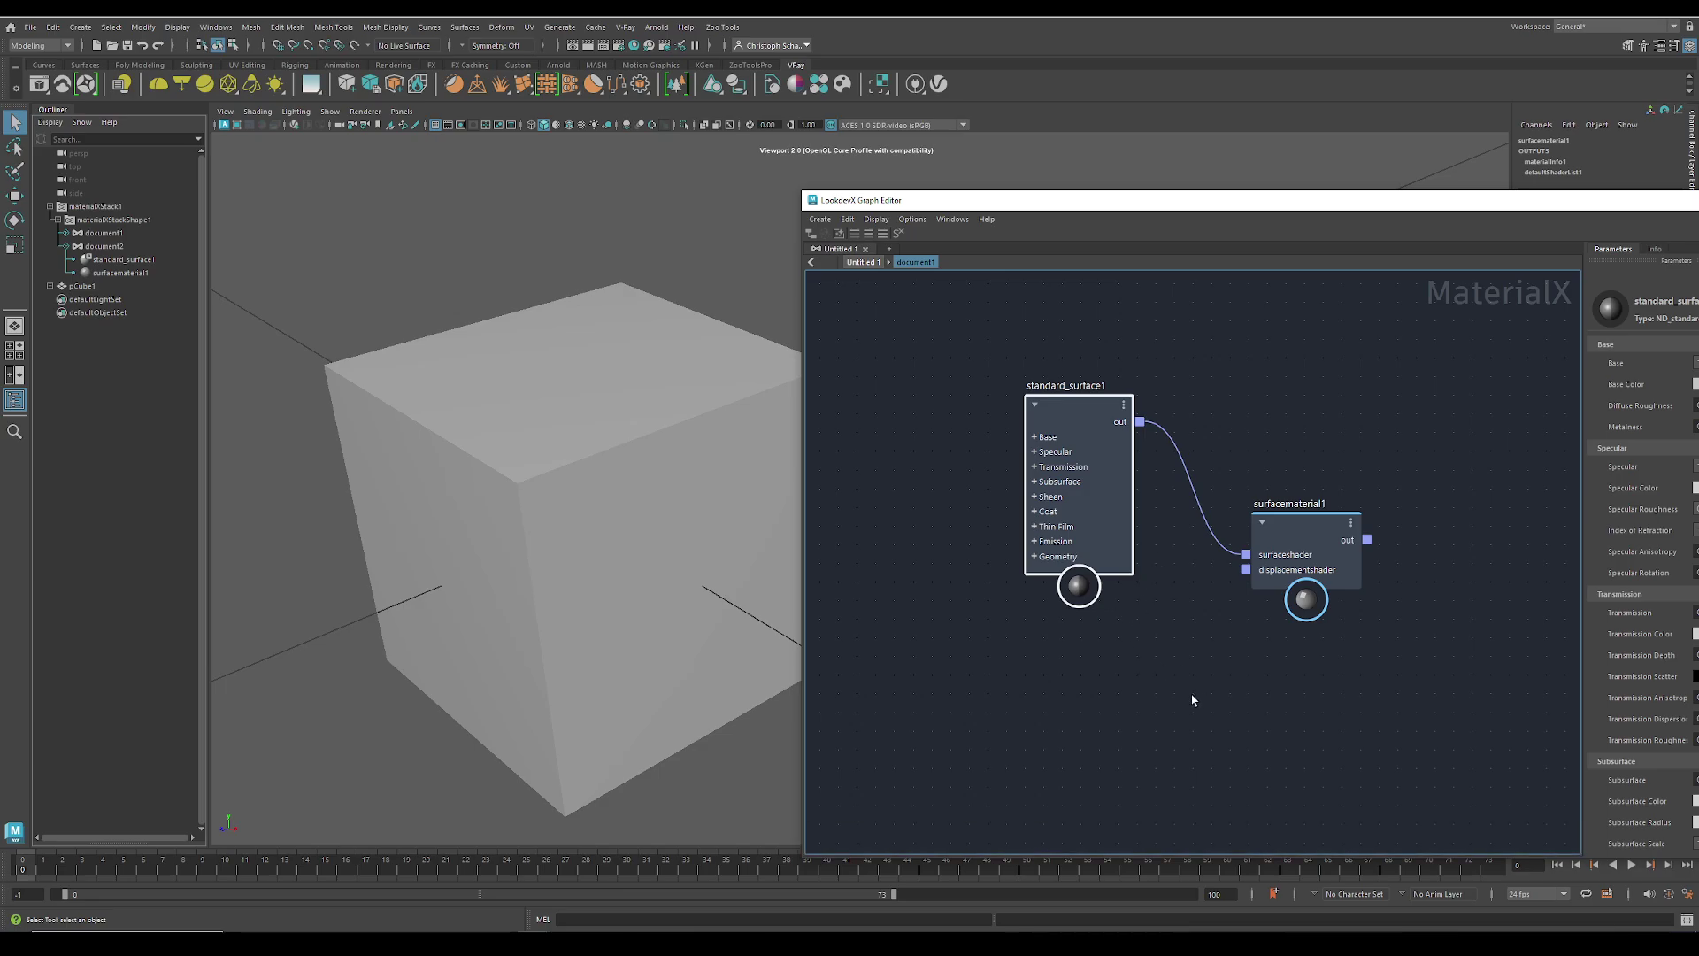
Step: Expand the Base inputs of the standard_surface1 node inside document1
scroll(1191, 699, "down", 2)
middle_click_drag(1248, 708, 1138, 591)
left_click(1059, 627)
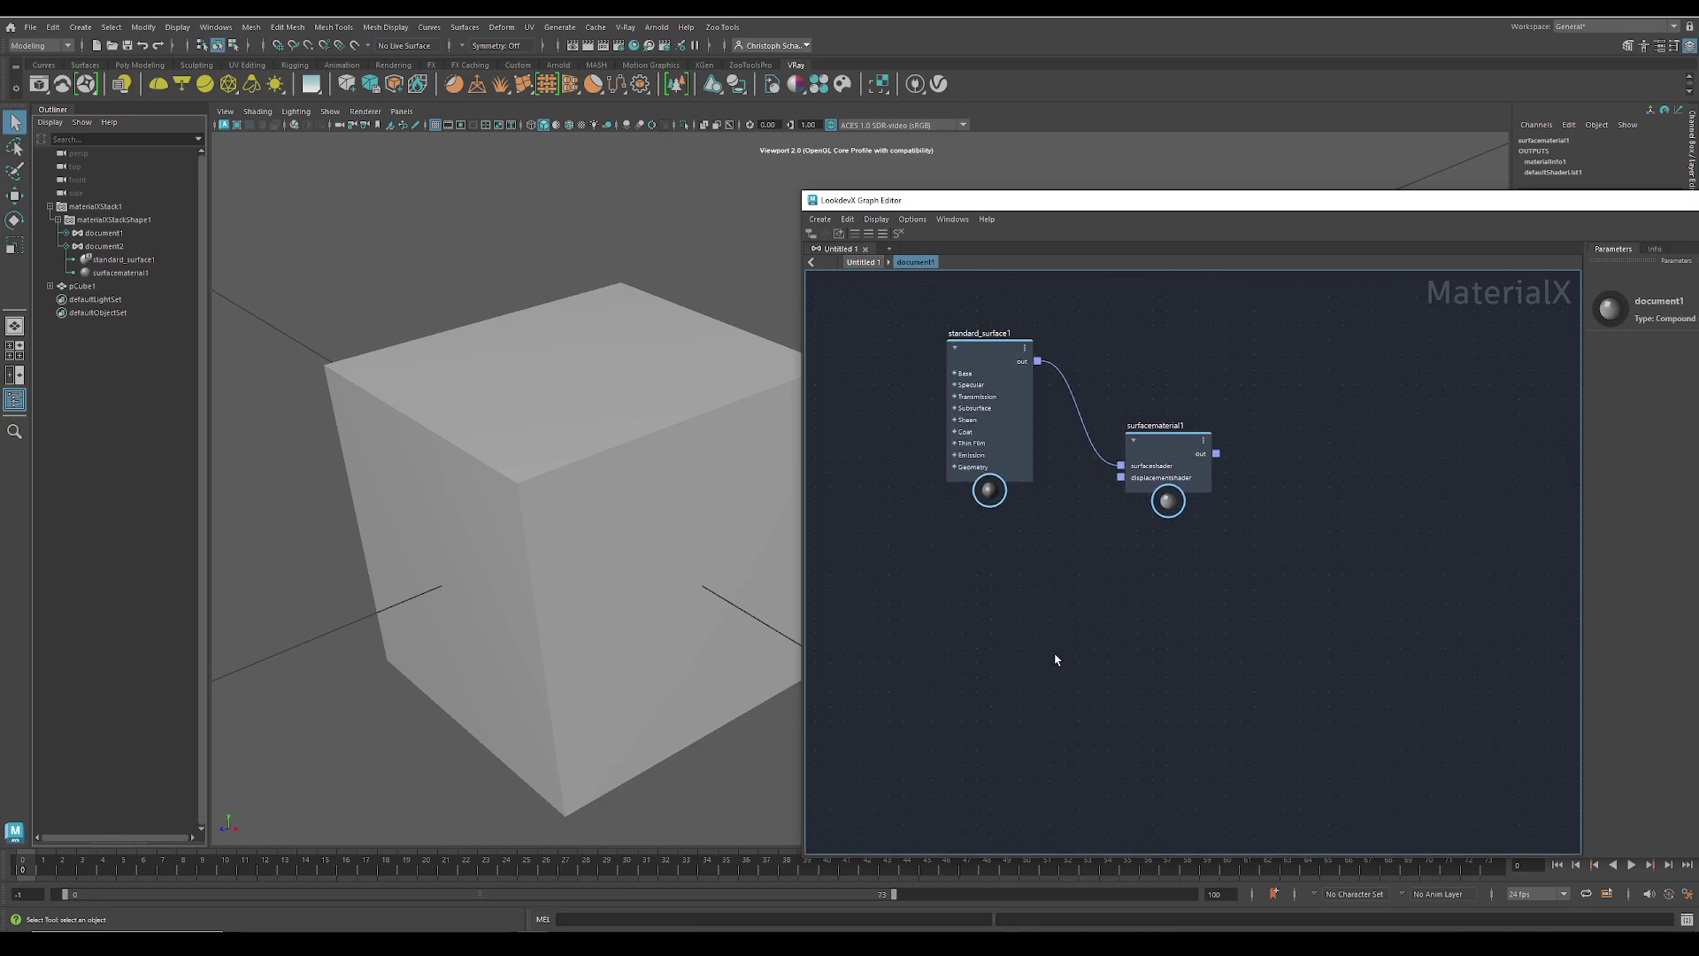
middle_click_drag(1033, 593, 1161, 630)
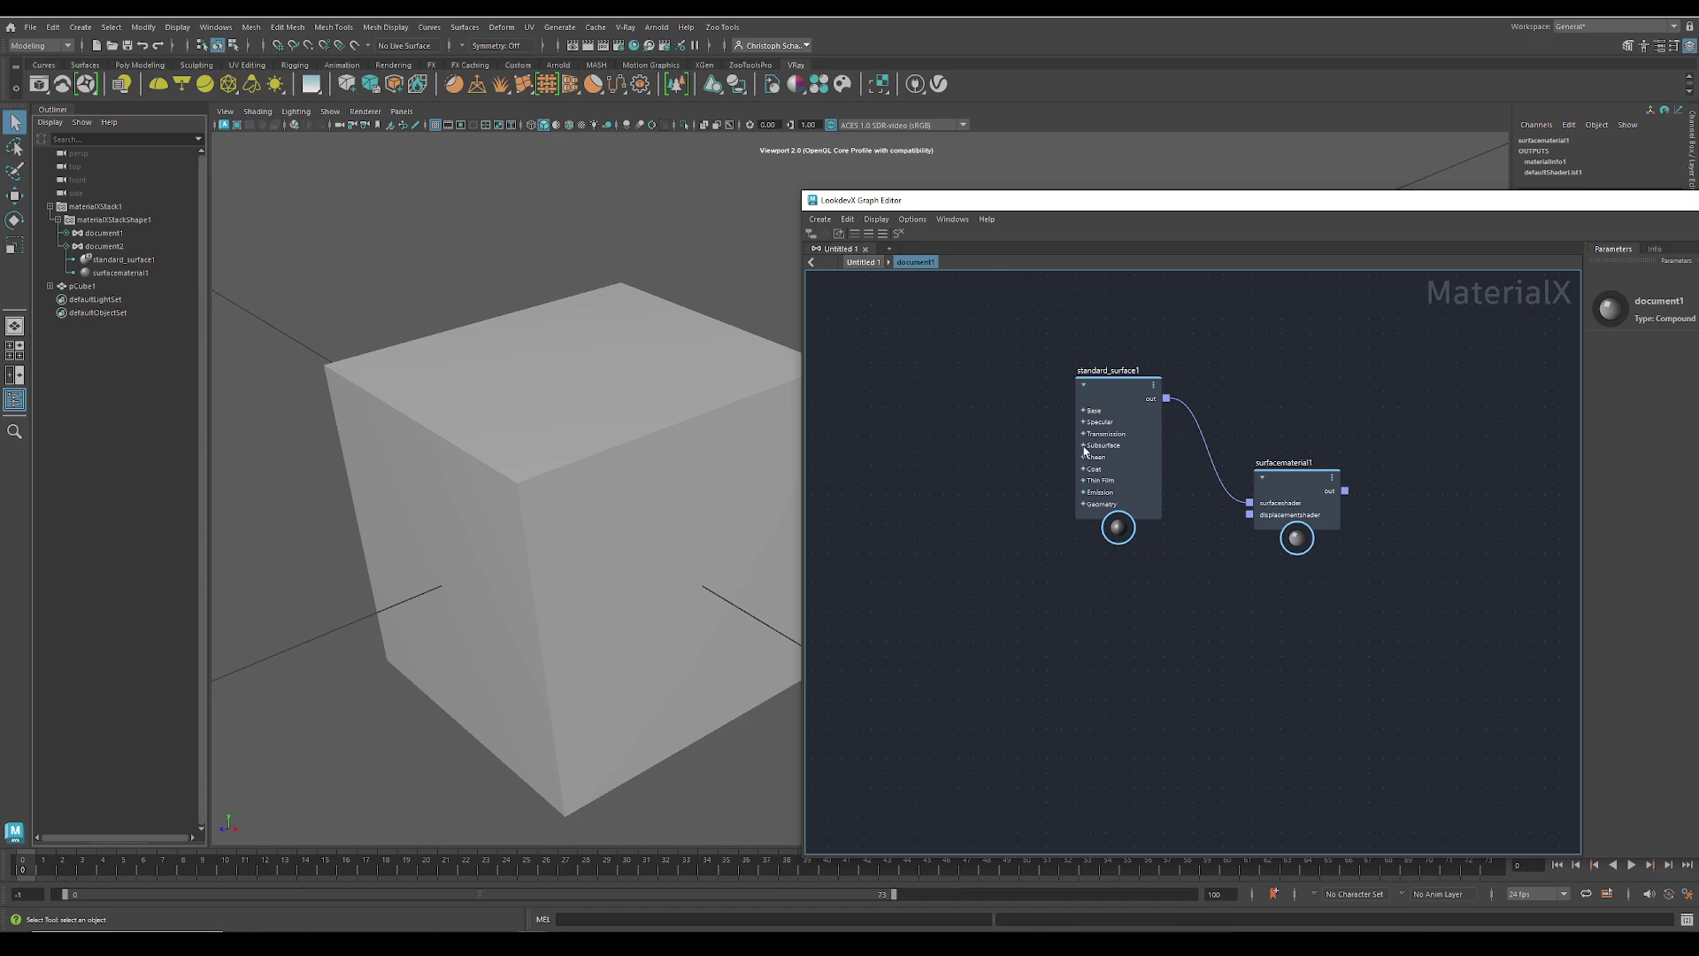
left_click(1083, 412)
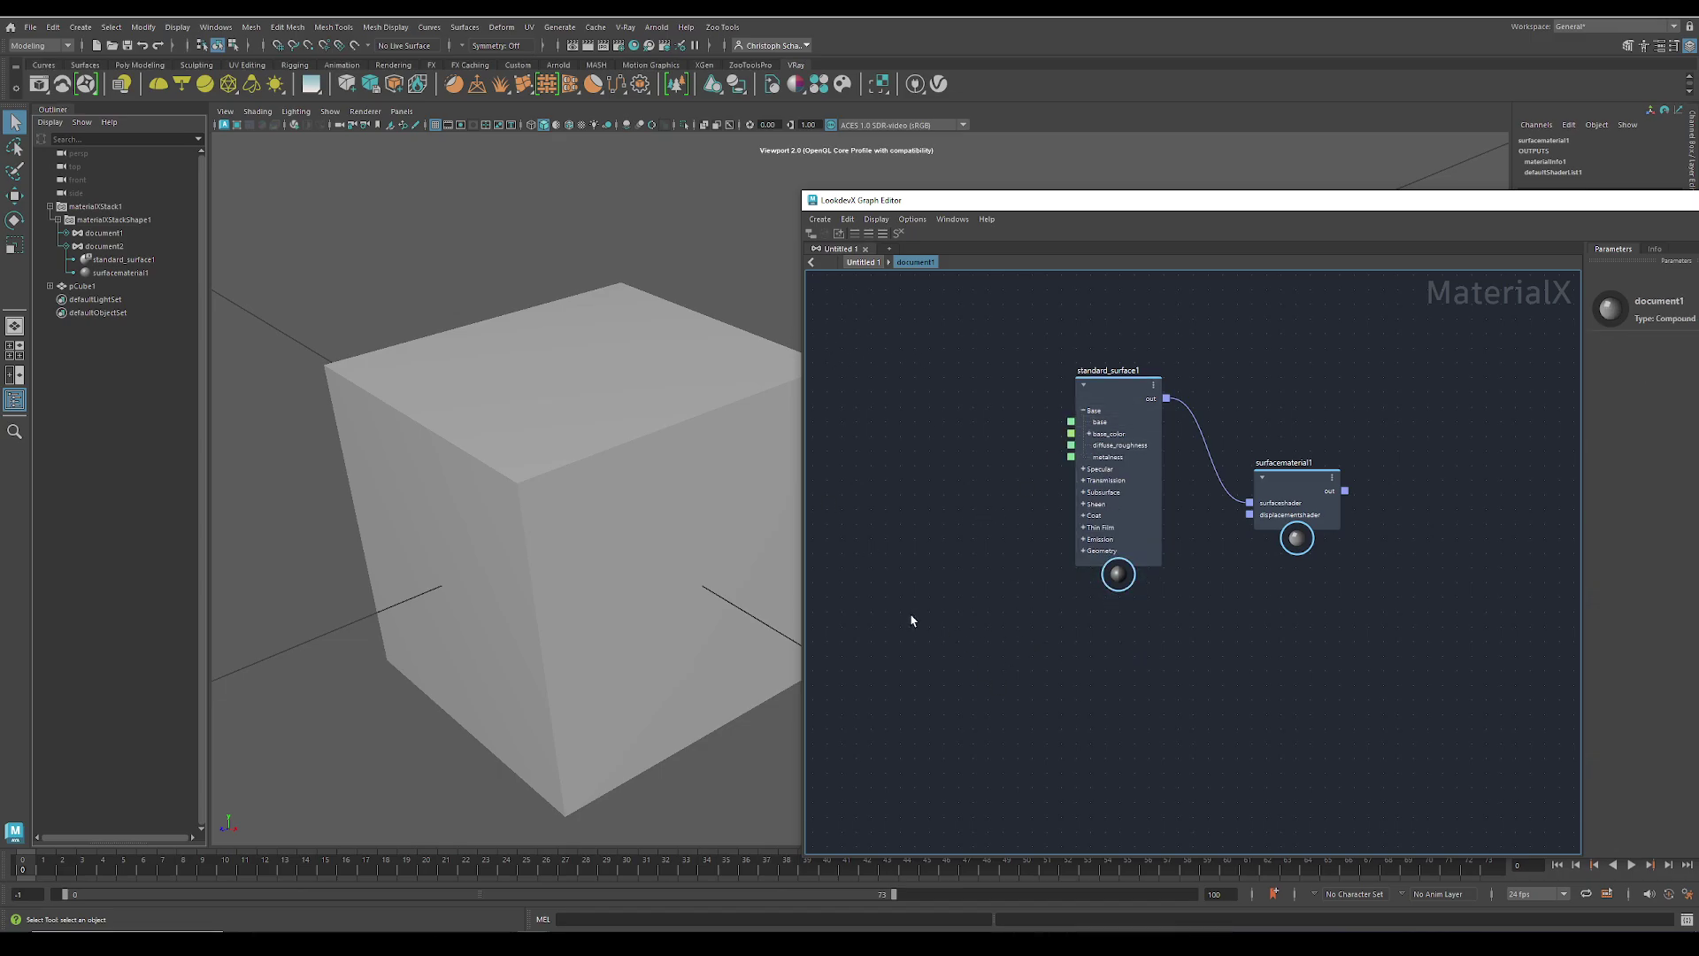
Step: Search for "image" and add a Stdlib tiledimage node below the standard_surface1 node
key("Tab")
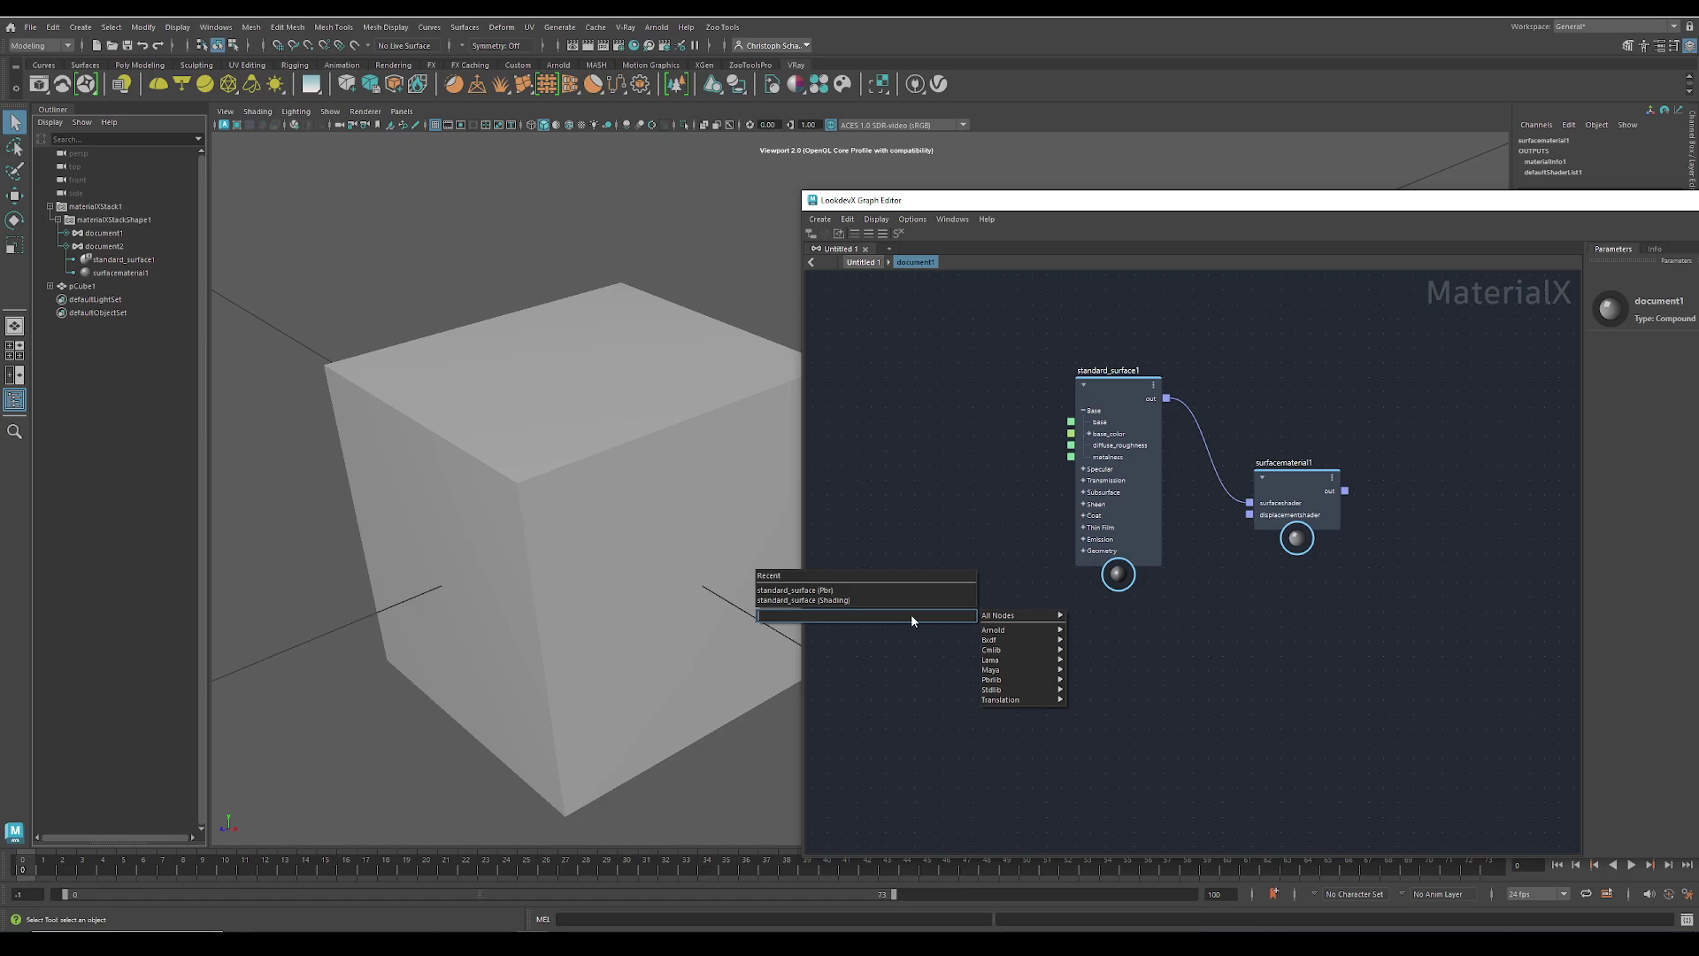
type("image")
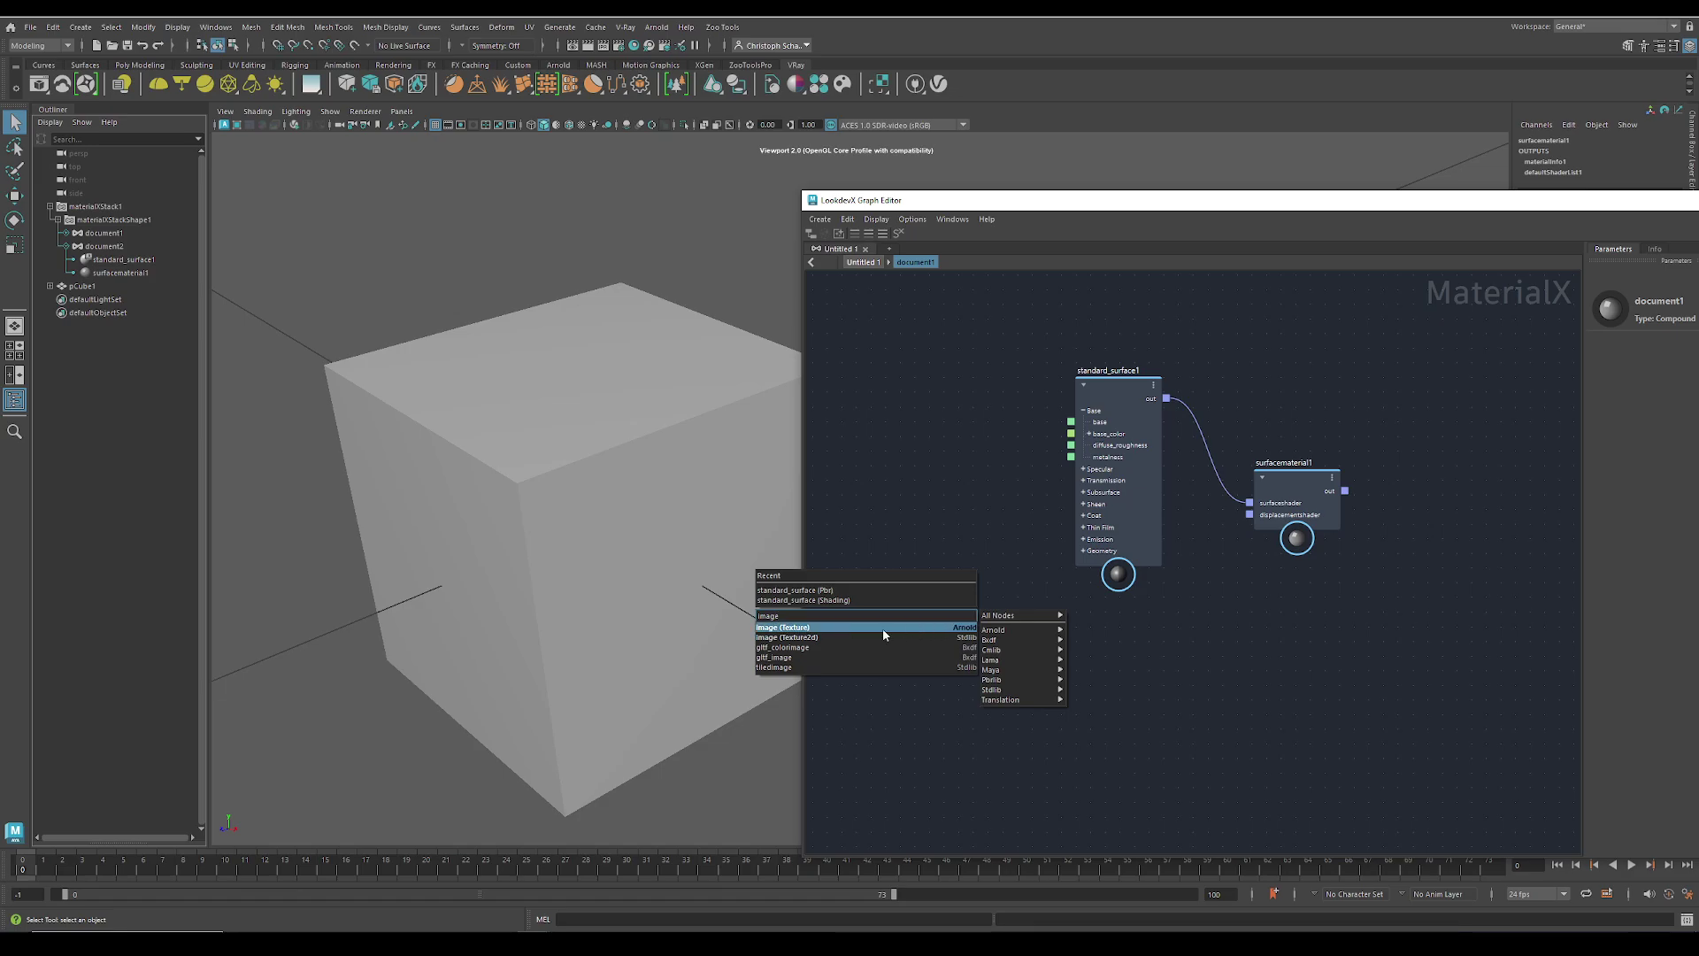
left_click(917, 672)
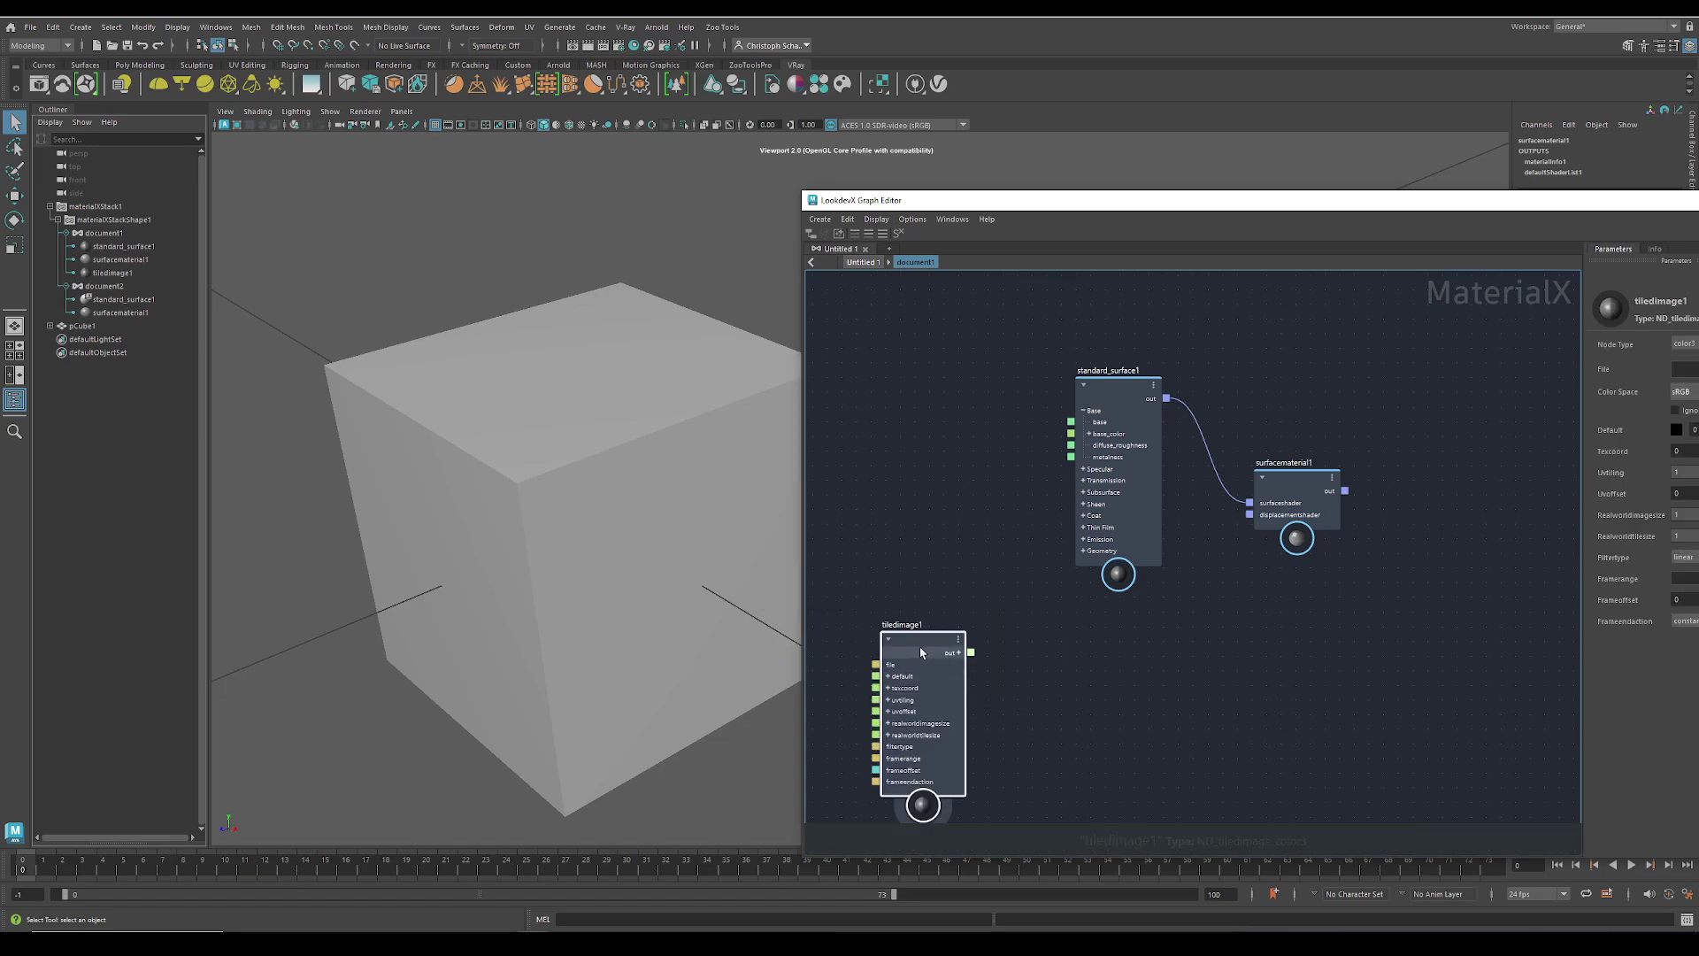
Step: Reposition the graph editor, bring in the UV grid JPG as a second tiledimage node, and align it beside tiledimage1
left_click_drag(1493, 202, 1145, 180)
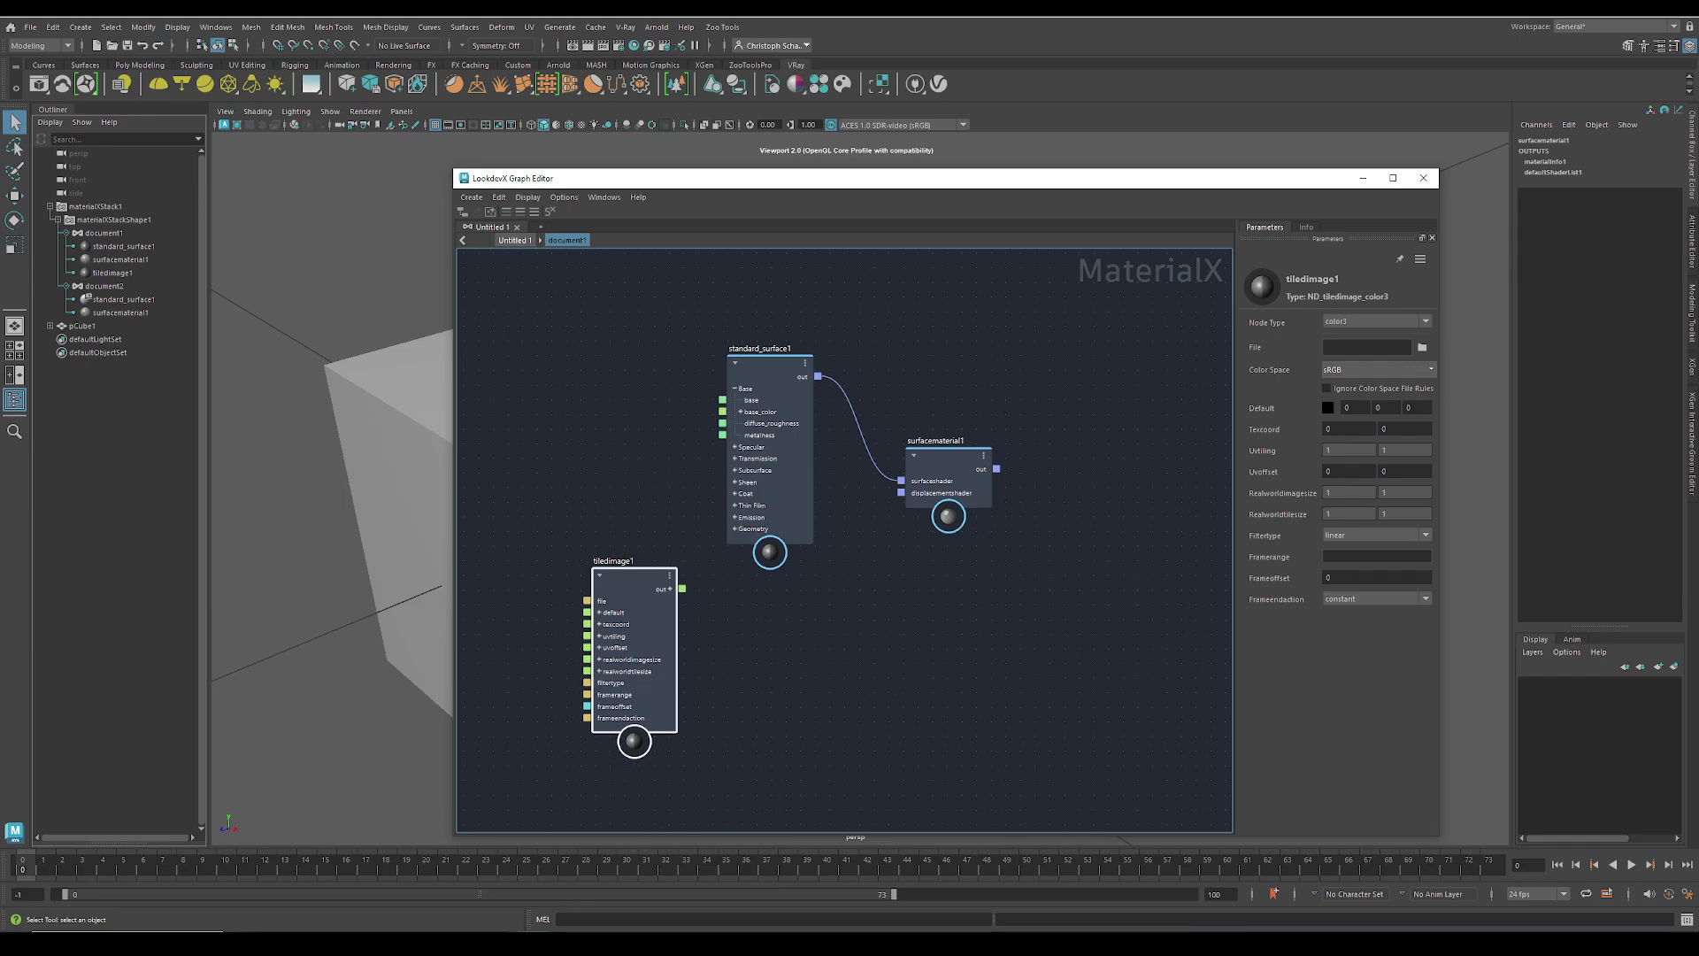
left_click_drag(960, 655, 868, 591)
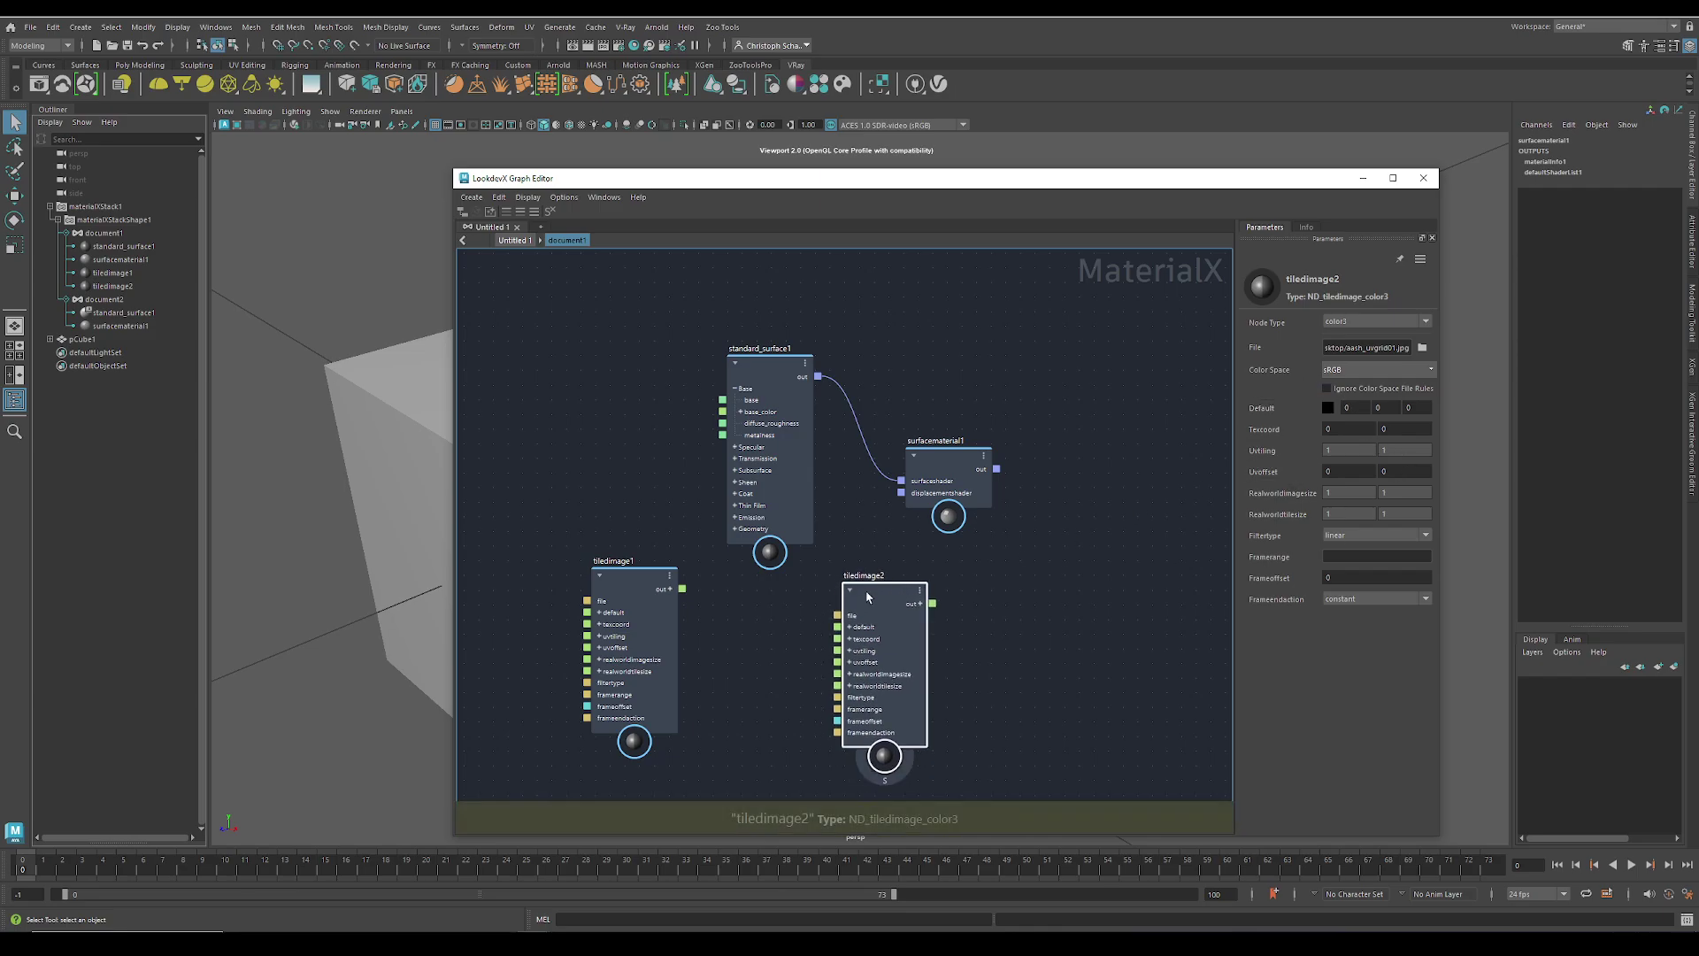
mouse_move(876, 599)
left_mouse_down()
mouse_move(777, 599)
mouse_move(874, 601)
mouse_move(874, 585)
left_mouse_up()
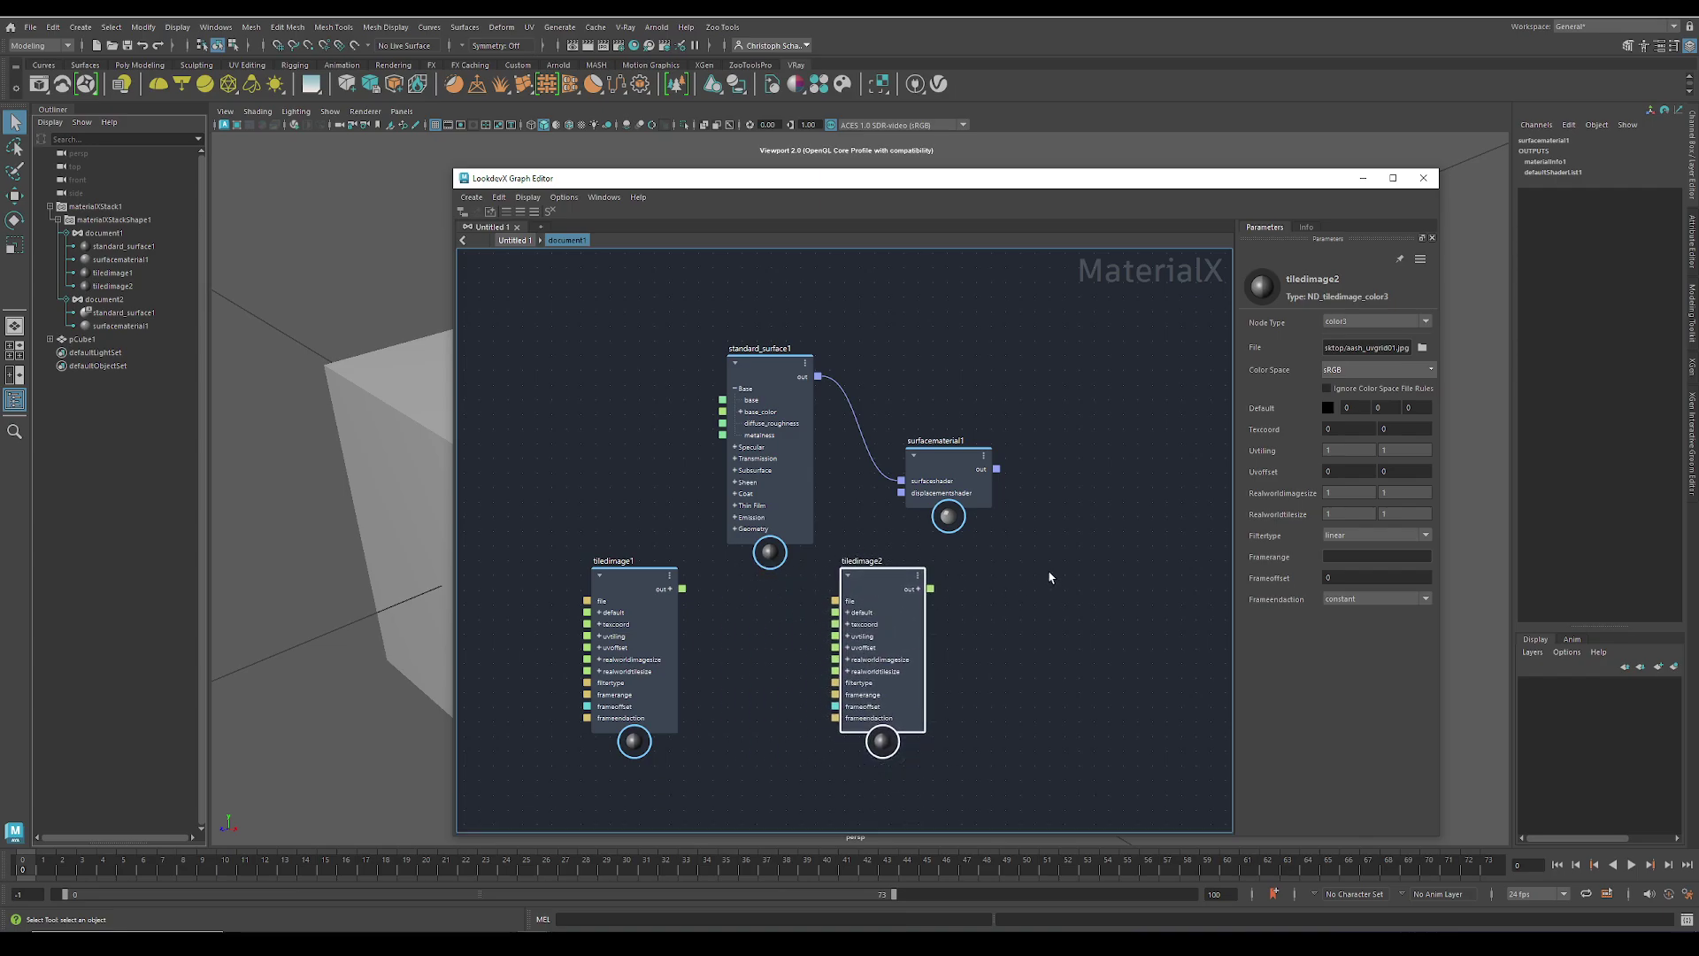
Step: Switch to the web browser and bring up the ArtStation page of the Old Hand Drill tutorial
left_click(534, 942)
left_click(442, 891)
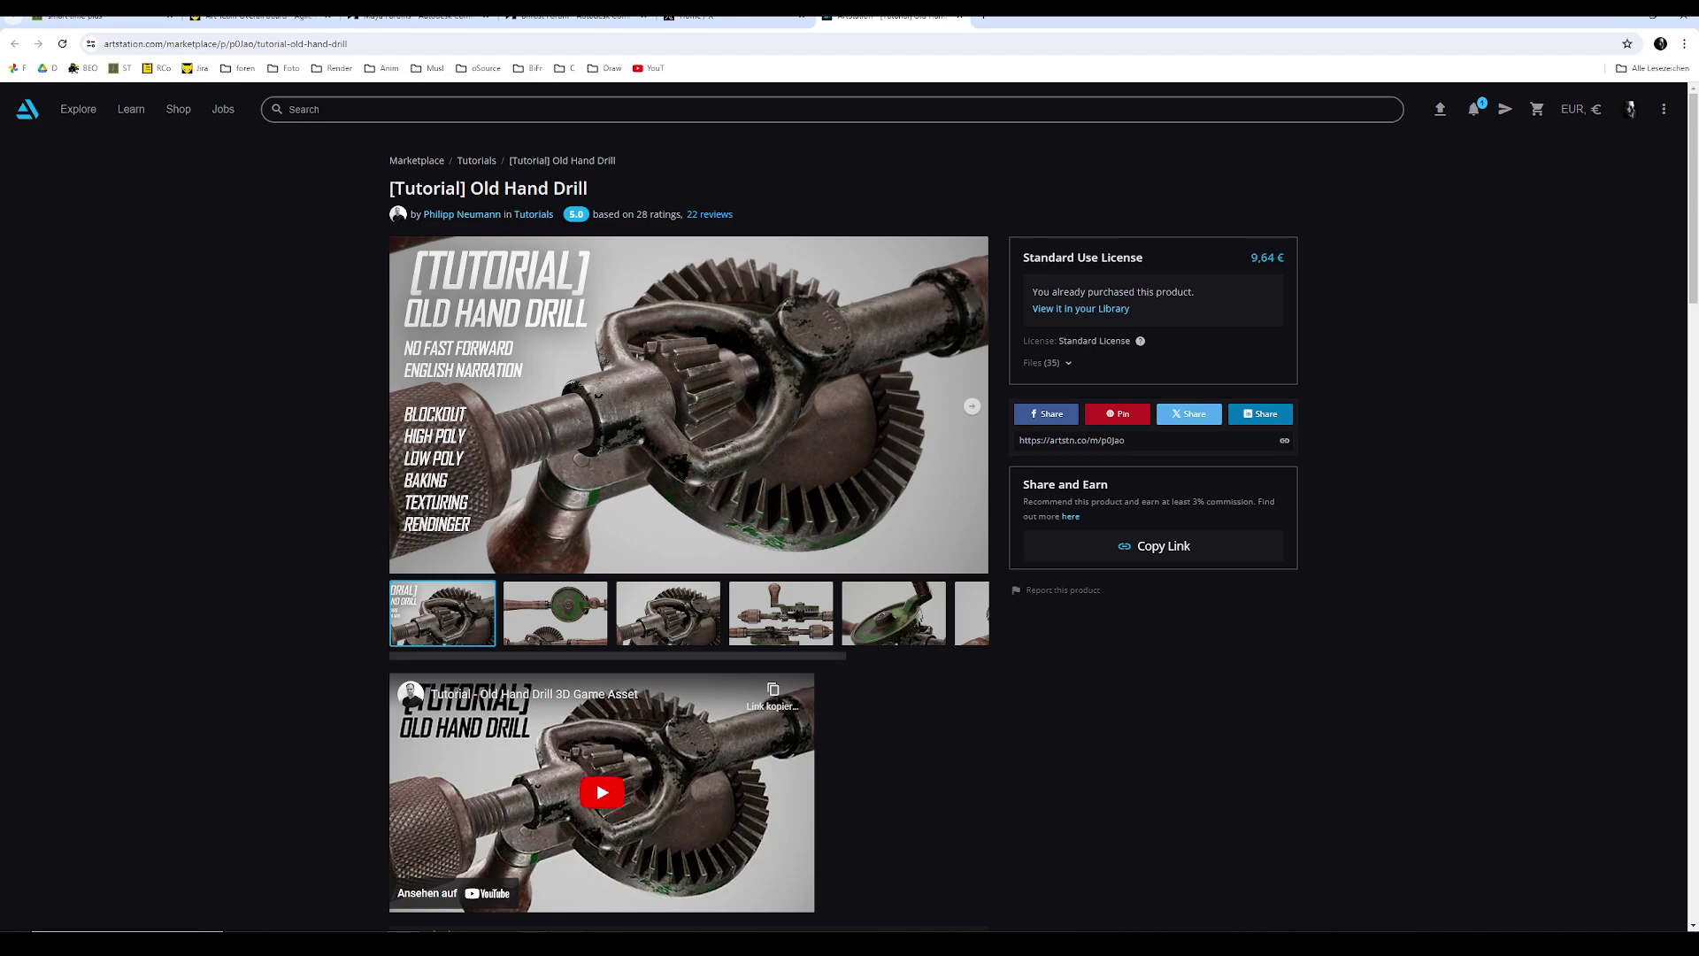
Step: Switch back to Maya, turn off the viewport's default material and view the textured hand drill up close
mouse_move(536, 940)
left_click(455, 890)
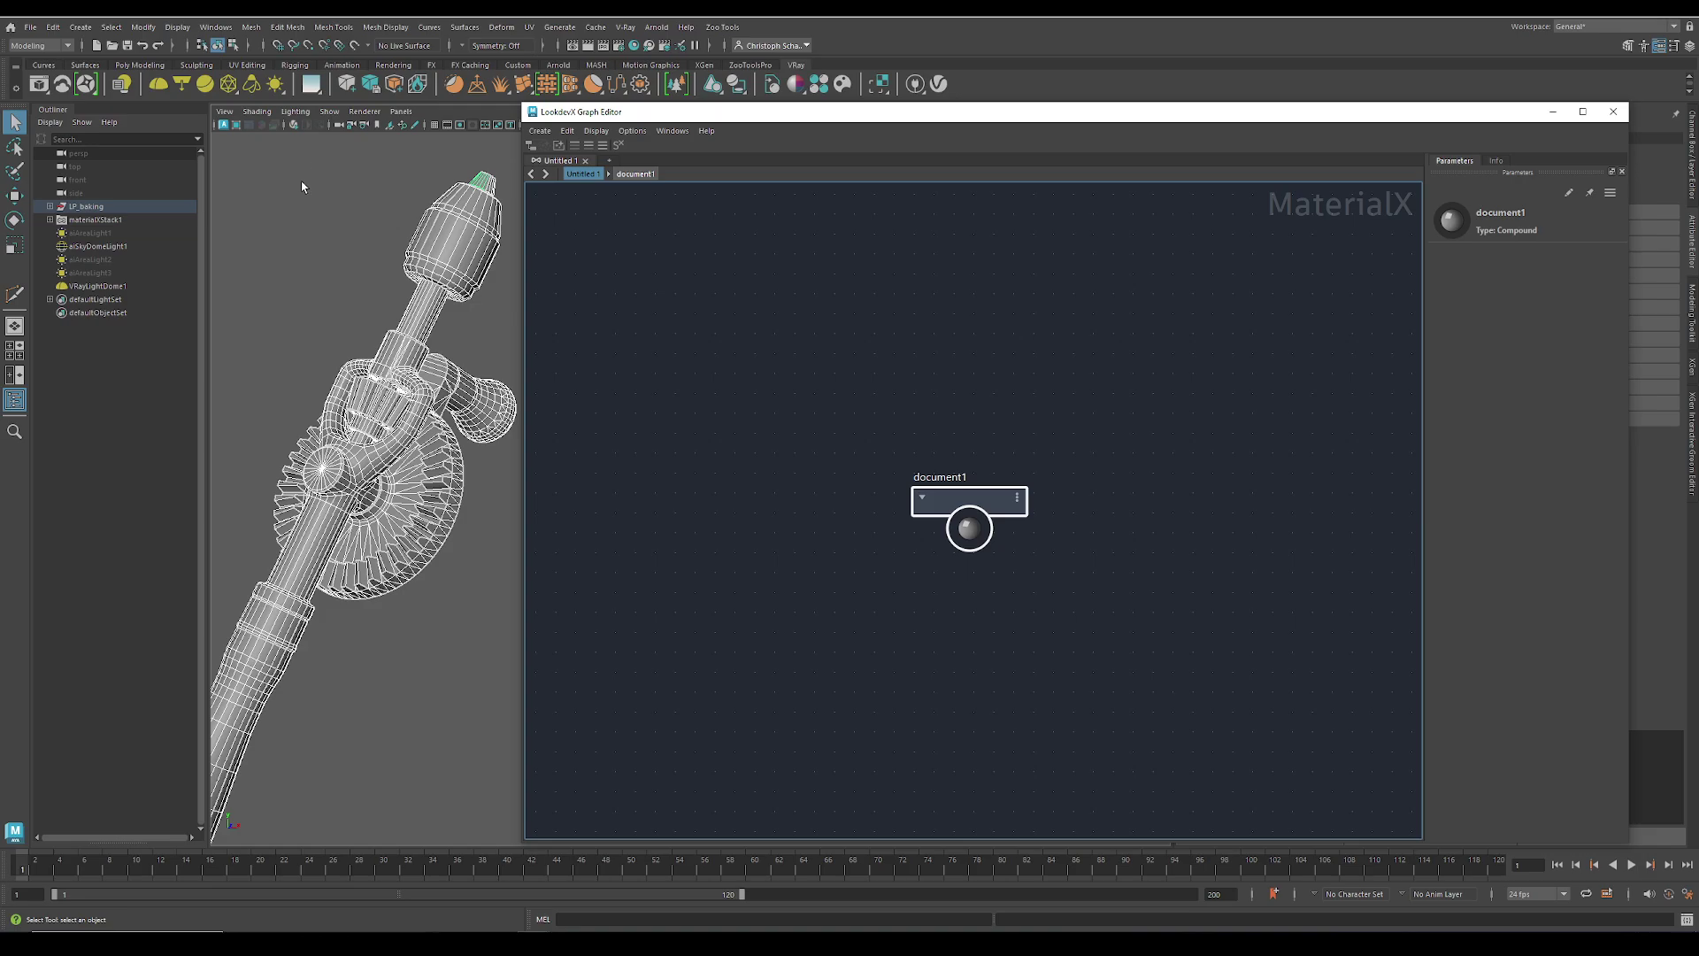
left_click(257, 112)
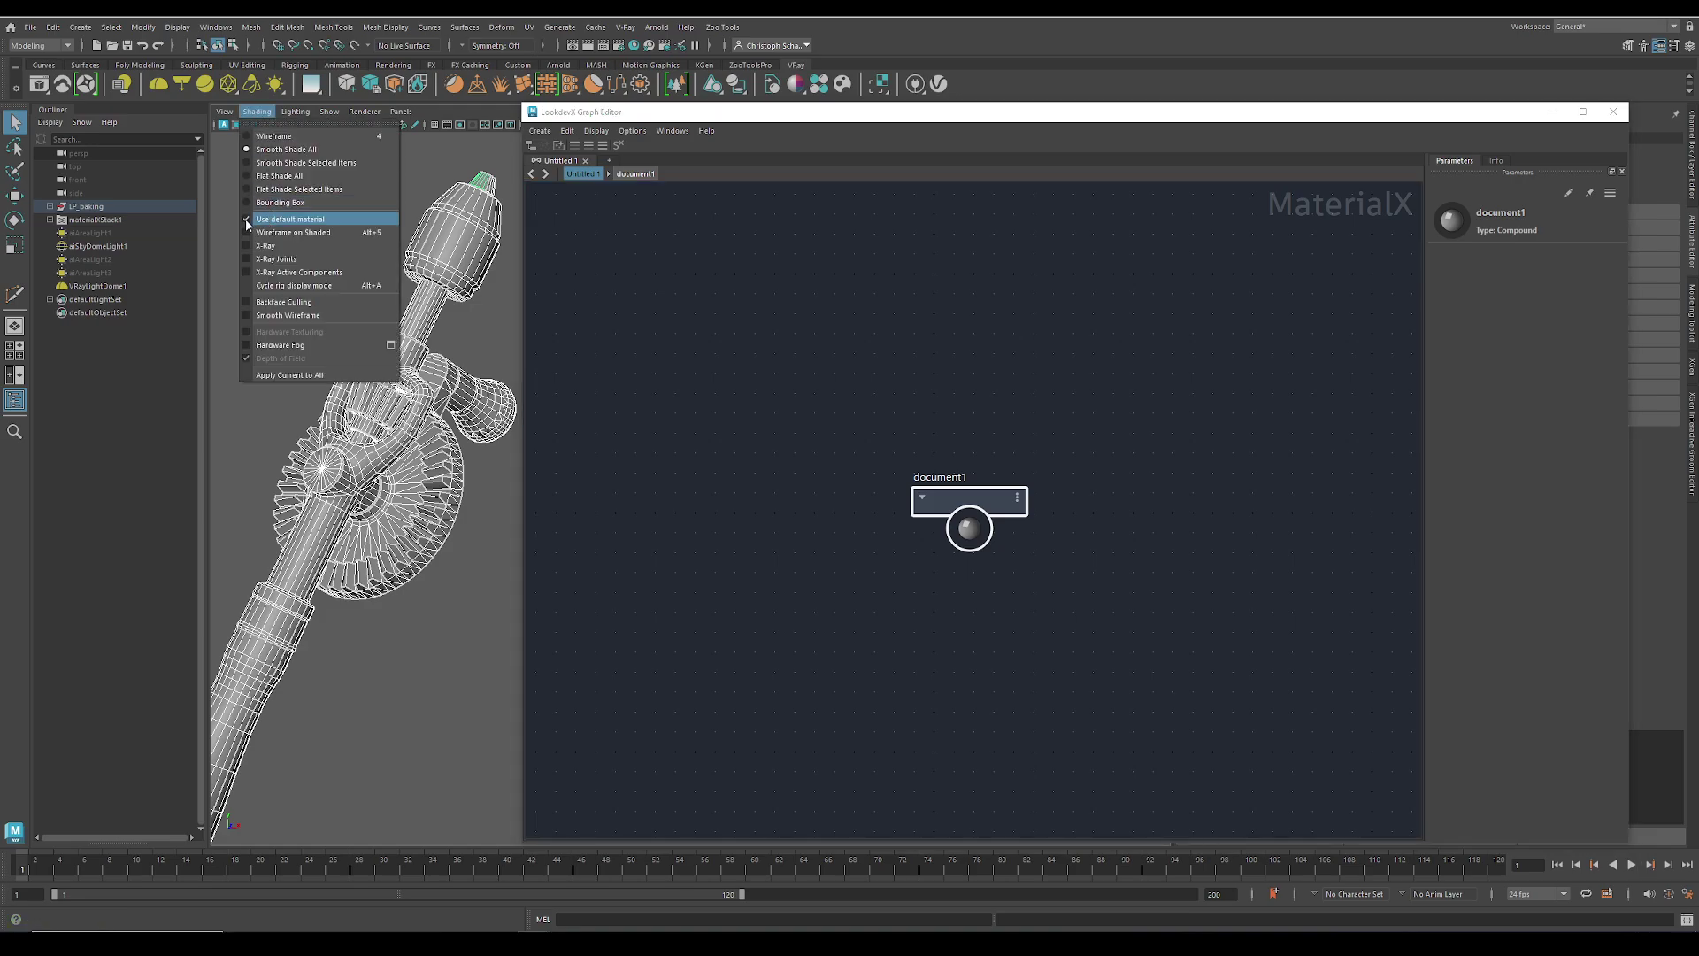
left_click(246, 219)
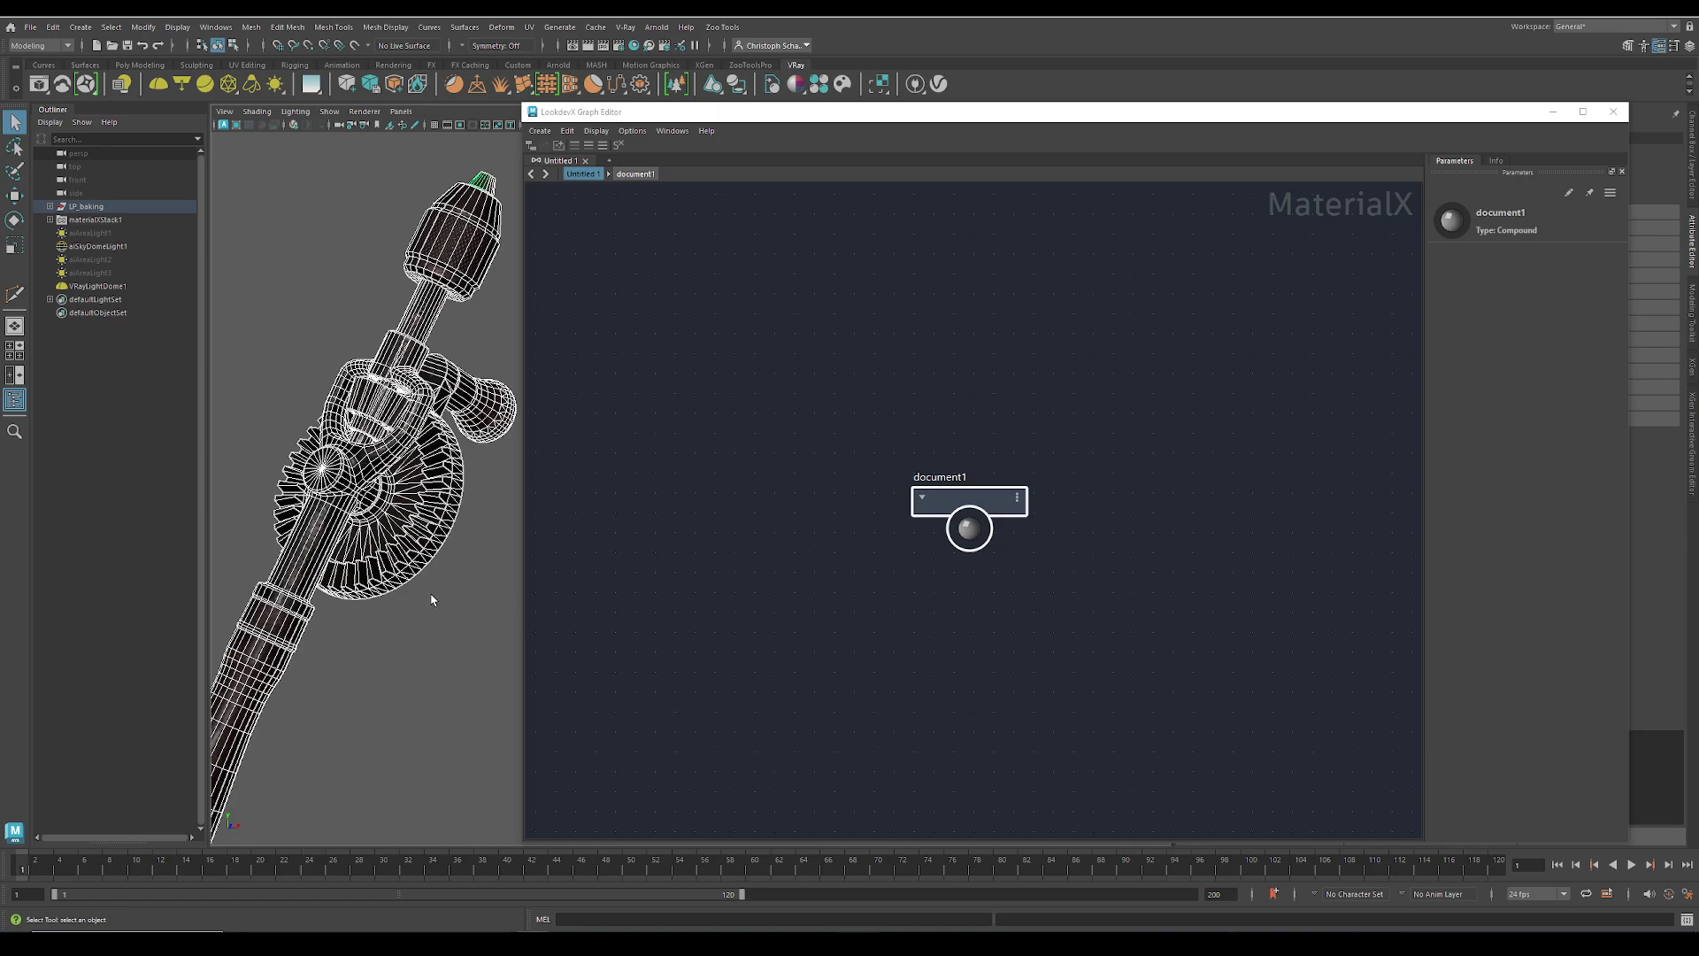
left_click_drag(375, 586, 372, 556, "alt")
middle_click_drag(372, 556, 451, 588, "alt")
scroll(330, 527, "up", 6)
left_click_drag(330, 531, 247, 542, "alt")
middle_click_drag(248, 542, 292, 495, "alt")
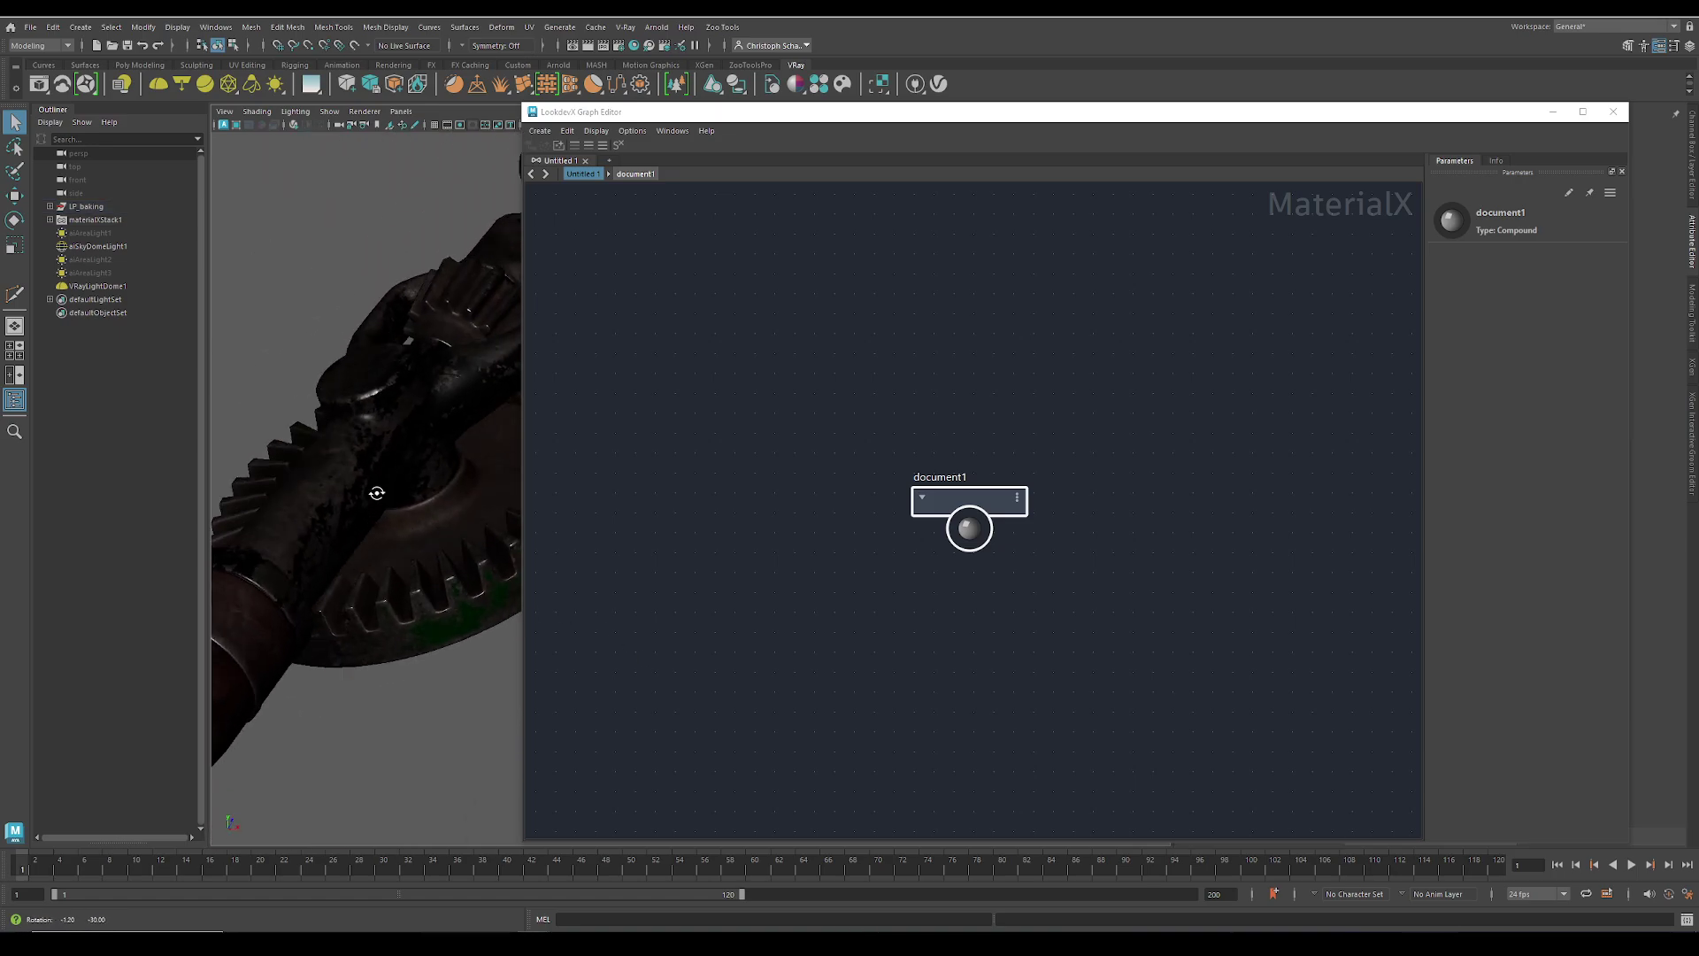
left_click_drag(377, 497, 372, 531, "alt")
Step: Open the document1 compound and move the tiledimage1, tiledimage2 and tiledimage3 nodes farther from standard_surface1
double_click(968, 533)
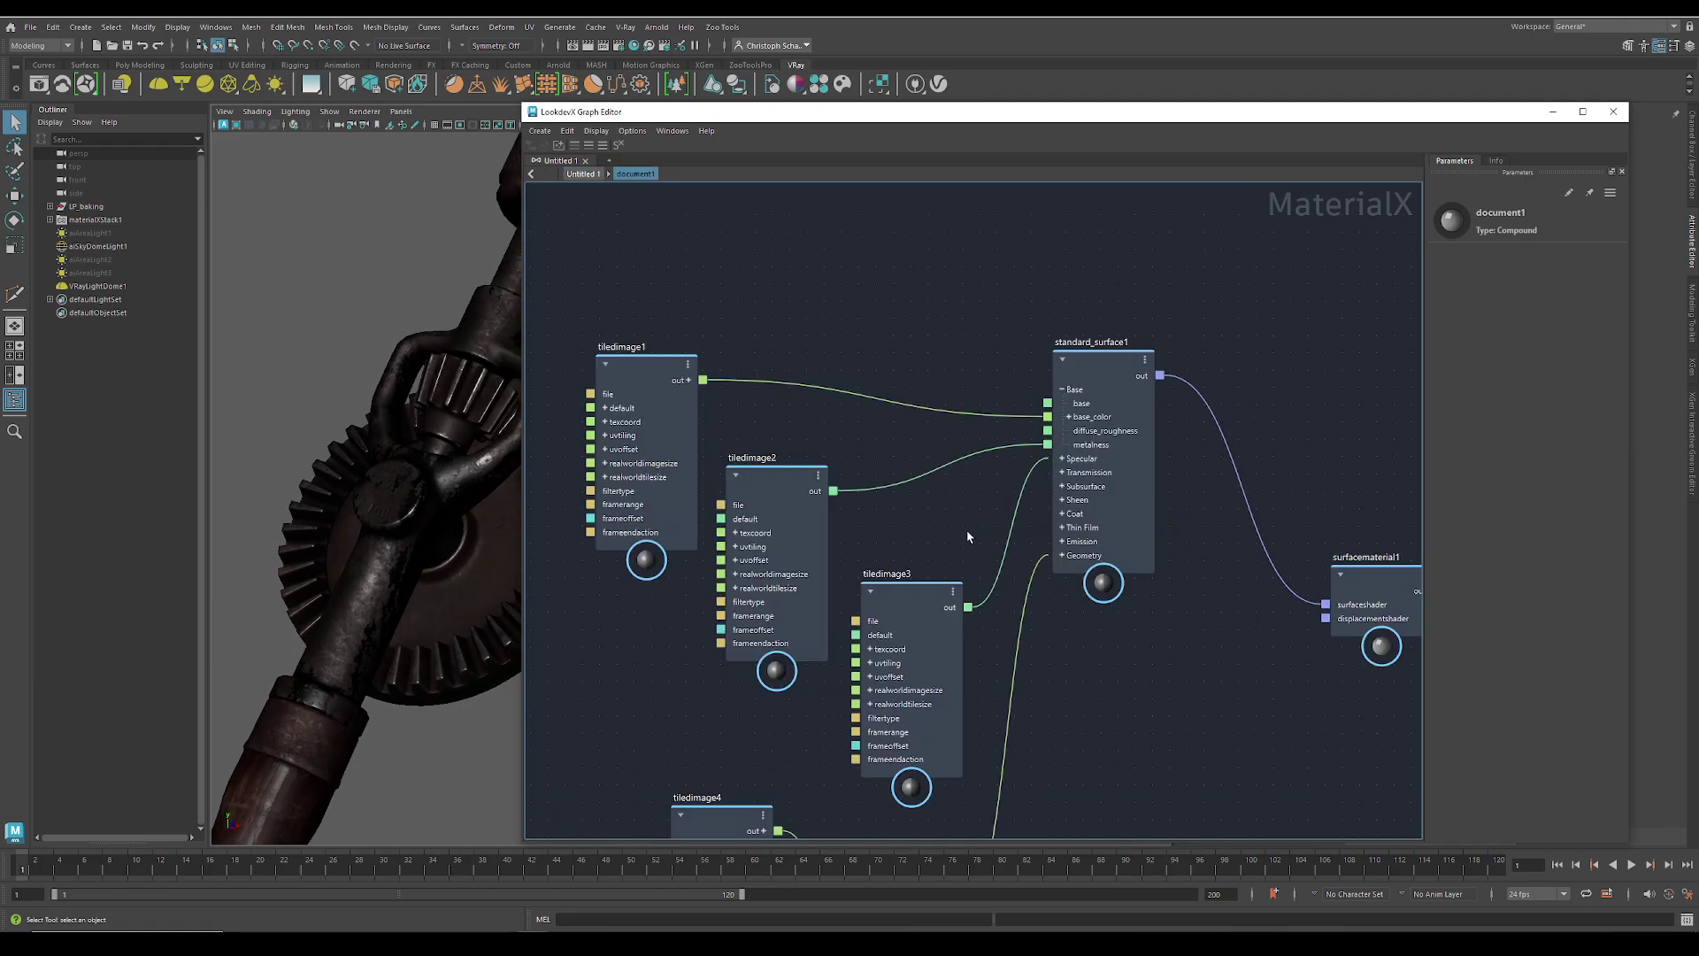
middle_click_drag(1217, 697, 1147, 589, "alt")
scroll(1201, 614, "down", 1)
left_click_drag(697, 298, 627, 262)
left_click_drag(828, 390, 774, 360)
left_click_drag(937, 485, 912, 452)
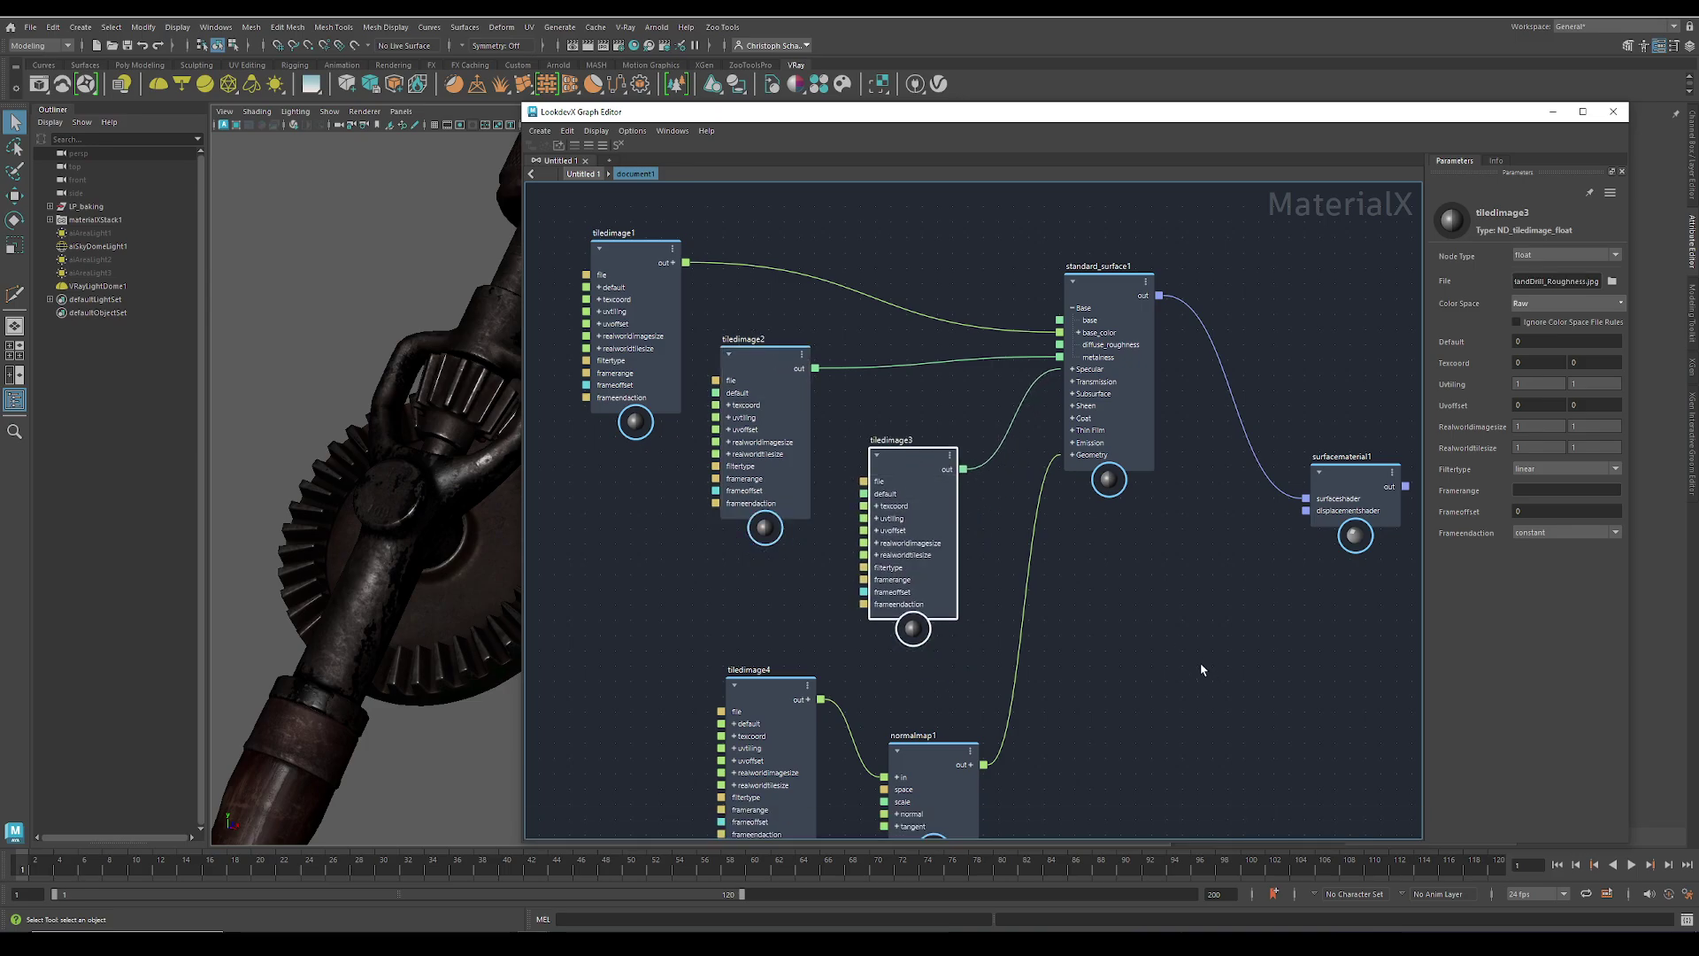
Step: Expand the Specular inputs of standard_surface1 and select the tiledimage4 node to show its parameters
middle_click_drag(1200, 662, 1175, 612)
left_click(1047, 320)
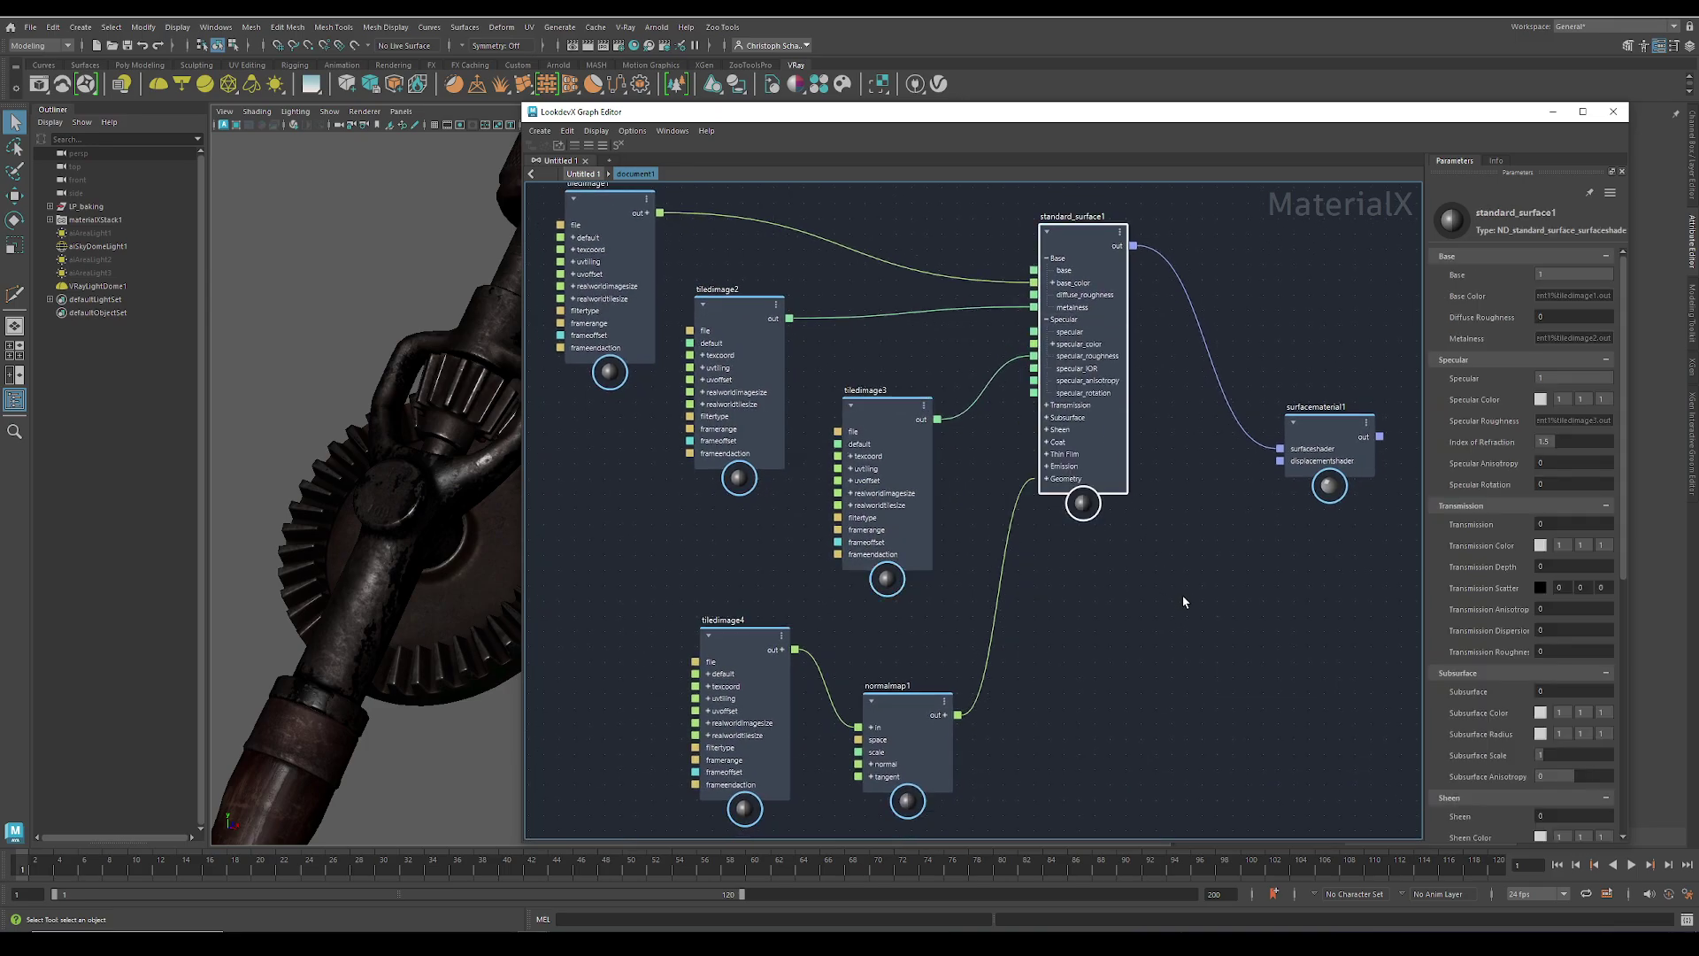
middle_click_drag(1099, 682, 1073, 548)
left_click(708, 520)
middle_click_drag(640, 349, 721, 611)
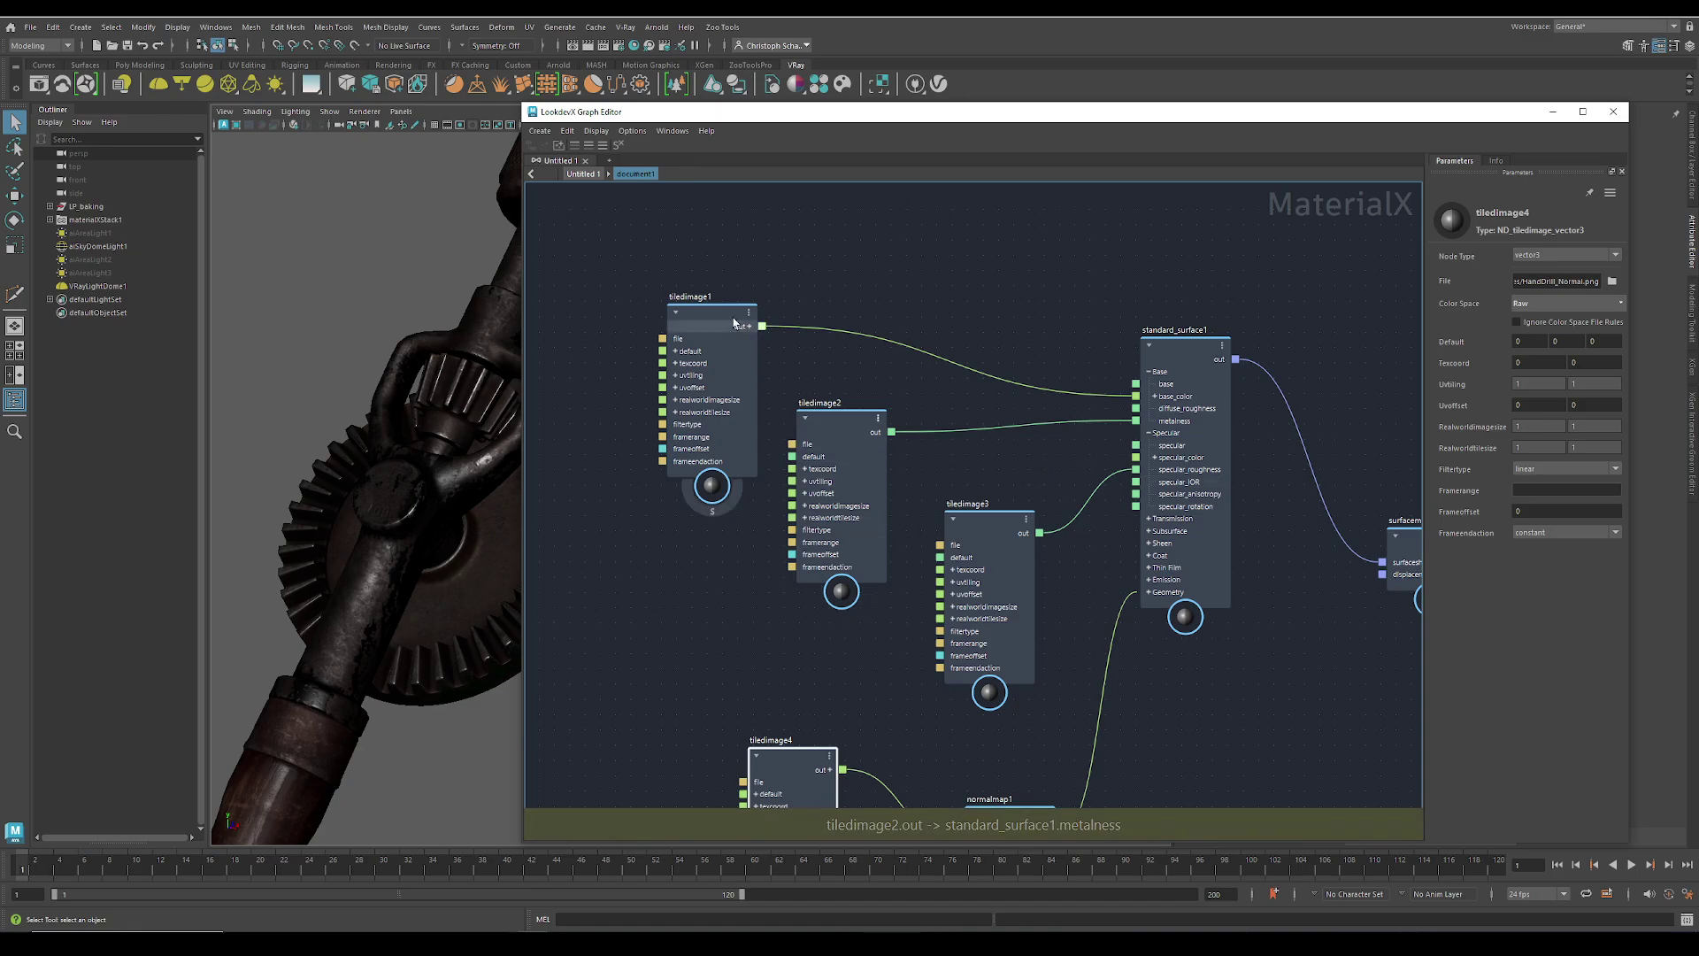
Step: Spread the tiledimage1, tiledimage2 and tiledimage3 nodes farther apart from standard_surface1 so their connections are easier to follow
left_click_drag(721, 316, 658, 256)
left_click_drag(832, 420, 716, 455)
left_click_drag(968, 517, 854, 513)
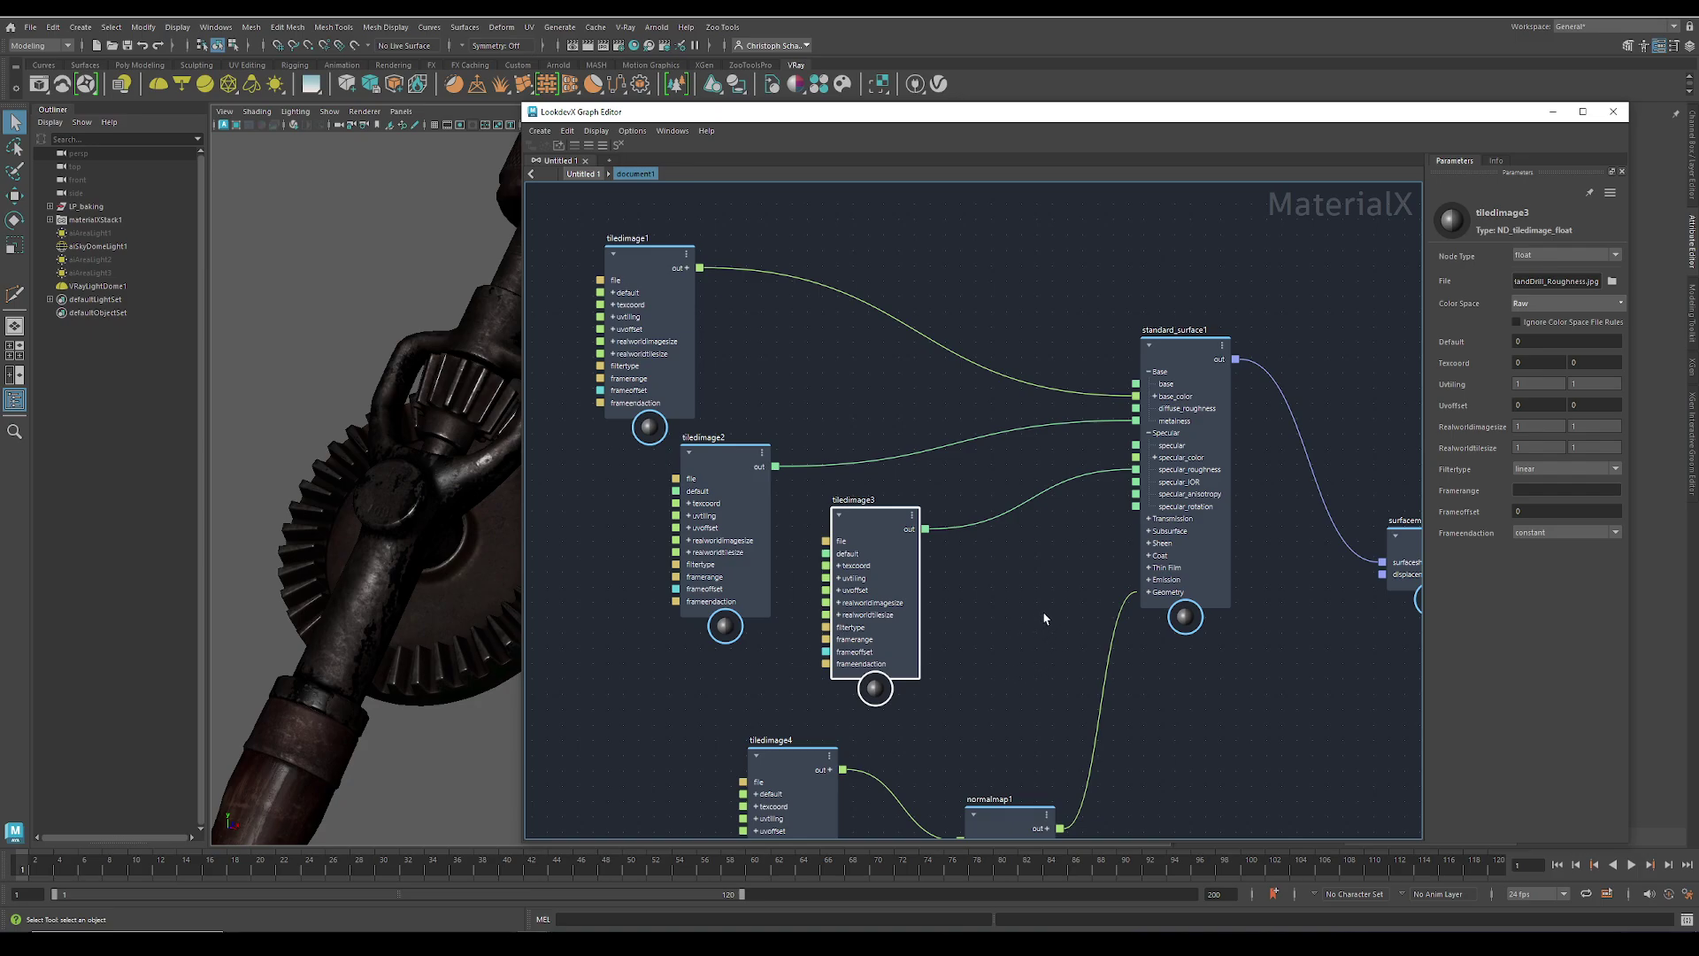
Step: Check the LookdevX version information and close it again
left_click(705, 131)
left_click(769, 160)
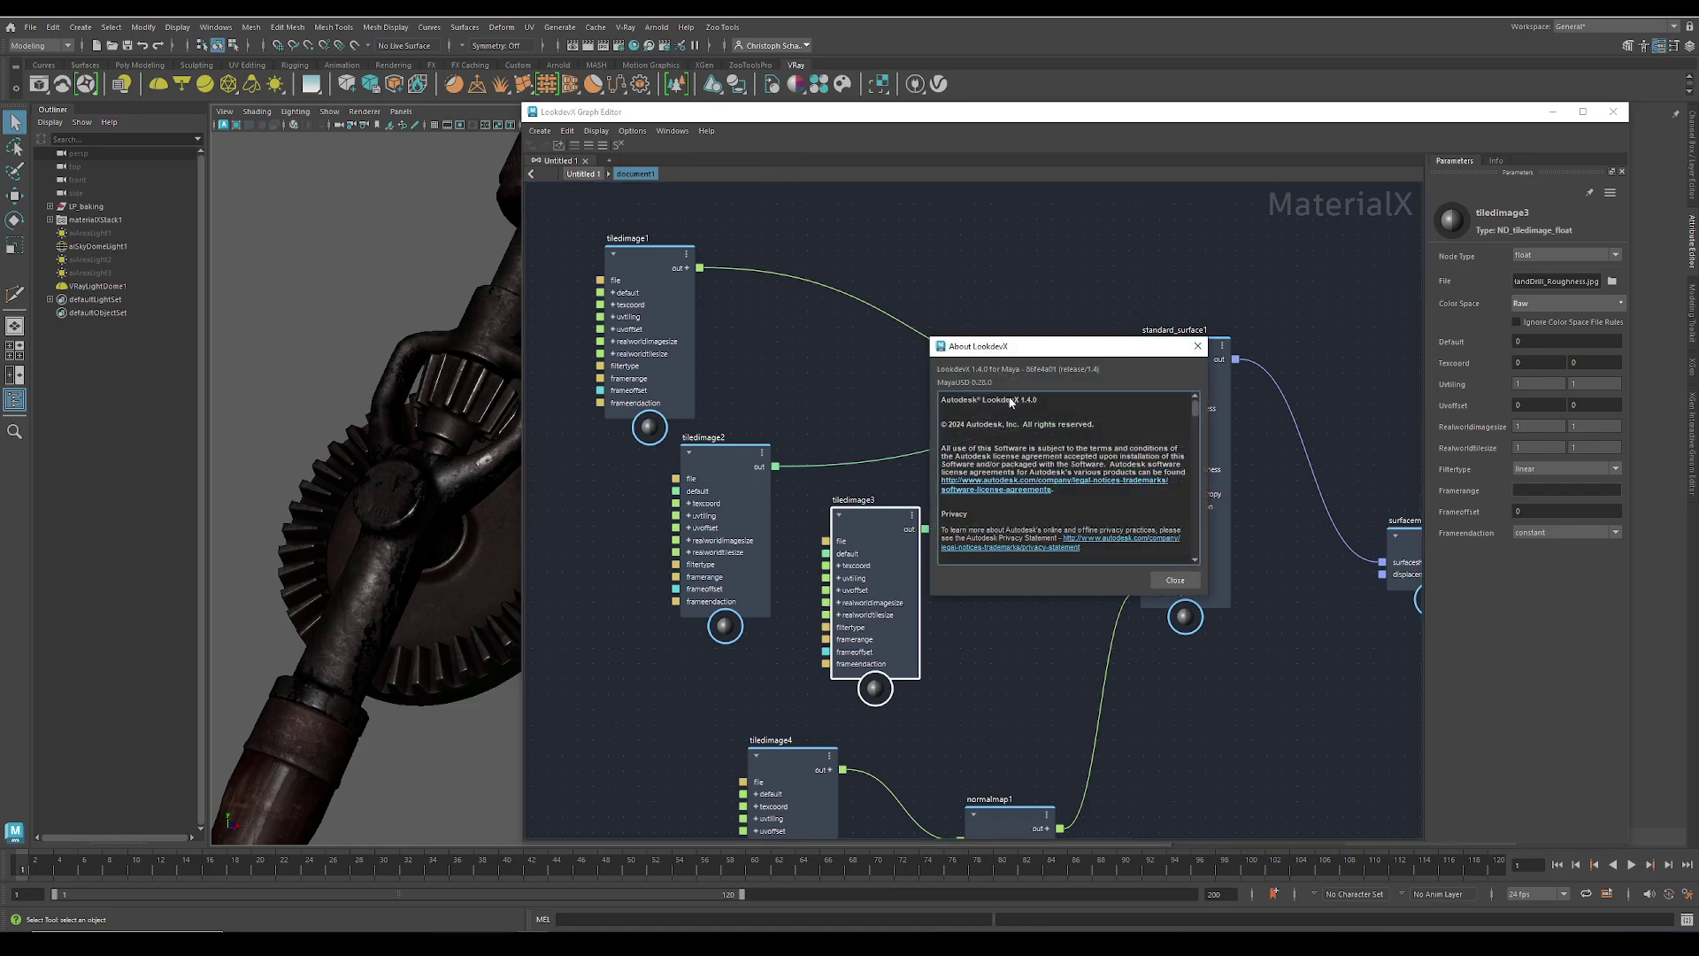
left_click(1192, 351)
Step: Examine the node type, texture file and color space of the tiledimage1 to tiledimage4 nodes
left_click_drag(646, 266, 611, 251)
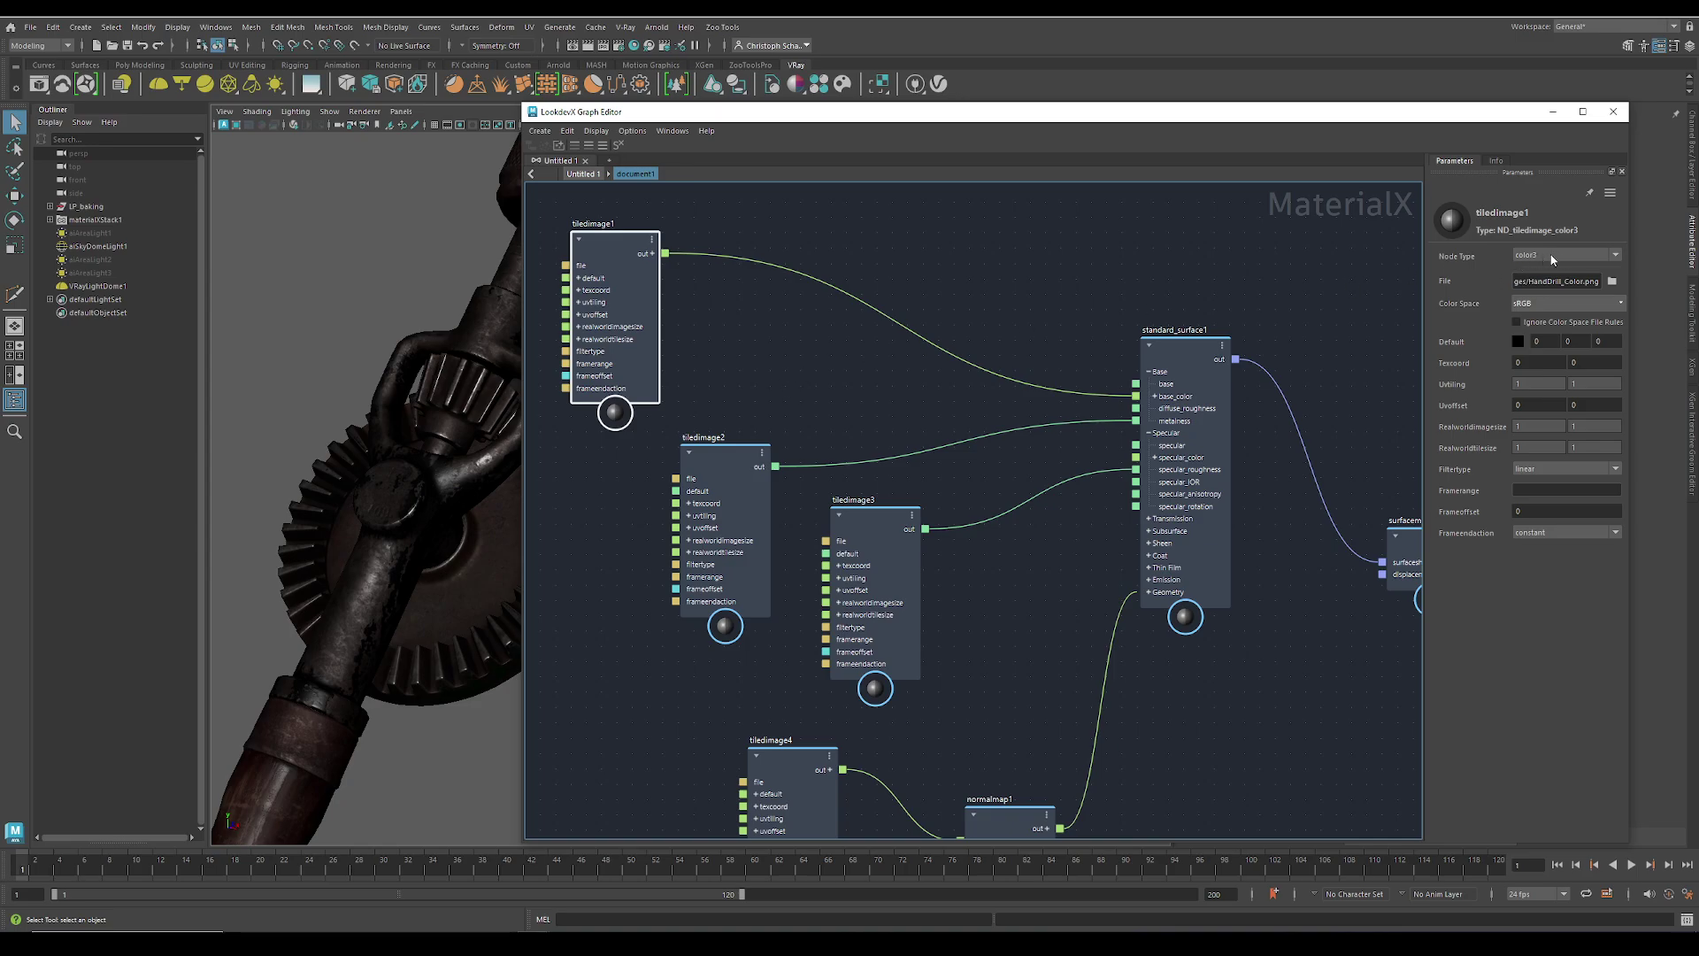
left_click_drag(751, 453, 752, 443)
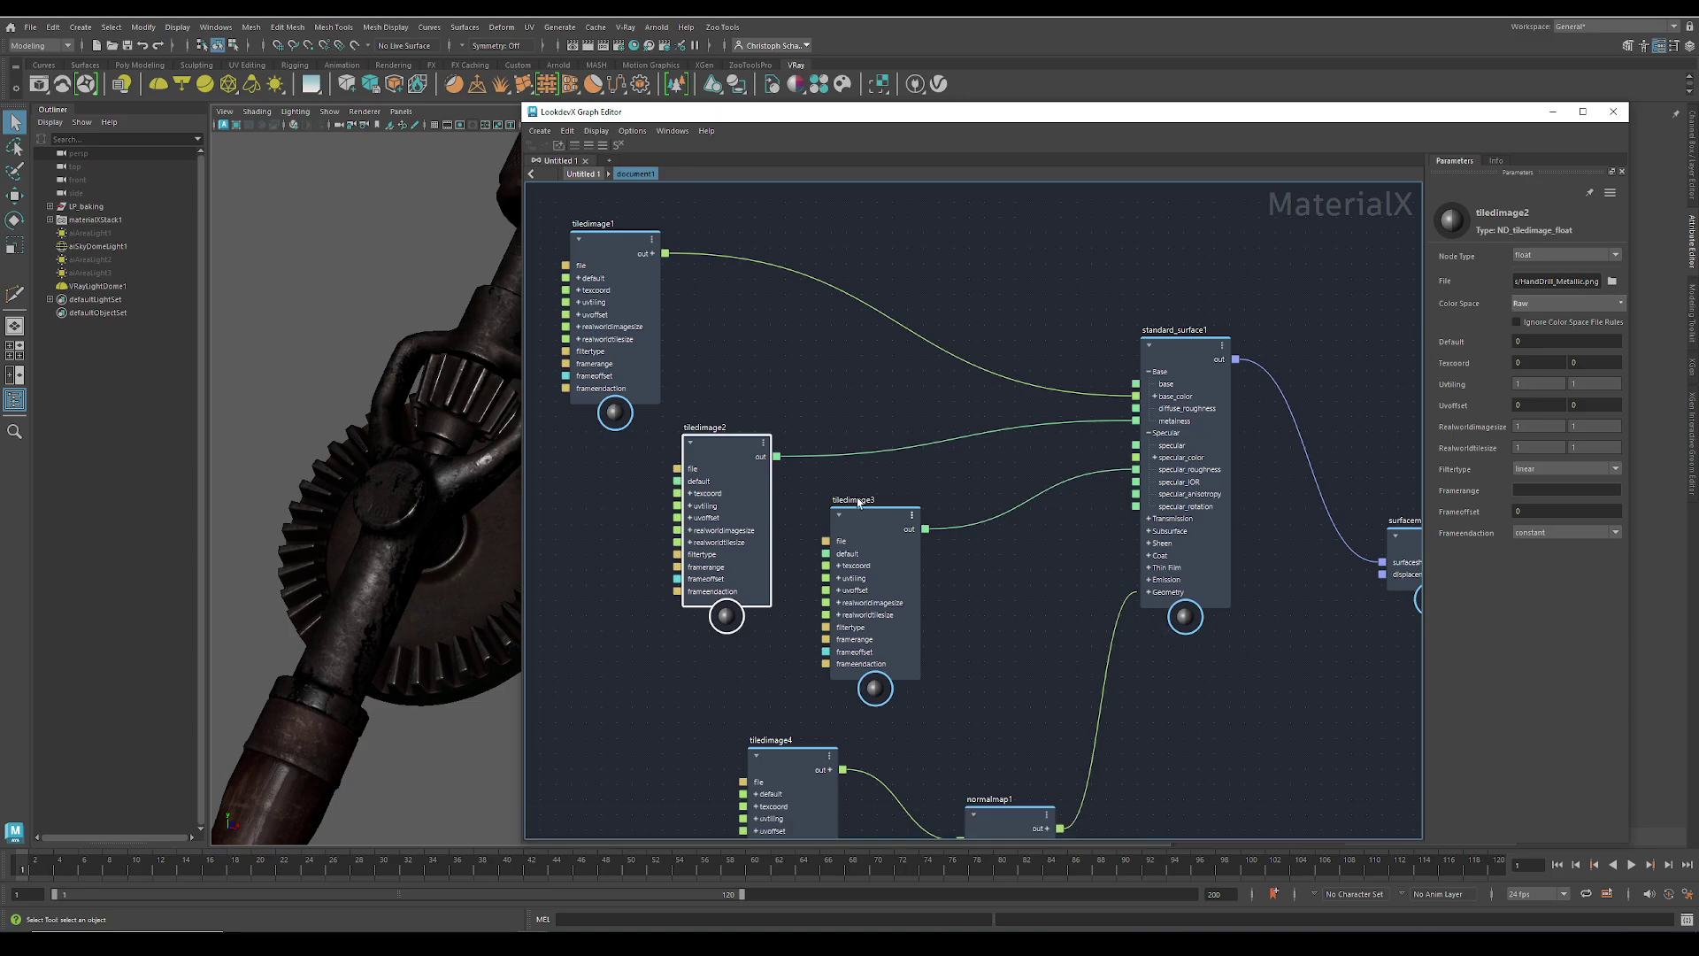
left_click_drag(876, 526, 878, 522)
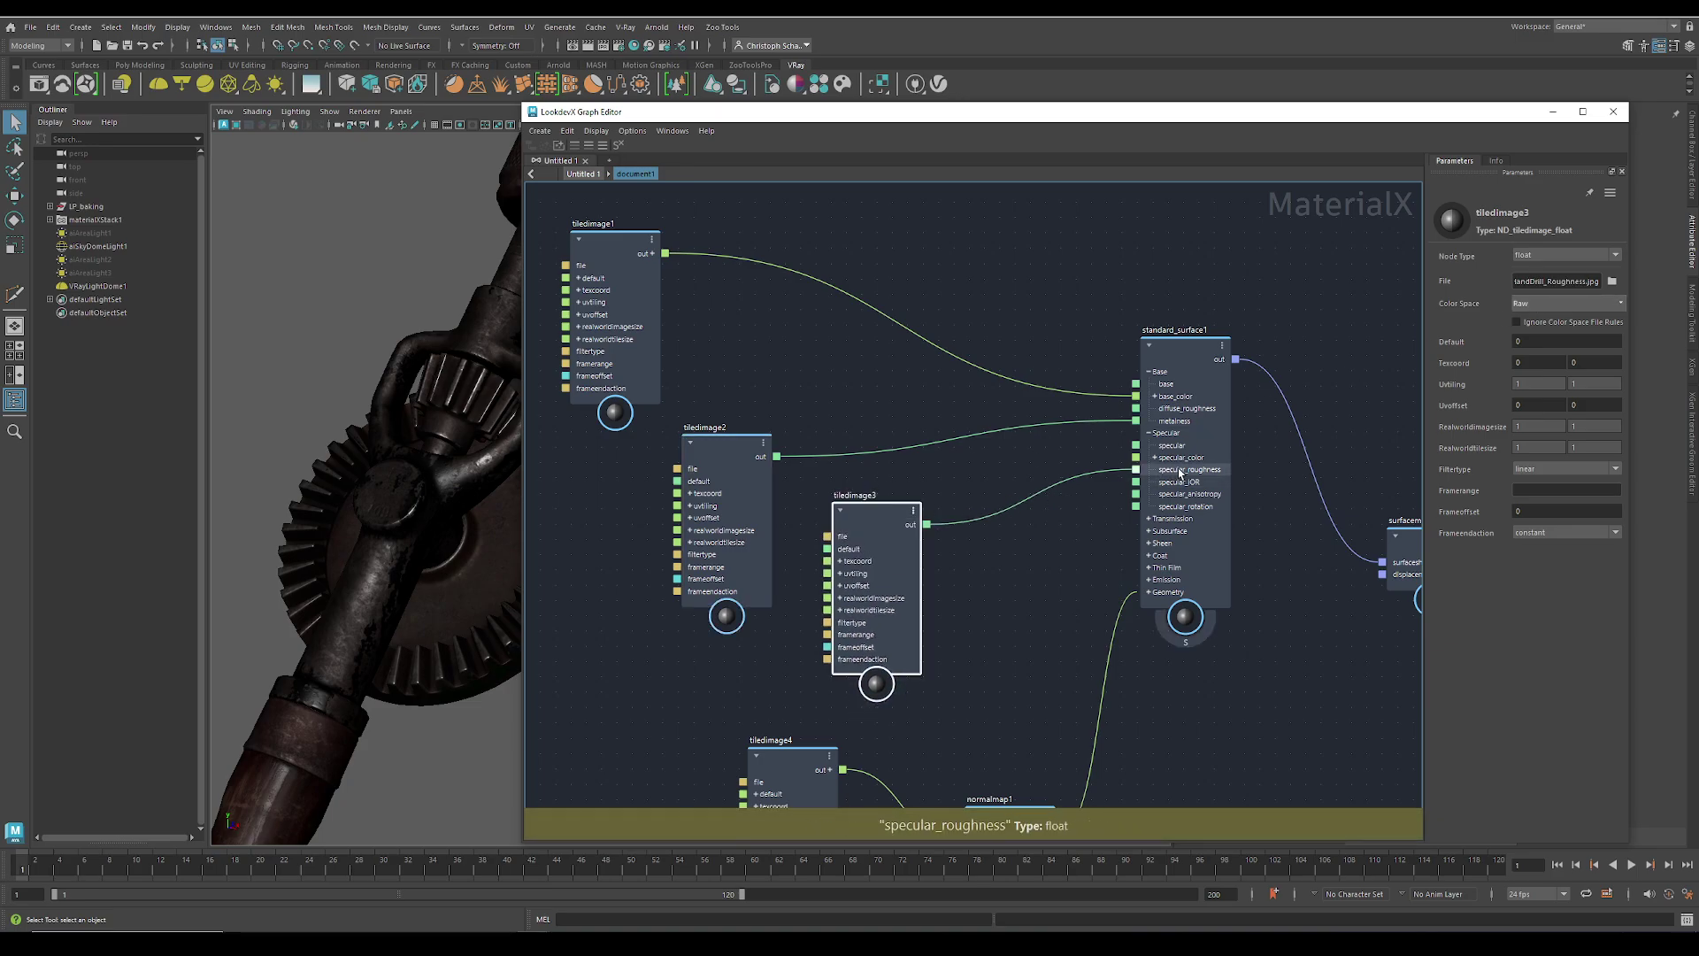
left_click_drag(615, 237, 625, 237)
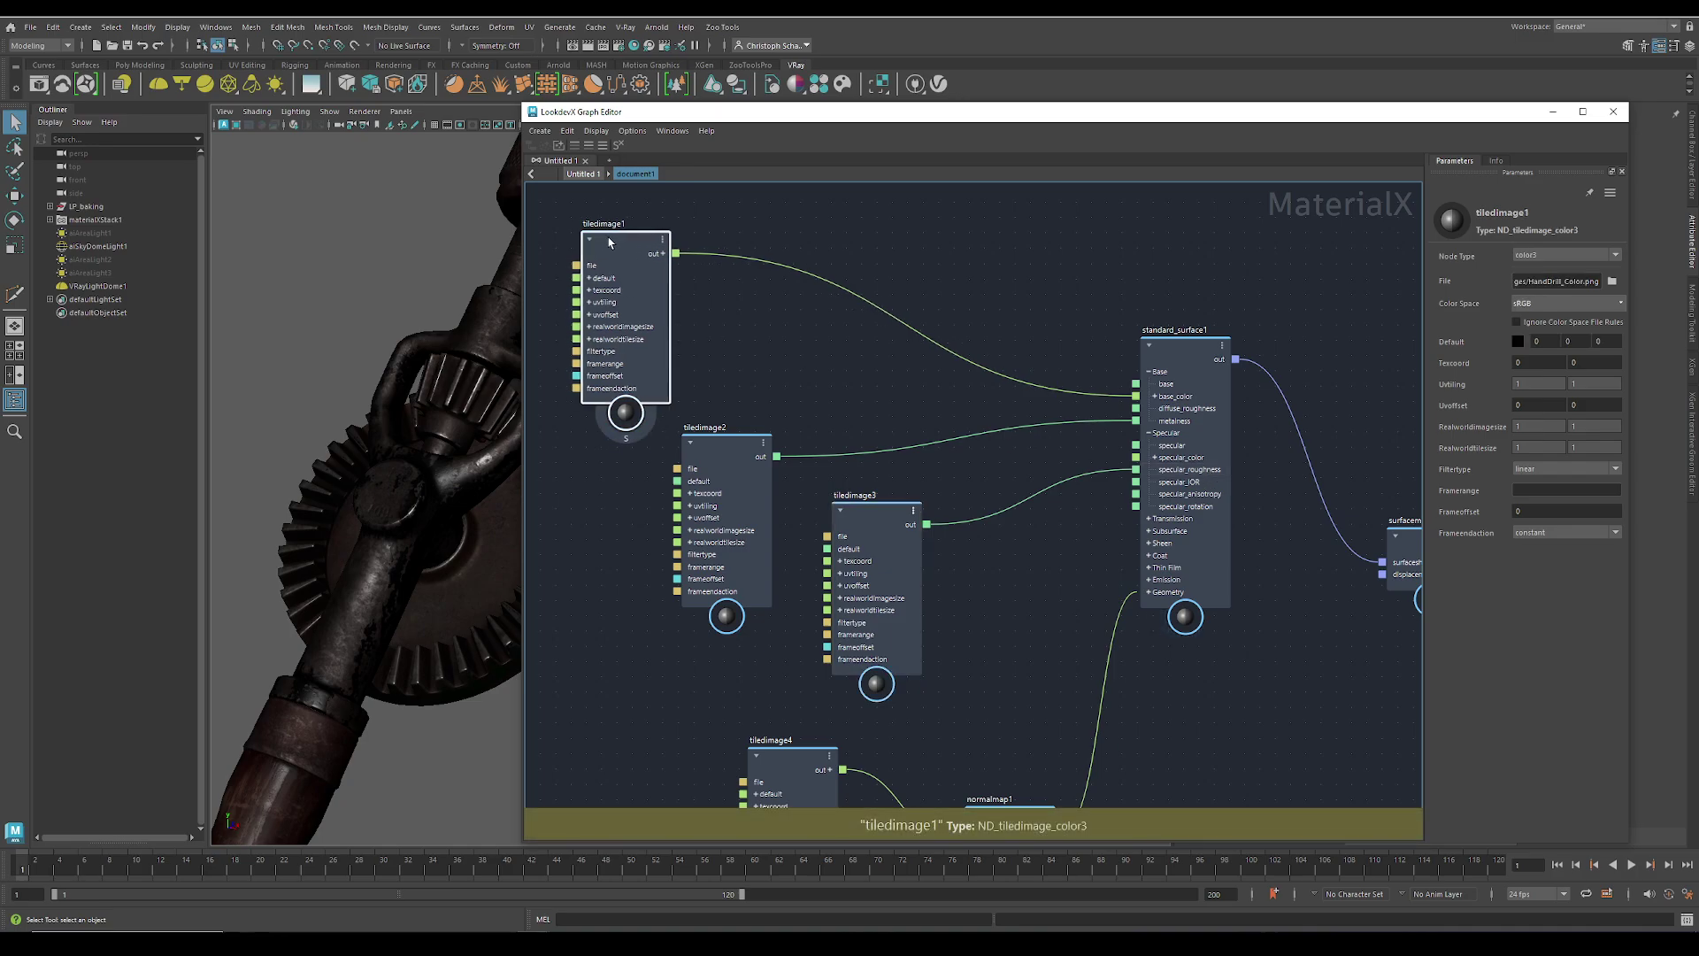
middle_click_drag(783, 776, 801, 531, "alt")
scroll(801, 531, "down", 1)
left_click_drag(806, 528, 798, 546)
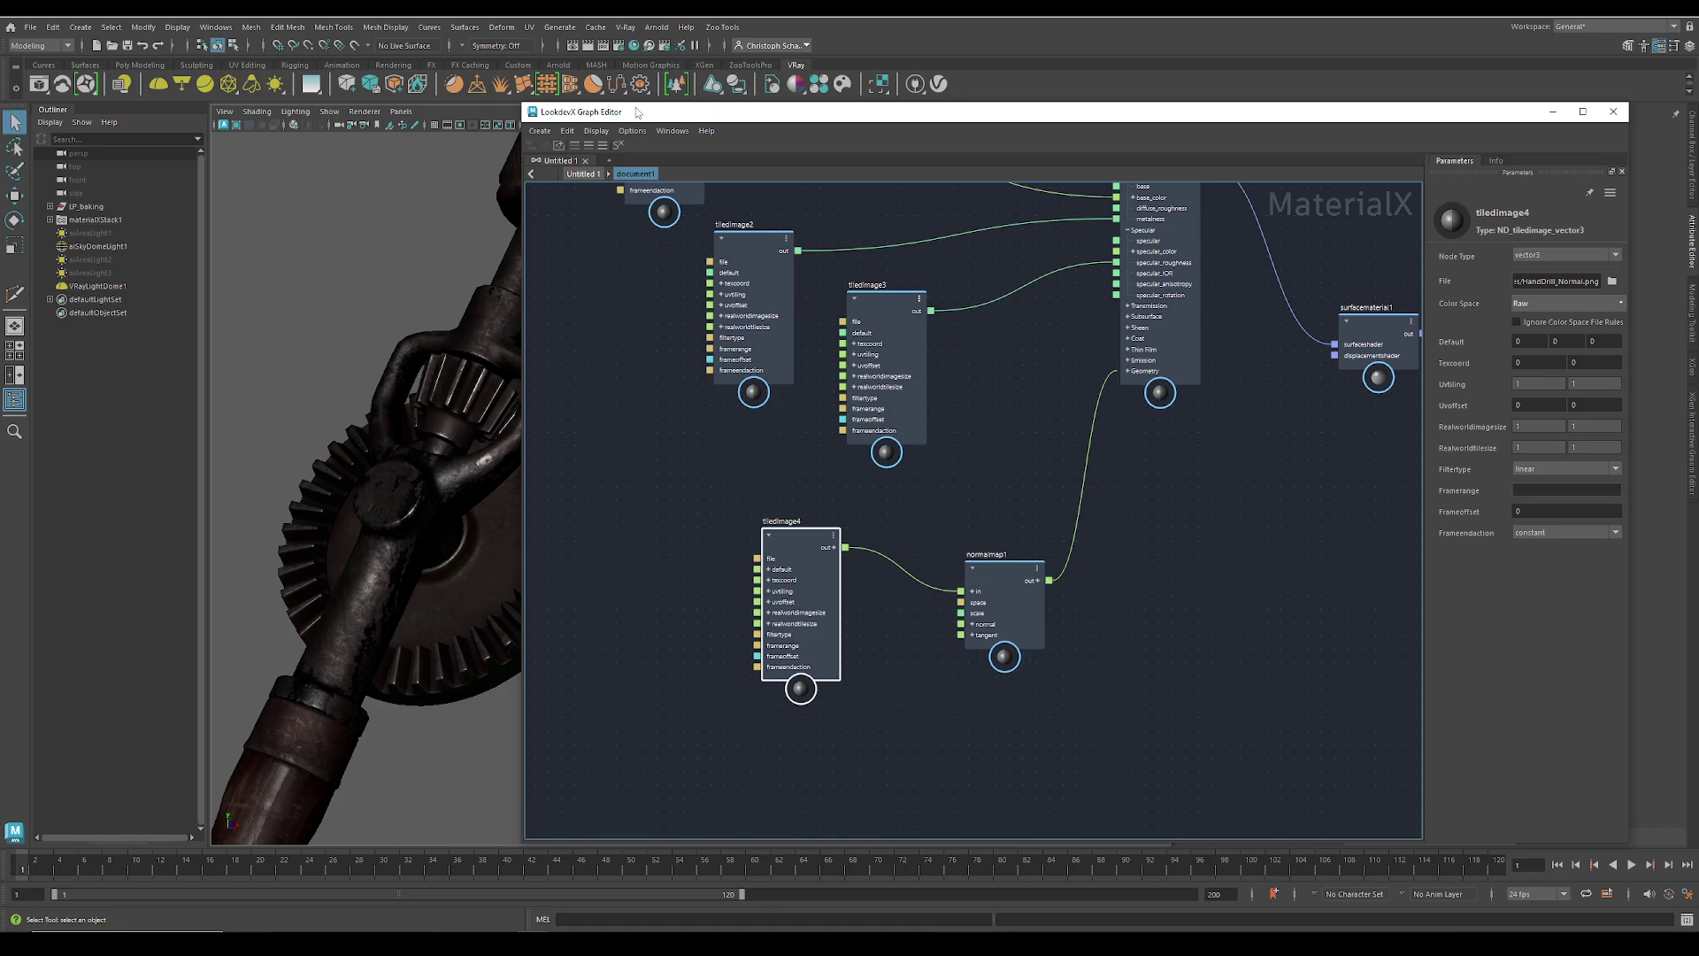
Step: Move the graph editor aside and preview the drill with a V-Ray render in the viewport
left_click_drag(637, 112, 802, 158)
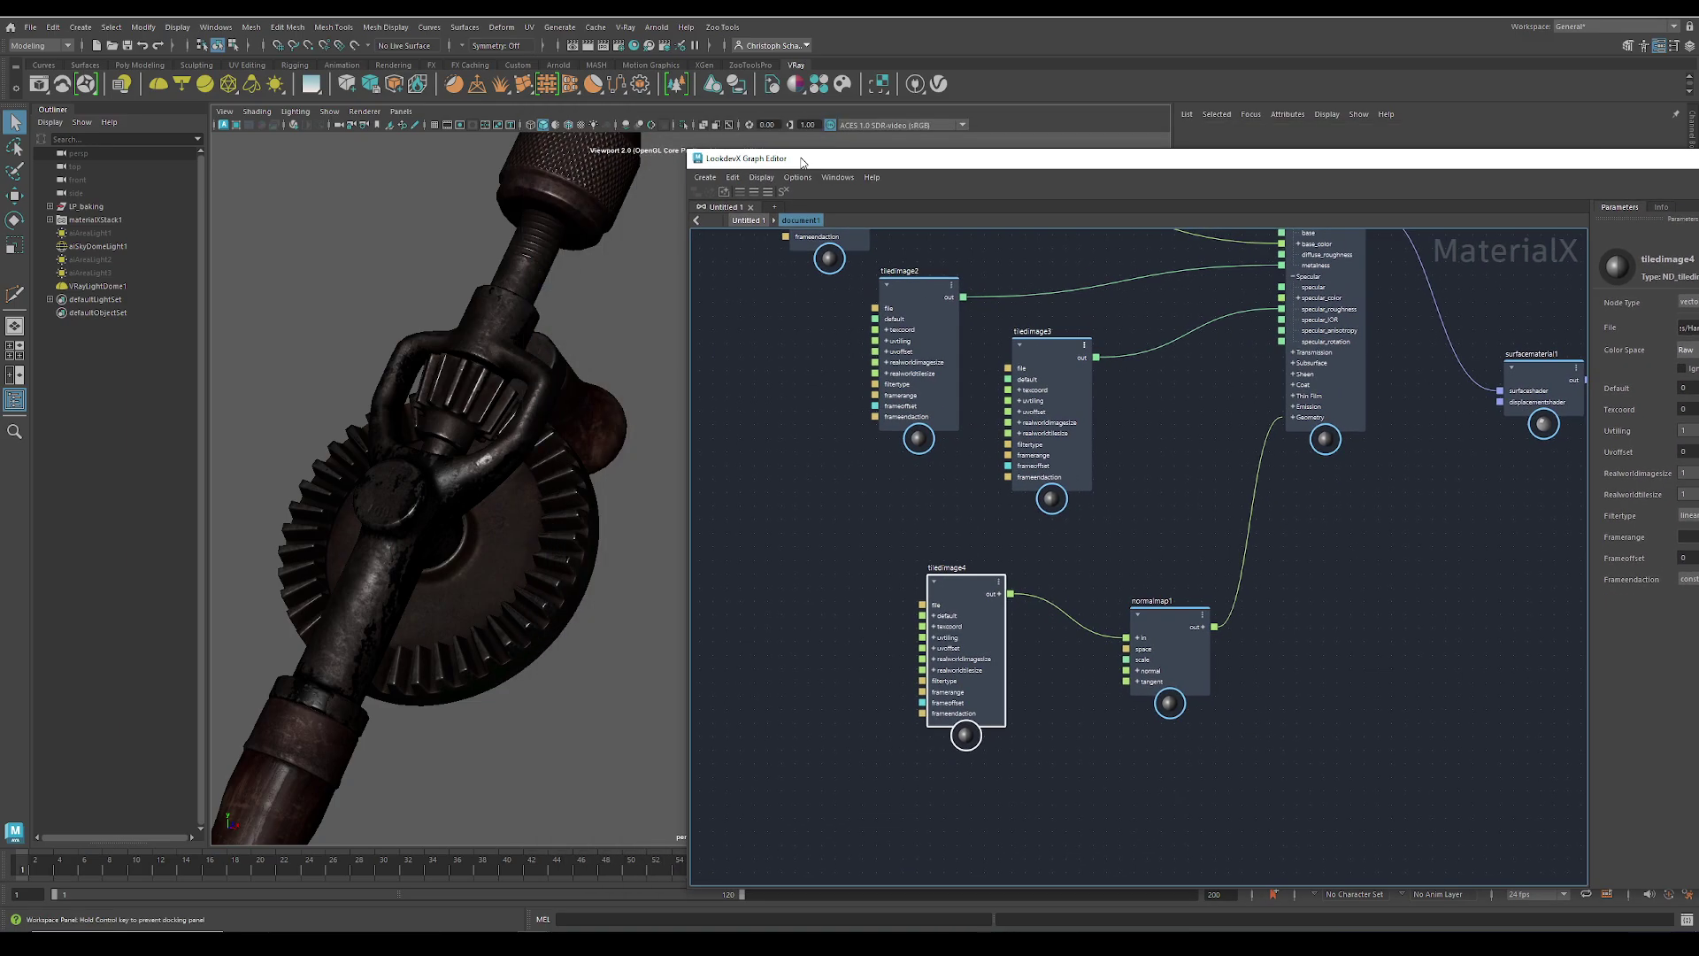
left_click(293, 126)
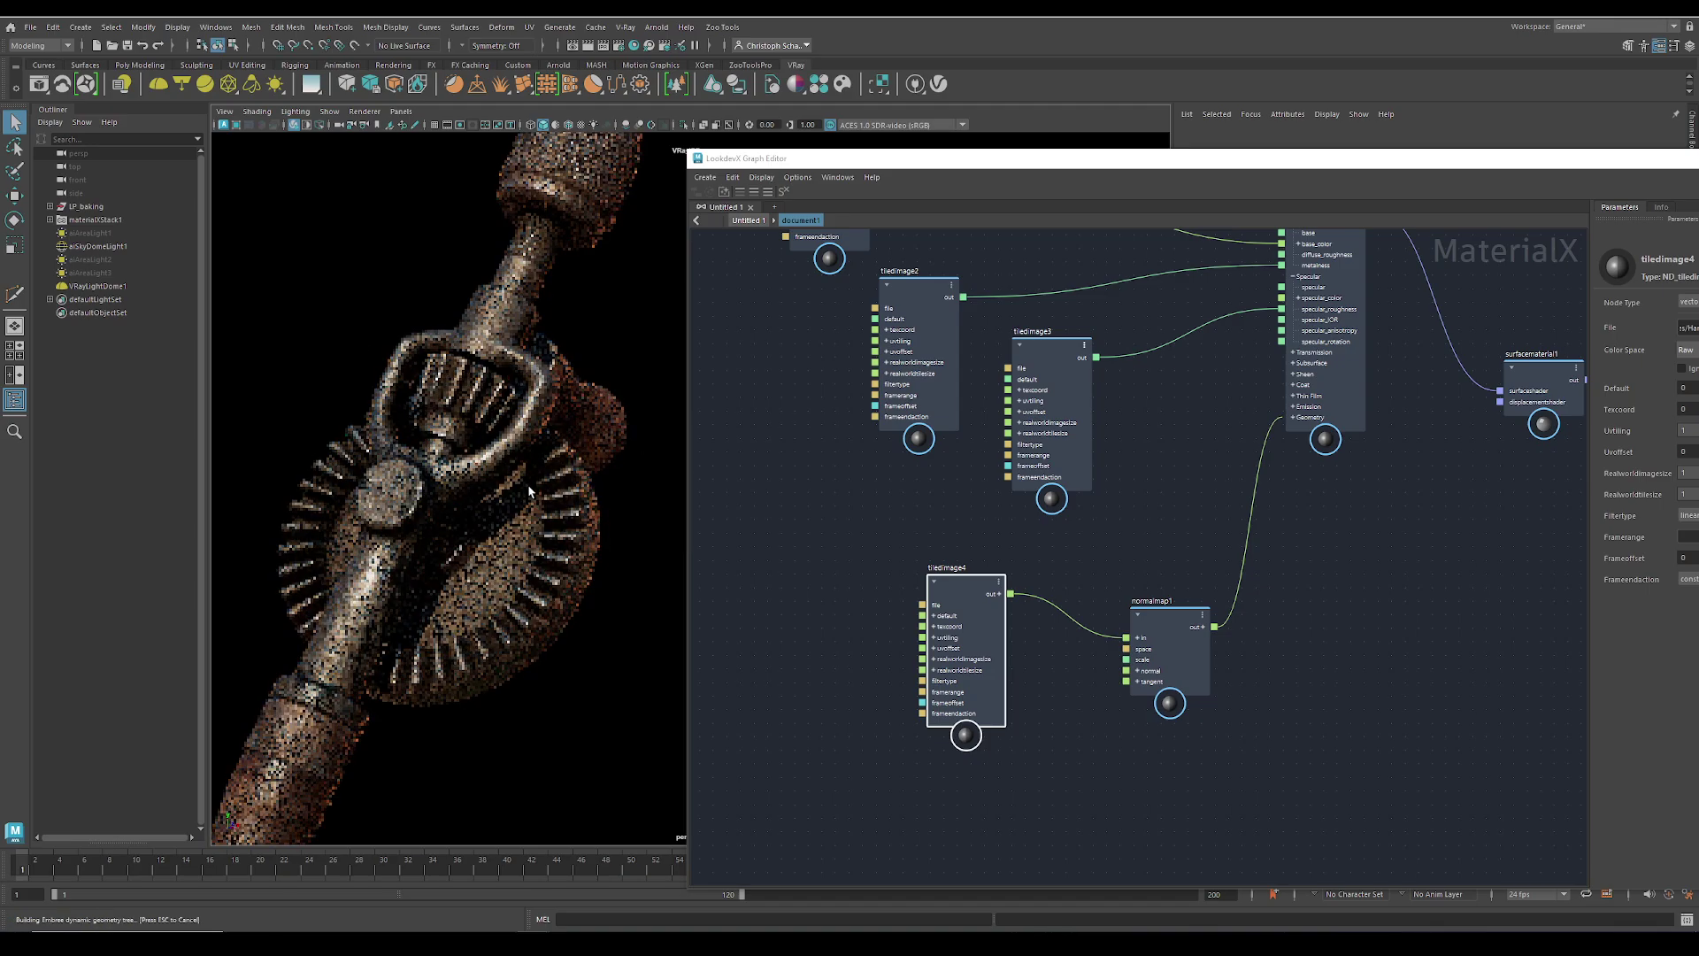
left_click_drag(543, 482, 460, 460, "alt")
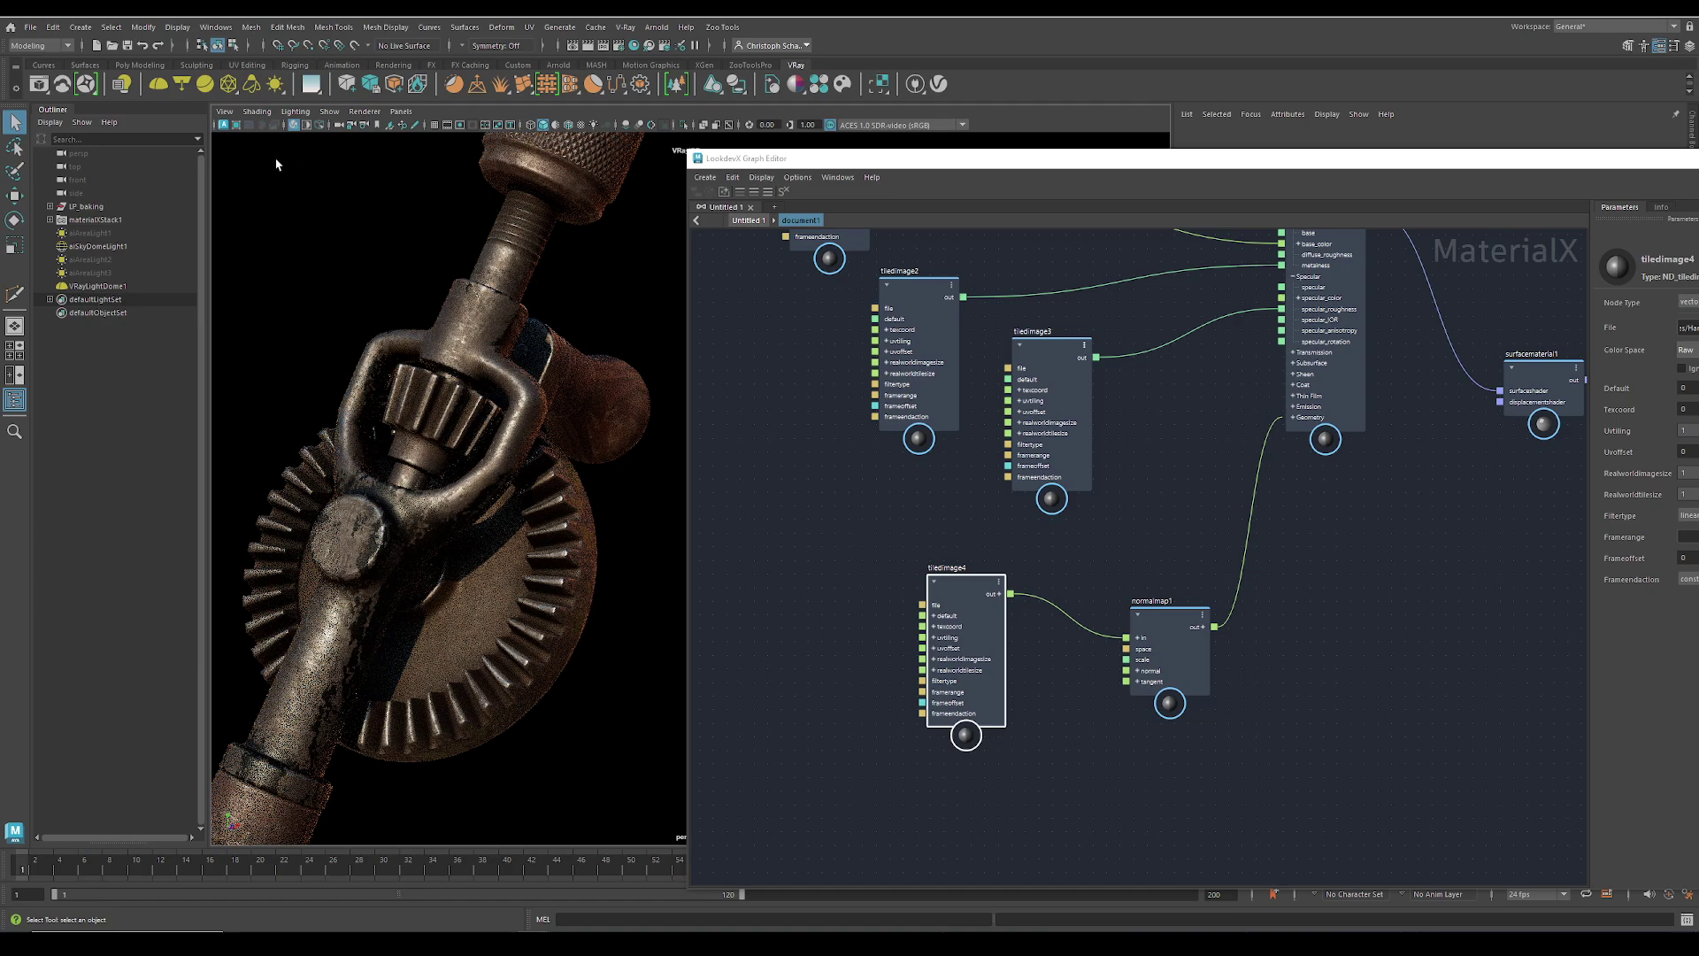
Step: Stop the V-Ray viewport render and render the drill in the viewport with Arnold instead
left_click(294, 131)
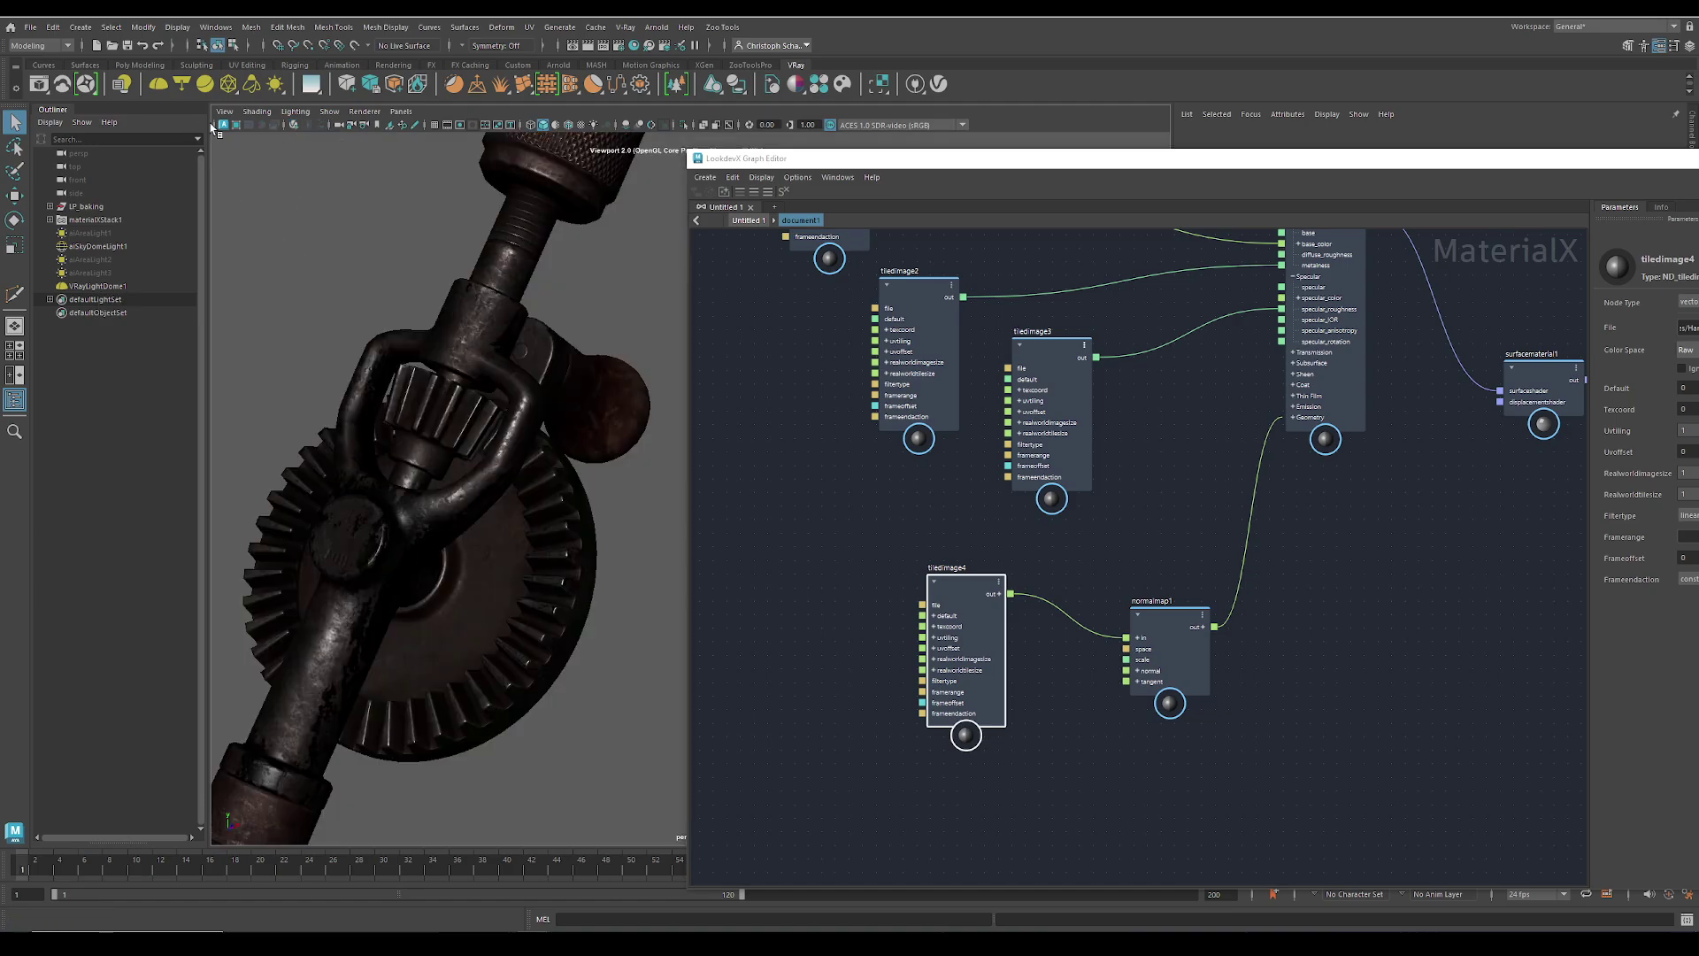
left_click(223, 126)
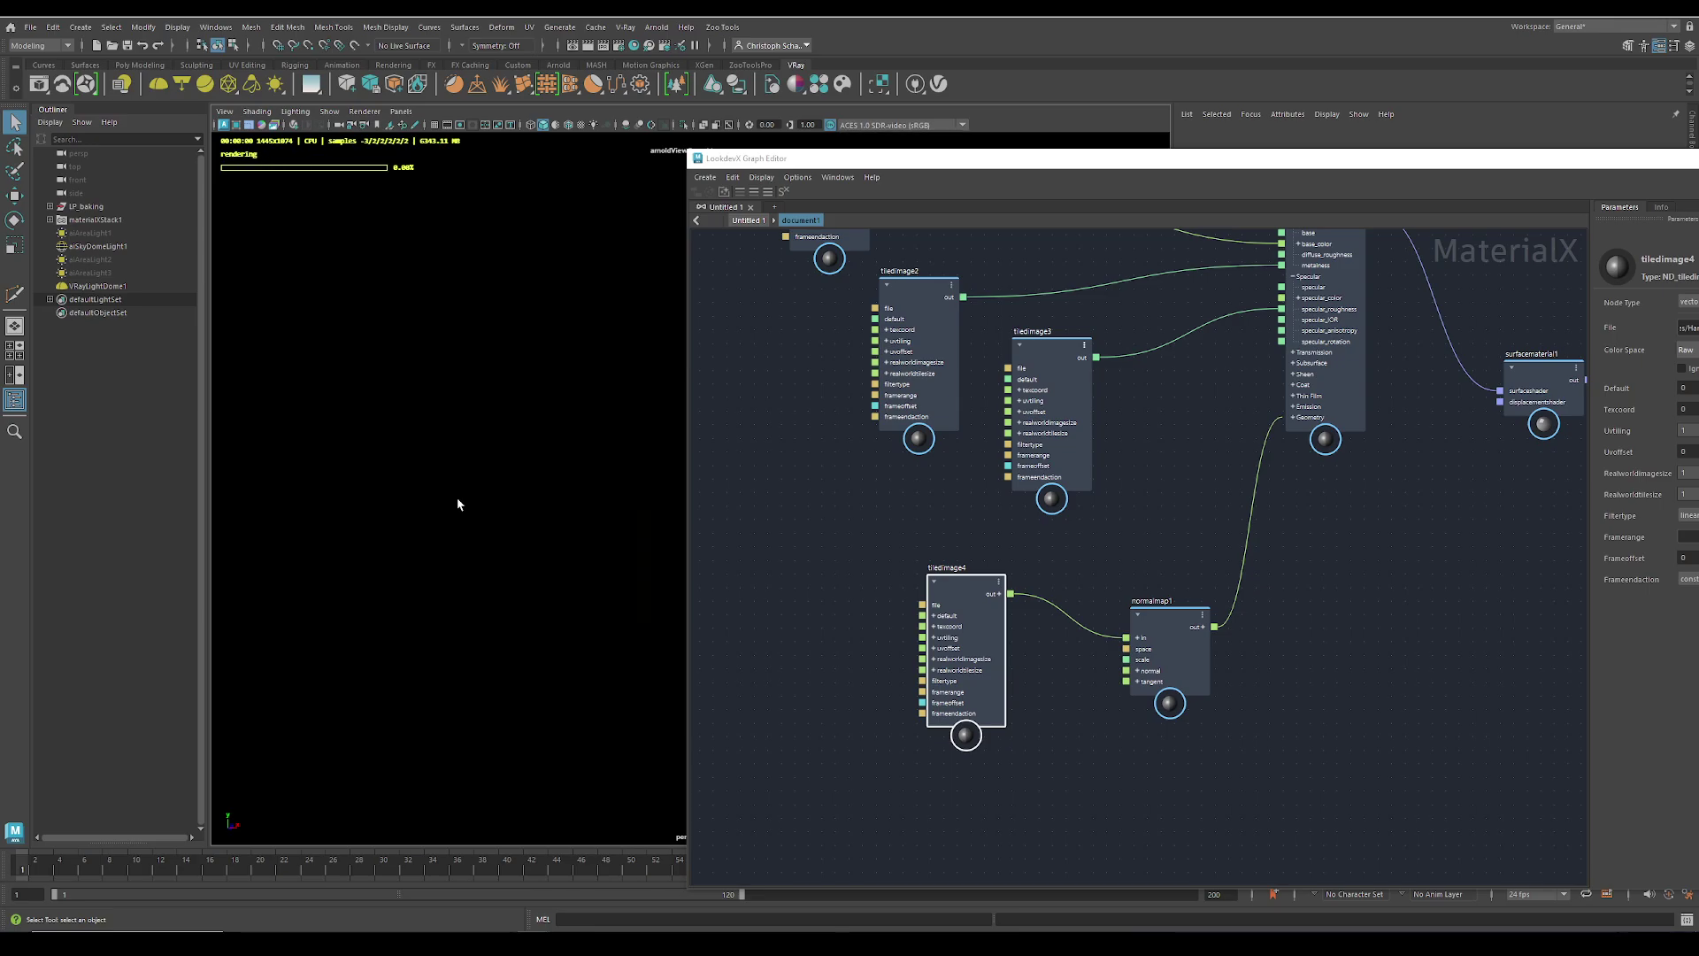
left_click_drag(525, 629, 610, 496, "alt")
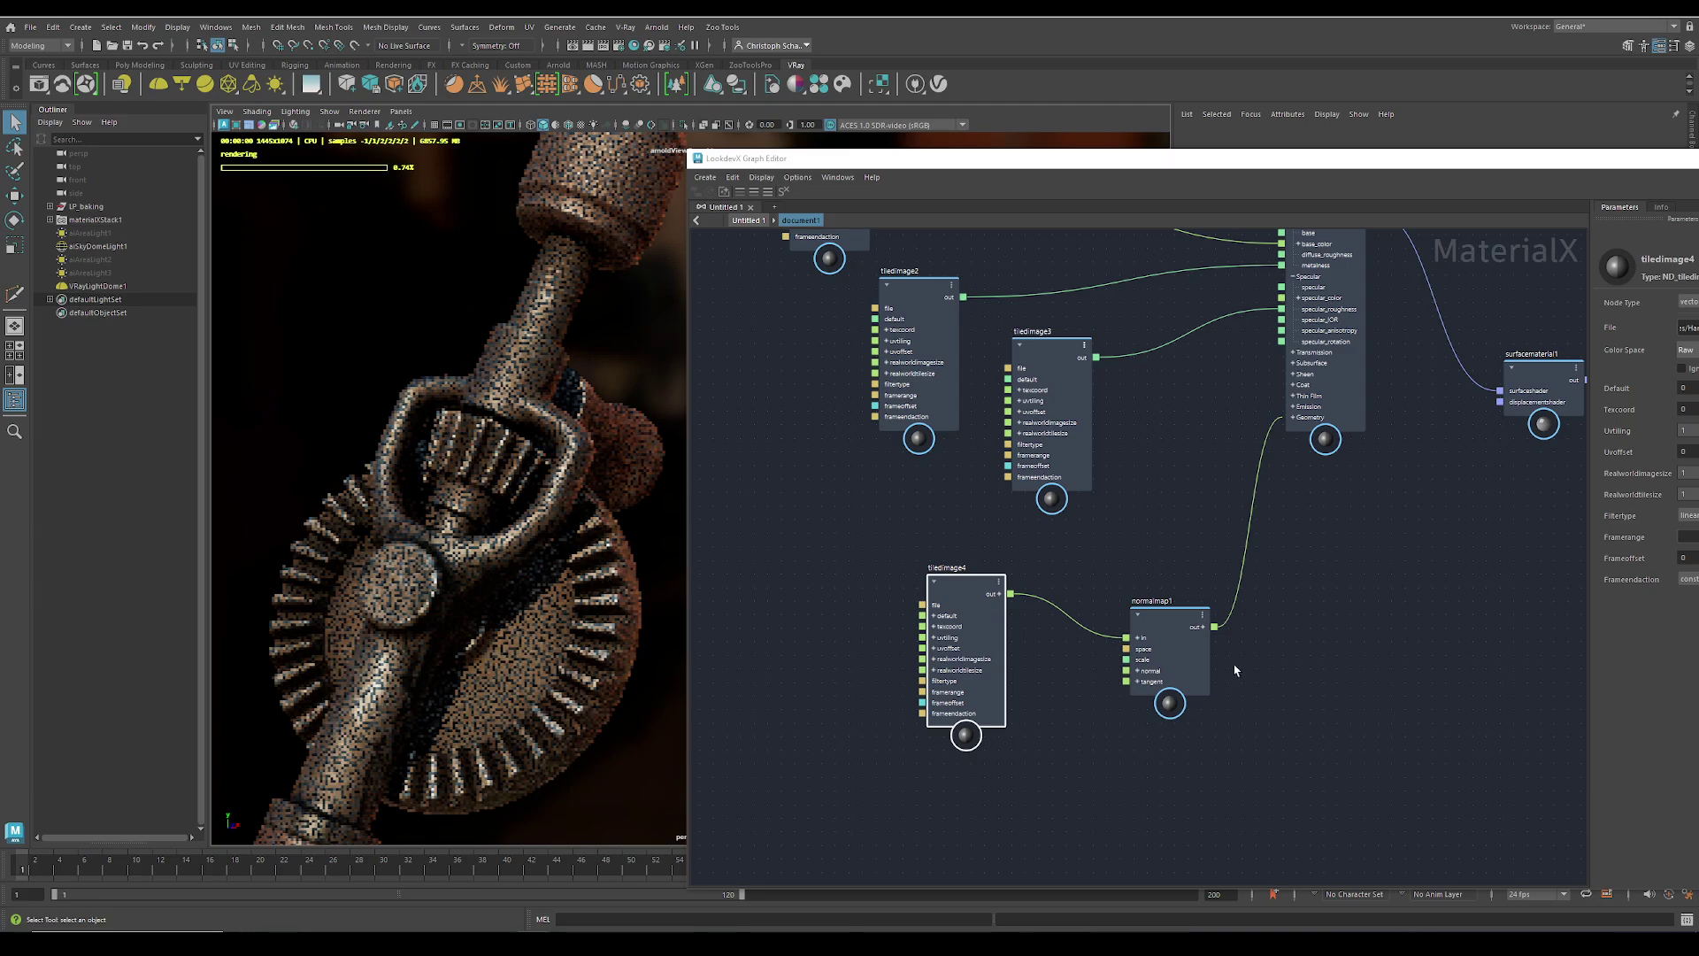
Step: Move the normalmap1 and tiledimage4 nodes farther from standard_surface1 and bring the whole shader network into view
left_click_drag(1155, 618, 1090, 614)
left_click_drag(956, 591, 891, 587)
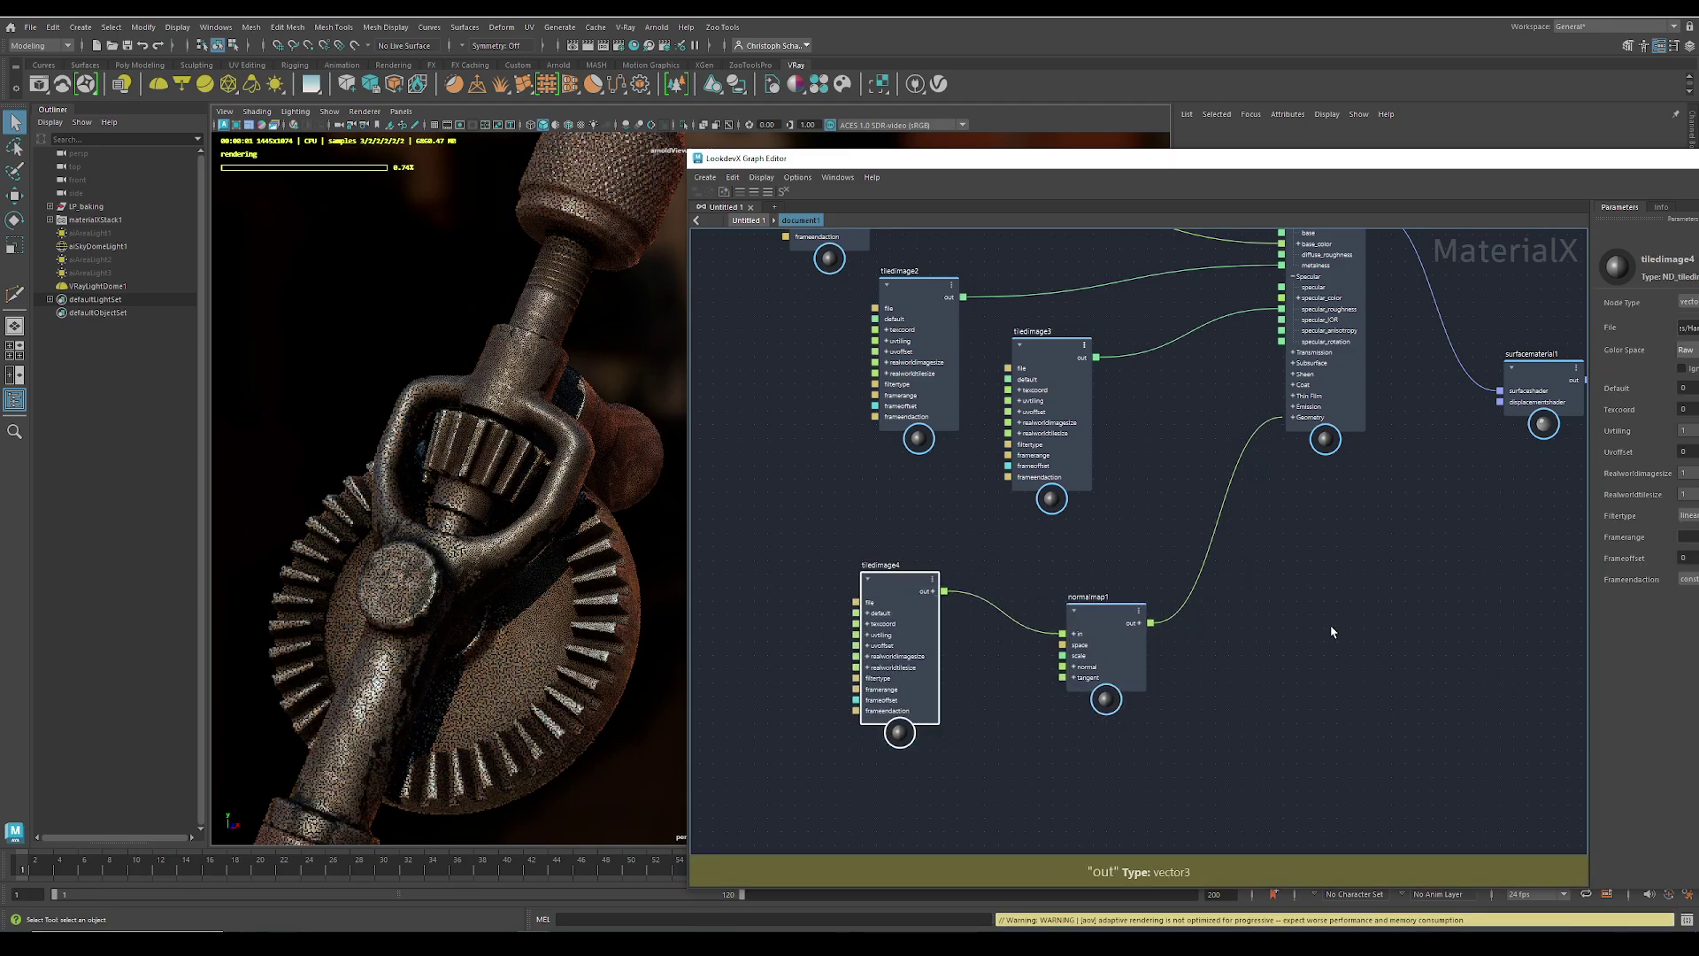
middle_click_drag(1233, 275, 1178, 328, "alt")
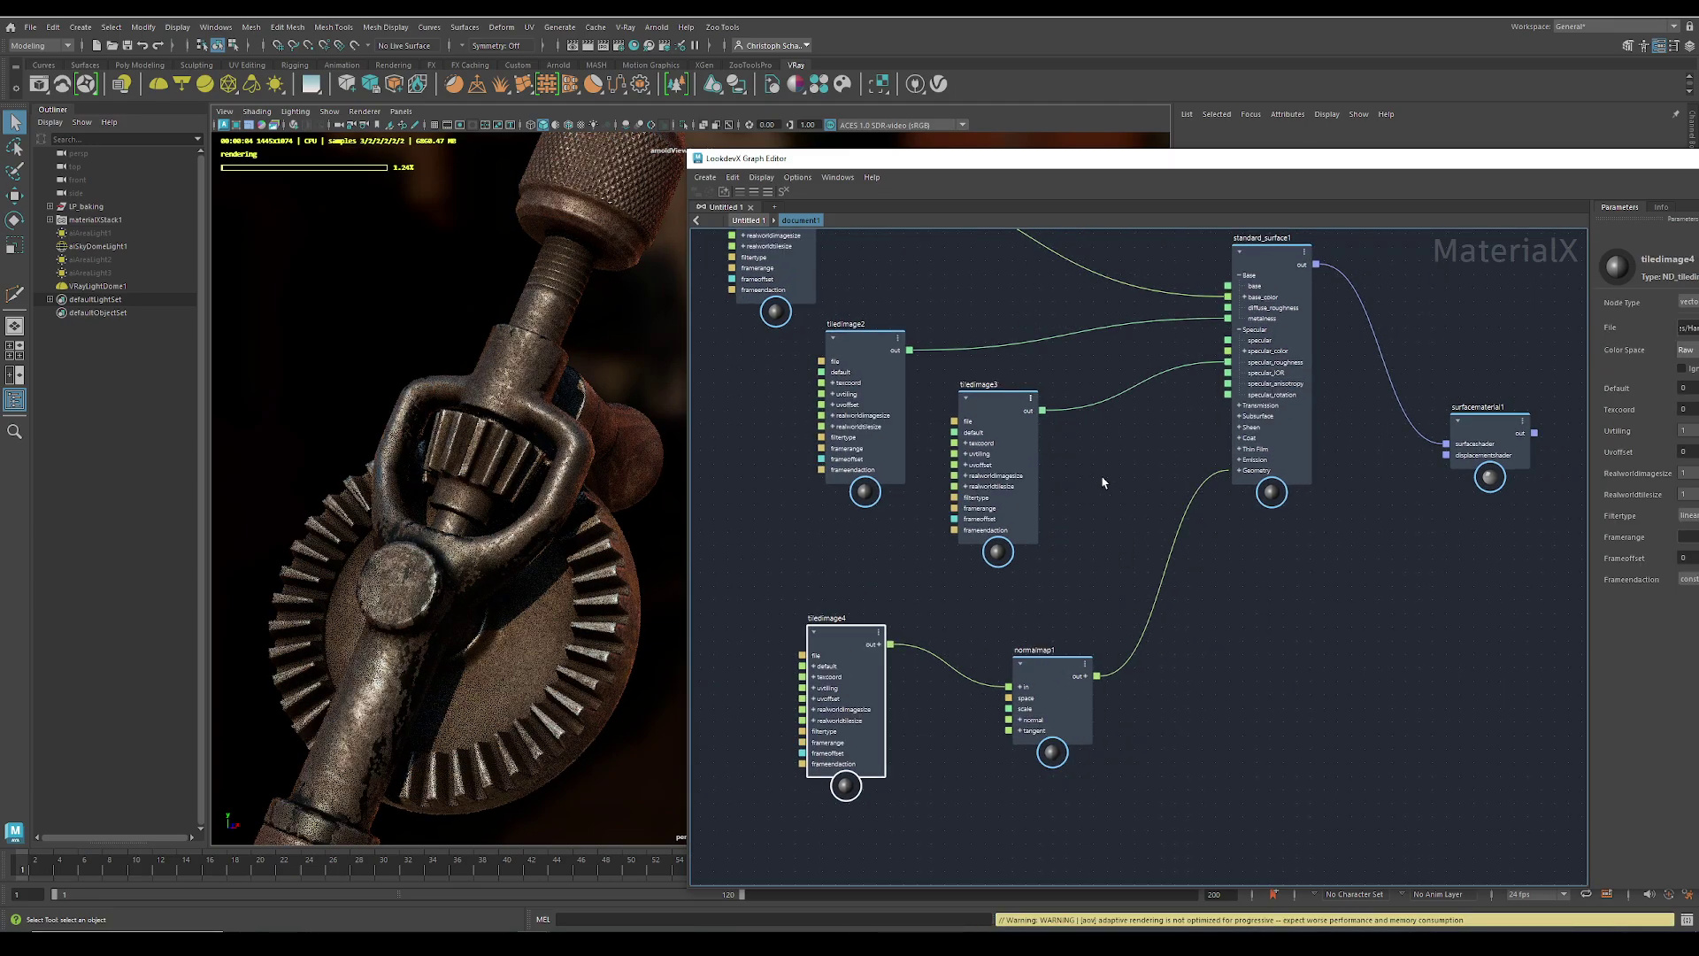
middle_click_drag(1103, 482, 1098, 520)
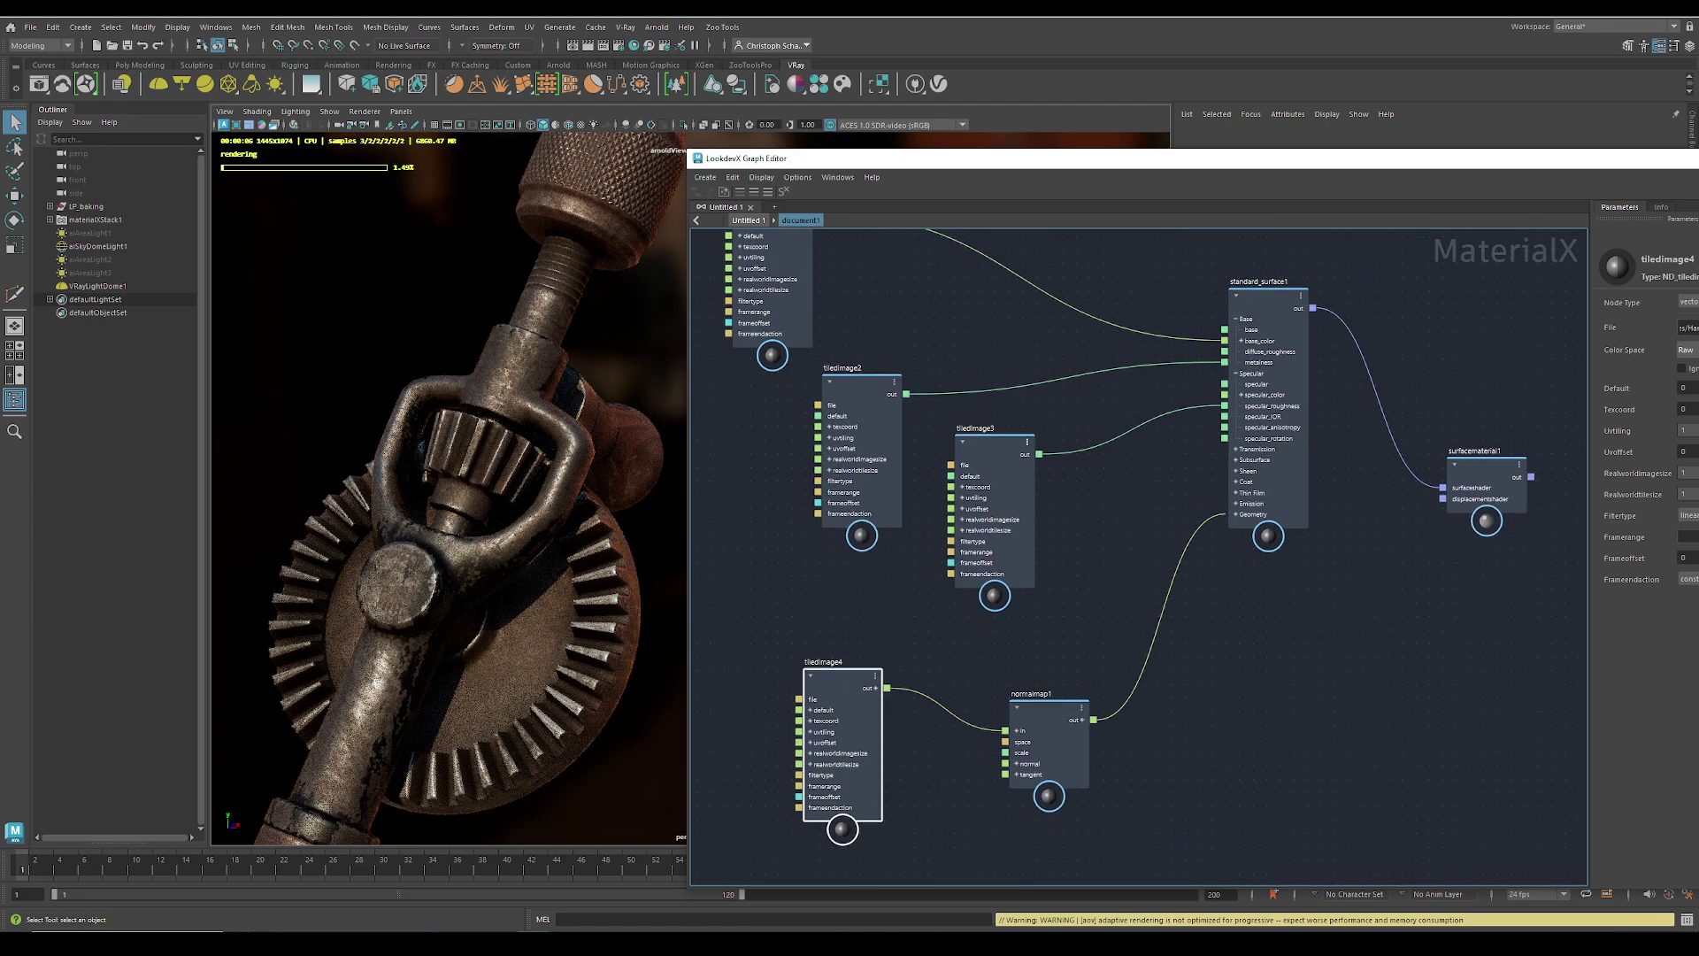